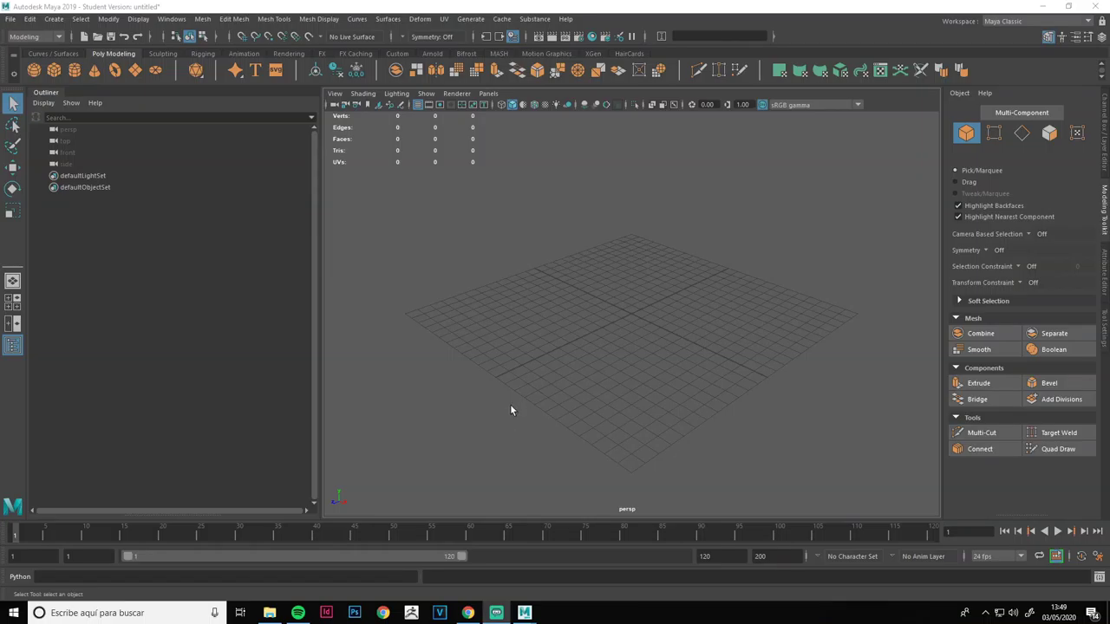
# Practise orbiting, panning and zooming the perspective view around the empty grid.
pyautogui.keyDown('alt'); pyautogui.moveTo(574, 365); pyautogui.dragTo(630, 301); pyautogui.keyUp('alt')
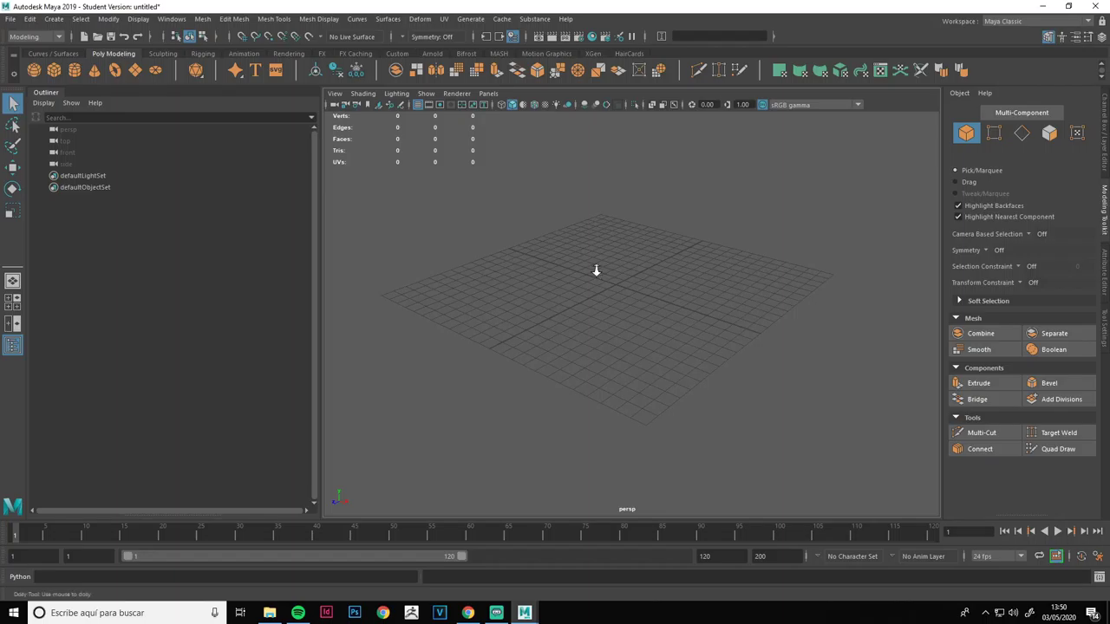
pyautogui.moveTo(596, 270)
pyautogui.keyDown('alt'); pyautogui.mouseDown(button='right')
pyautogui.moveTo(597, 217)
pyautogui.moveTo(668, 468)
pyautogui.moveTo(580, 233)
pyautogui.moveTo(622, 303)
pyautogui.moveTo(611, 286)
pyautogui.mouseUp(button='right'); pyautogui.keyUp('alt')
pyautogui.scroll(2, 605, 284)
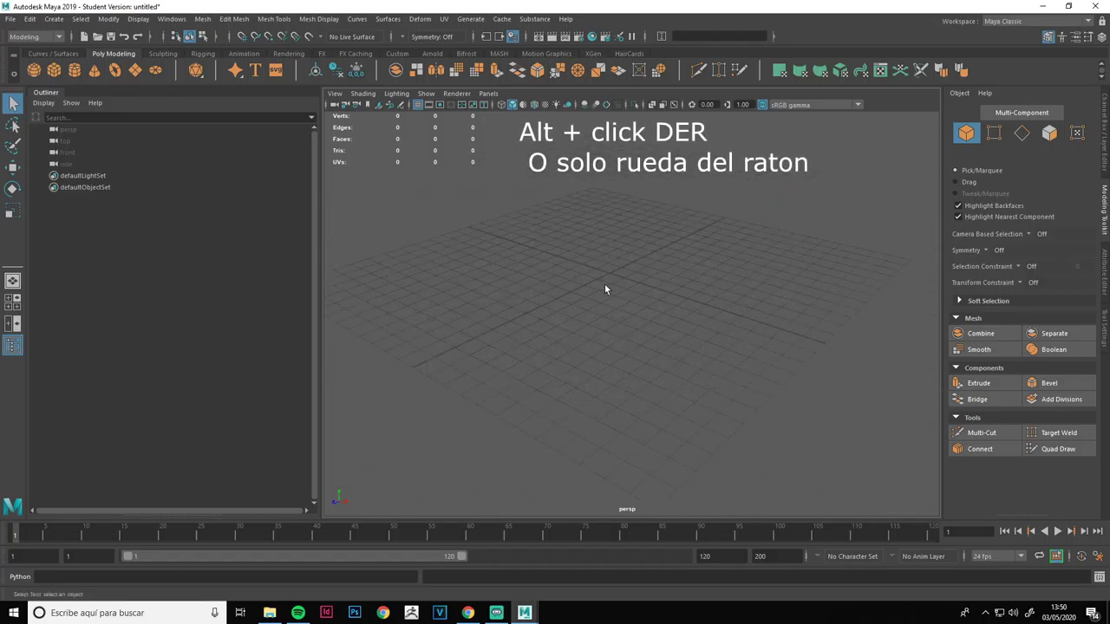
pyautogui.scroll(-5, 605, 288)
pyautogui.scroll(-2, 605, 289)
pyautogui.scroll(3, 605, 289)
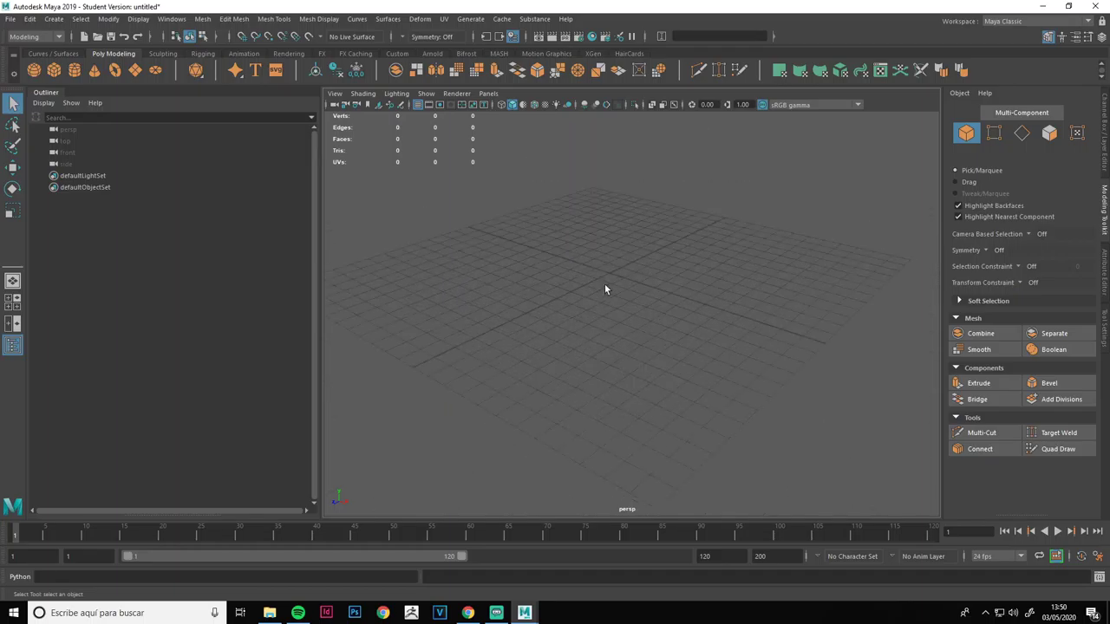
pyautogui.scroll(-1, 606, 289)
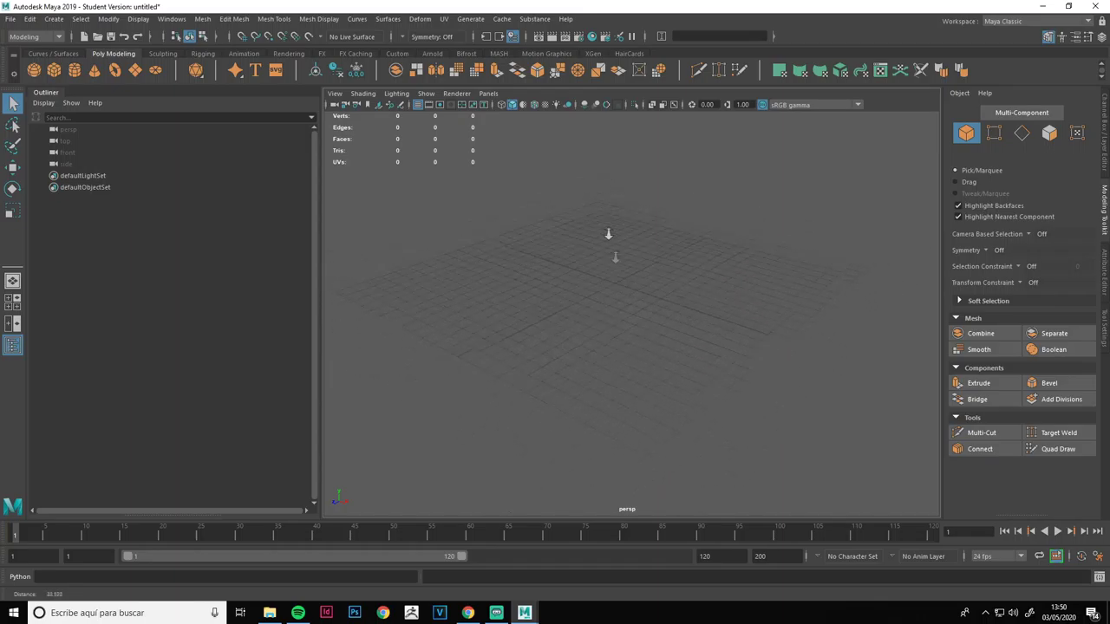
pyautogui.moveTo(609, 234)
pyautogui.keyDown('alt'); pyautogui.mouseDown(button='right')
pyautogui.moveTo(606, 279)
pyautogui.moveTo(606, 213)
pyautogui.mouseUp(button='right'); pyautogui.keyUp('alt')
pyautogui.keyDown('alt'); pyautogui.moveTo(616, 259); pyautogui.dragTo(606, 310); pyautogui.keyUp('alt')
# Choose the Modeling menu set and display the Poly Modeling tools after looking at the Curves / Surfaces set.
pyautogui.click(64, 55)
pyautogui.click(48, 38)
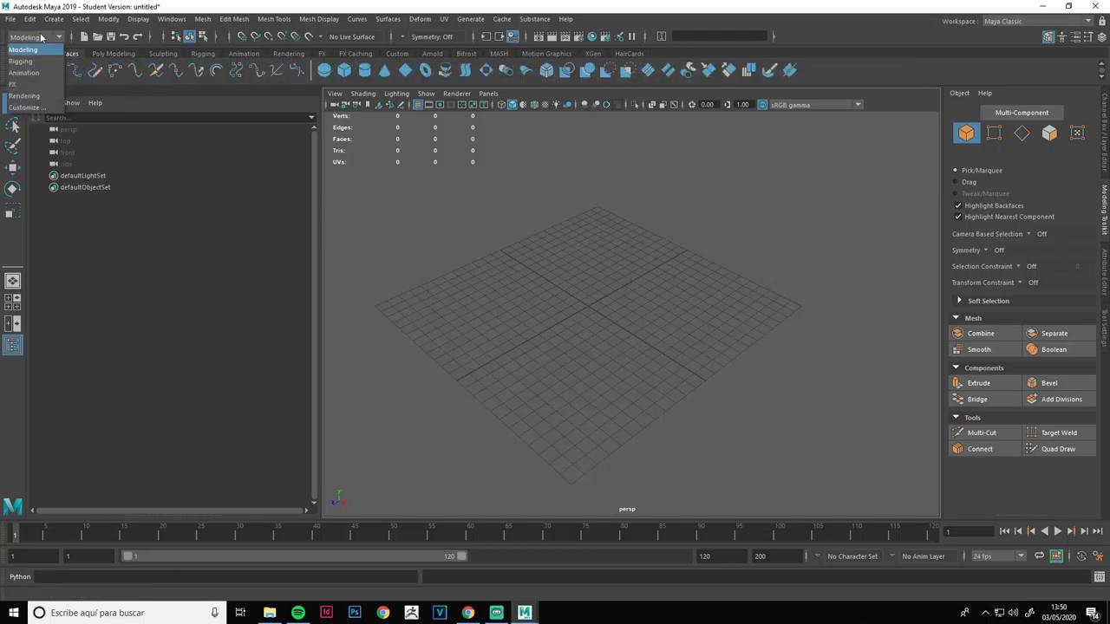
pyautogui.click(44, 49)
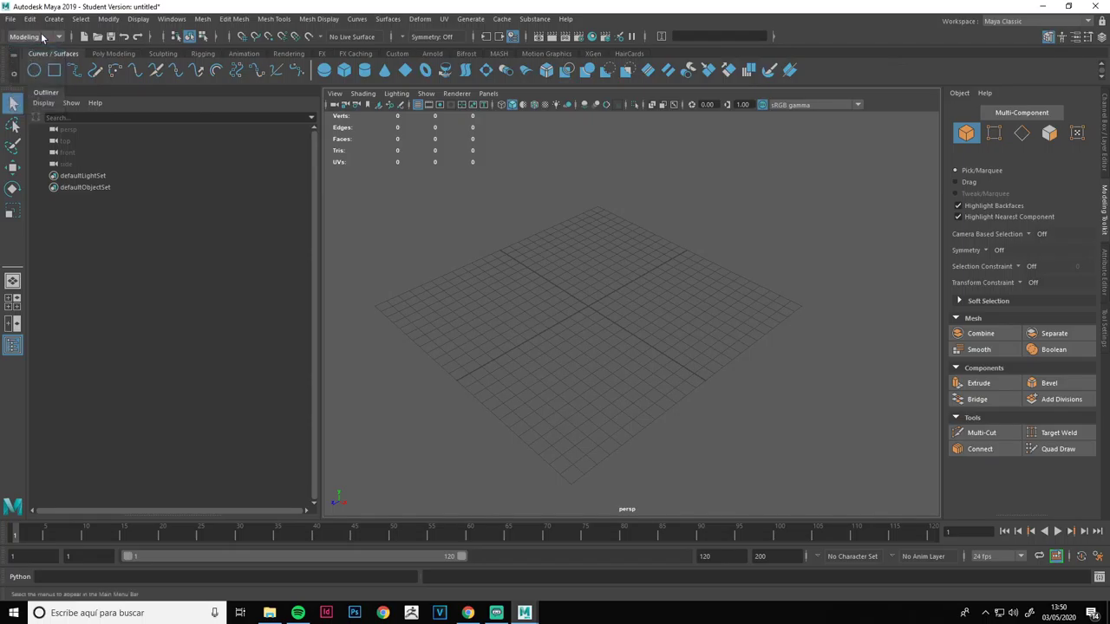
pyautogui.click(104, 54)
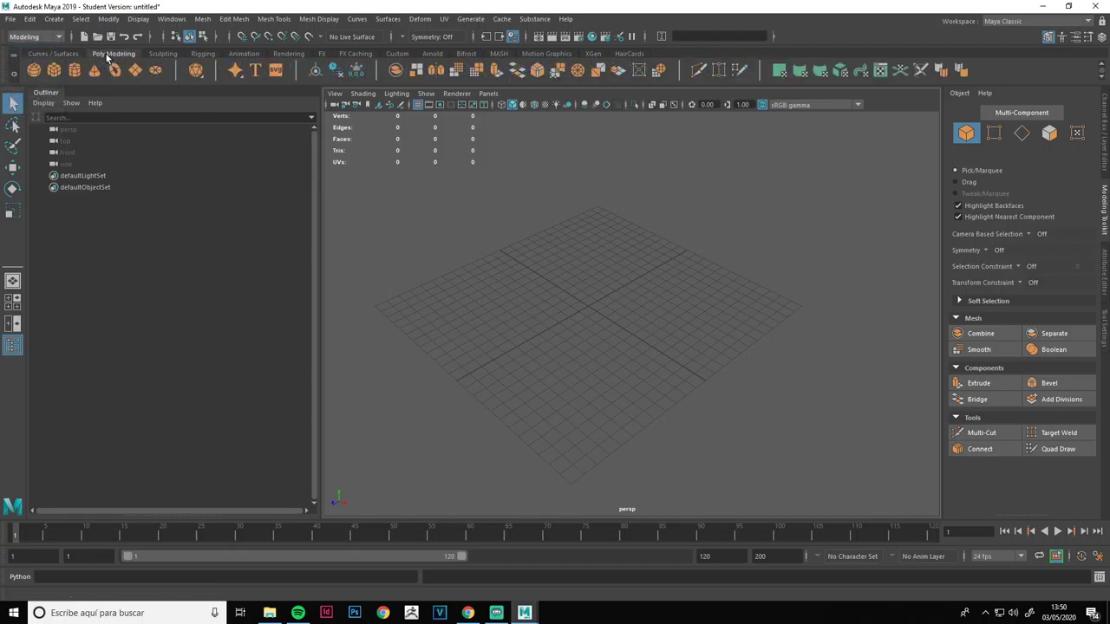
# Create a polygon sphere with default settings at the centre of the grid.
pyautogui.click(53, 18)
pyautogui.moveTo(95, 59)
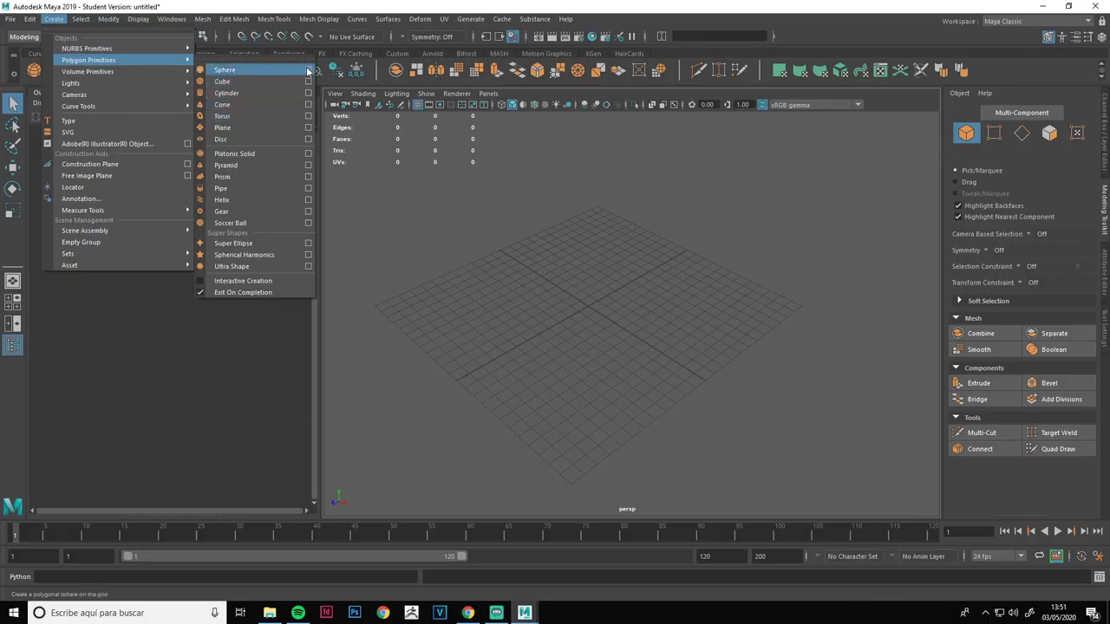
pyautogui.click(252, 69)
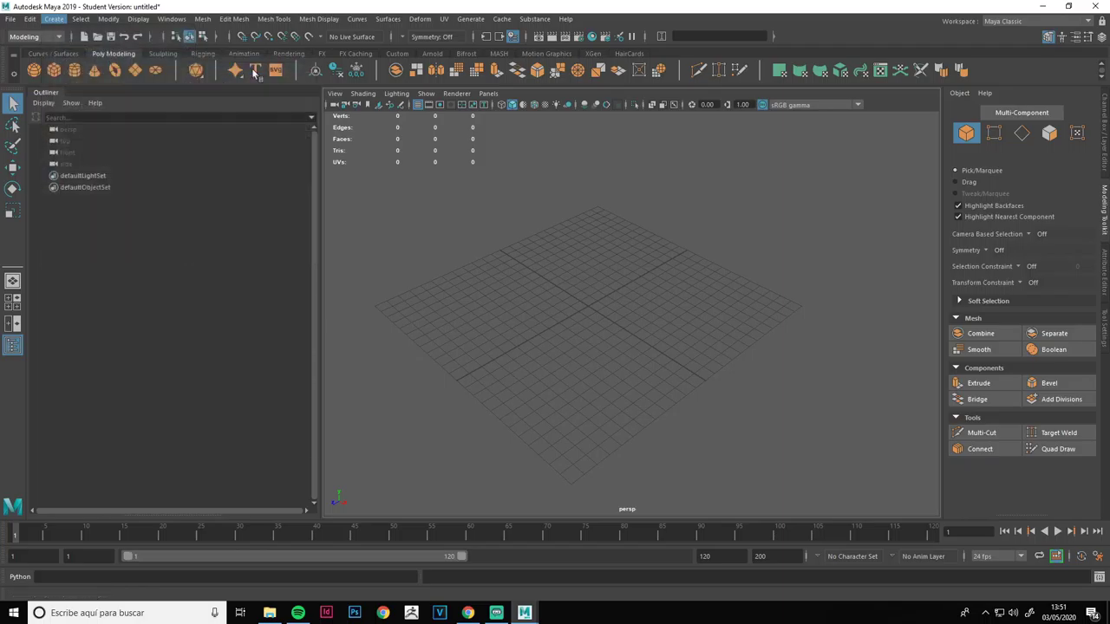
pyautogui.scroll(3, 607, 329)
pyautogui.keyDown('alt'); pyautogui.moveTo(585, 319); pyautogui.dragTo(528, 300); pyautogui.keyUp('alt')
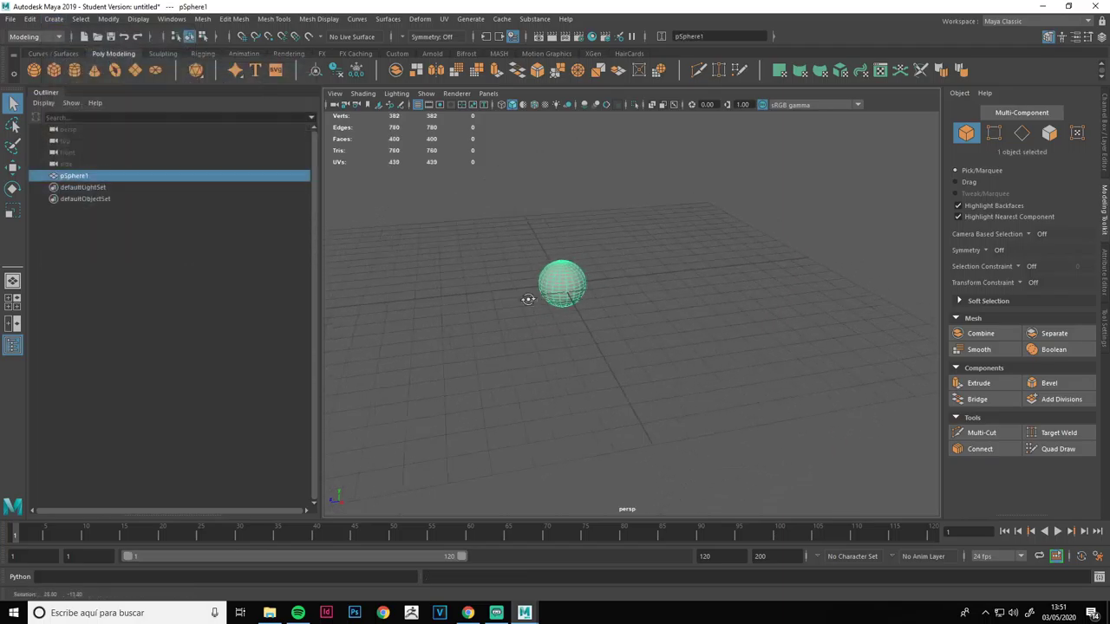
pyautogui.keyDown('alt'); pyautogui.moveTo(528, 301); pyautogui.dragTo(537, 337, button='middle'); pyautogui.keyUp('alt')
# Review the creation options for a polygon sphere and close them without applying anything.
pyautogui.click(54, 19)
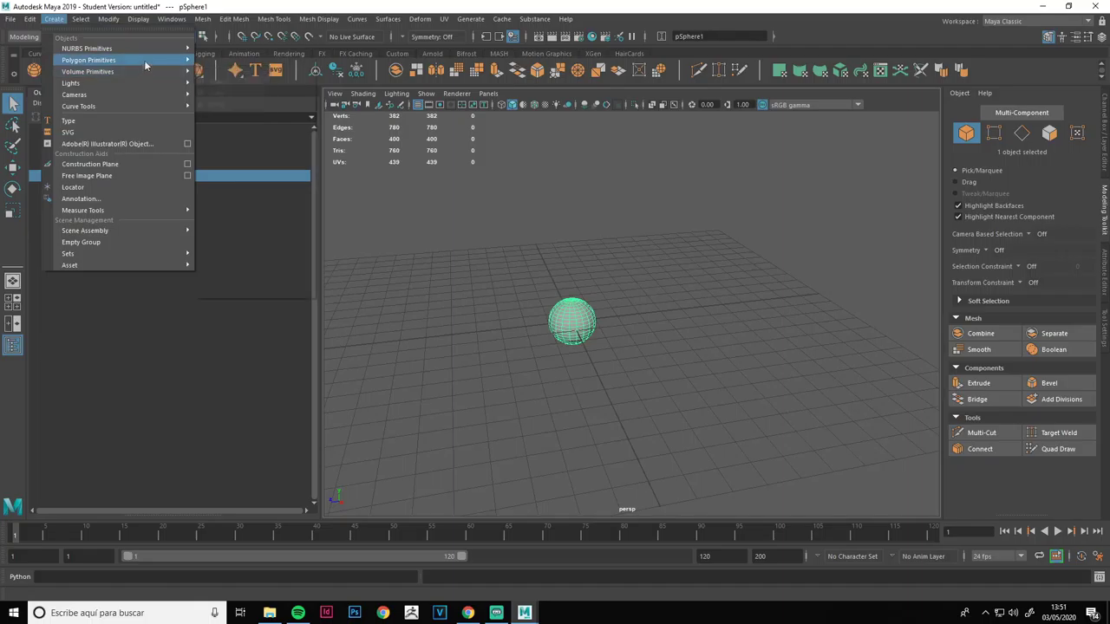
pyautogui.click(305, 69)
pyautogui.moveTo(609, 162); pyautogui.dragTo(763, 135)
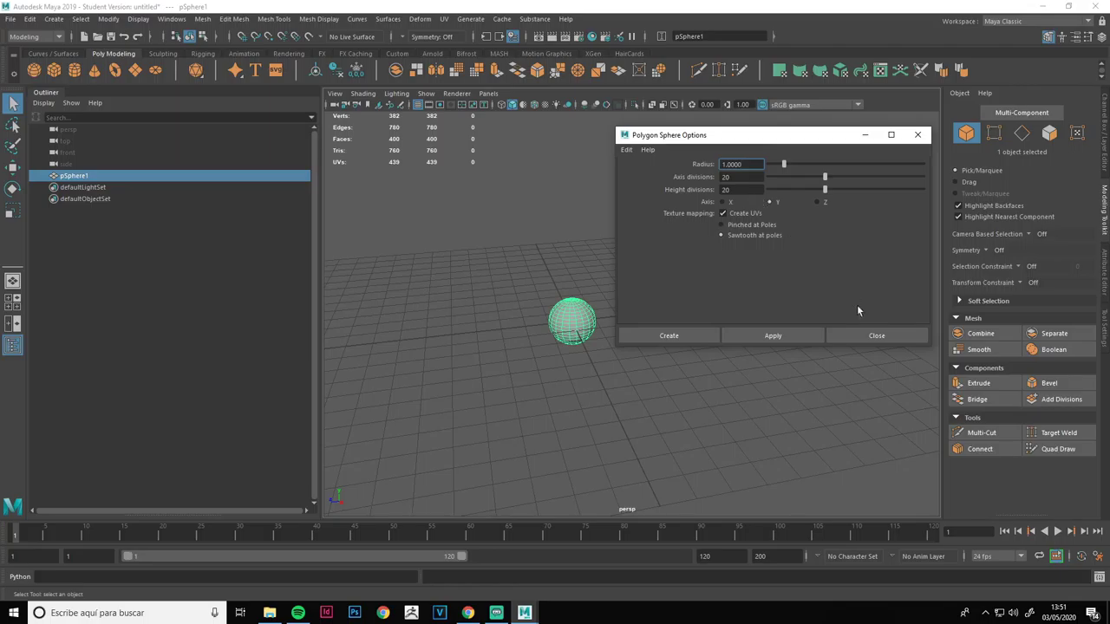
pyautogui.click(917, 134)
# Delete the sphere from the scene, trying an undo of the deletion before removing it for good.
pyautogui.keyDown('alt'); pyautogui.moveTo(822, 303); pyautogui.dragTo(636, 304); pyautogui.keyUp('alt')
pyautogui.press('Delete')
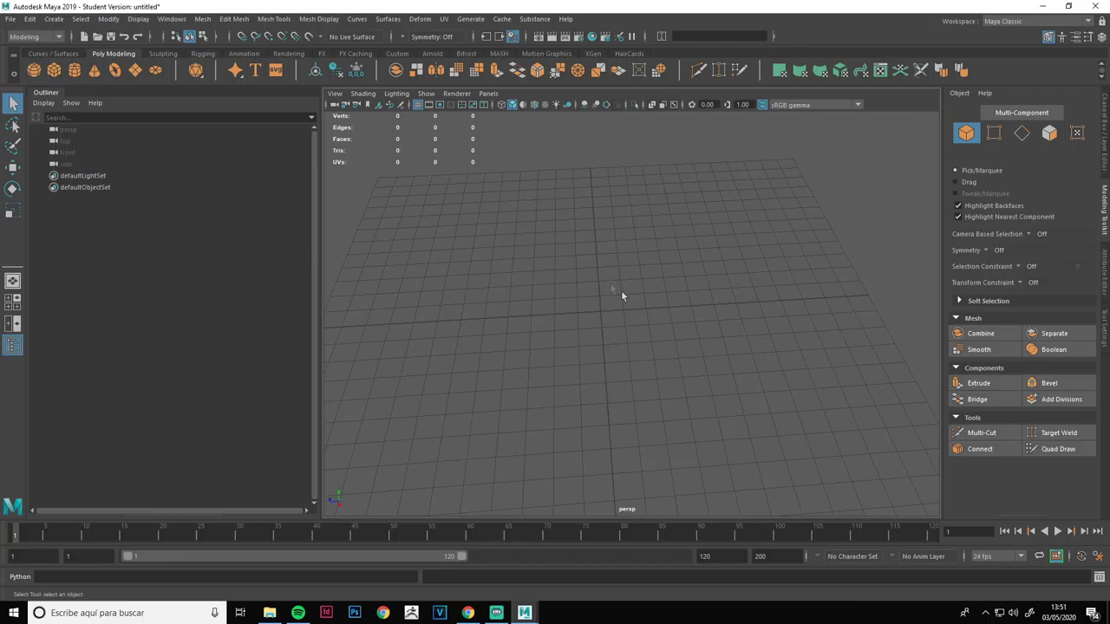
pyautogui.hotkey('ctrl', 'z')
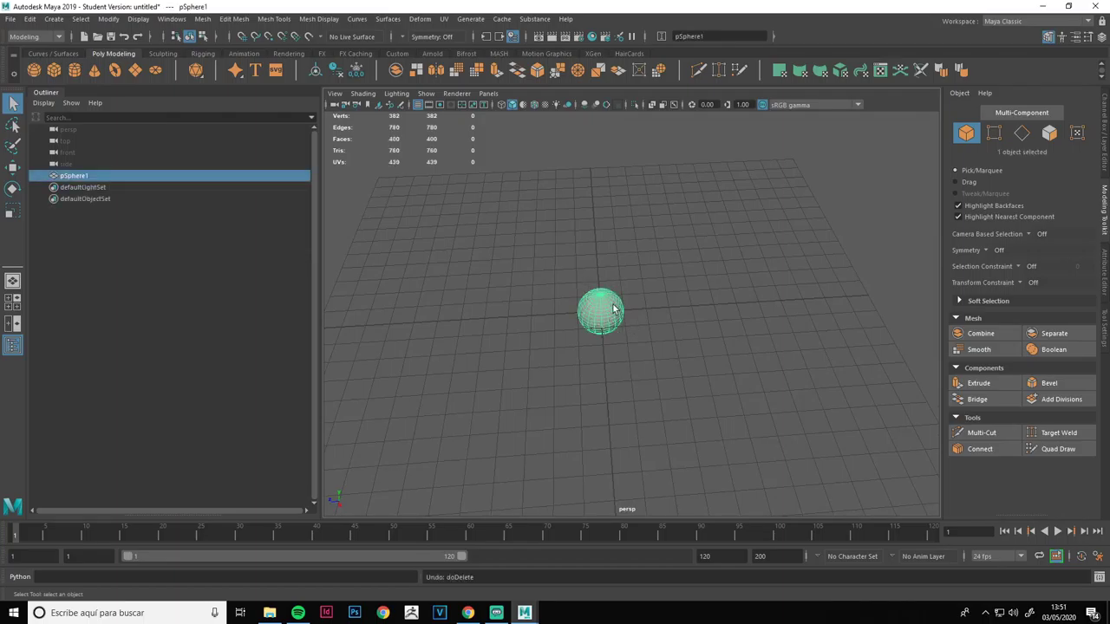
pyautogui.click(698, 305)
pyautogui.click(597, 315)
pyautogui.press('Delete')
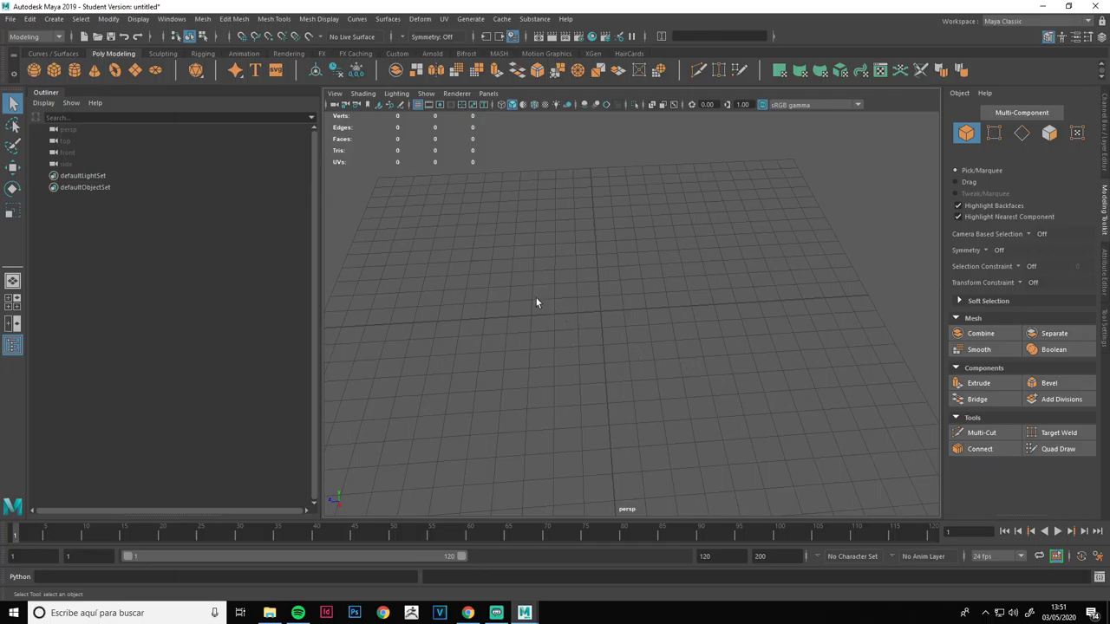
# Create a polygon cube, activate the Move tool, and select the cube in the Outliner.
pyautogui.click(54, 70)
pyautogui.press('w')
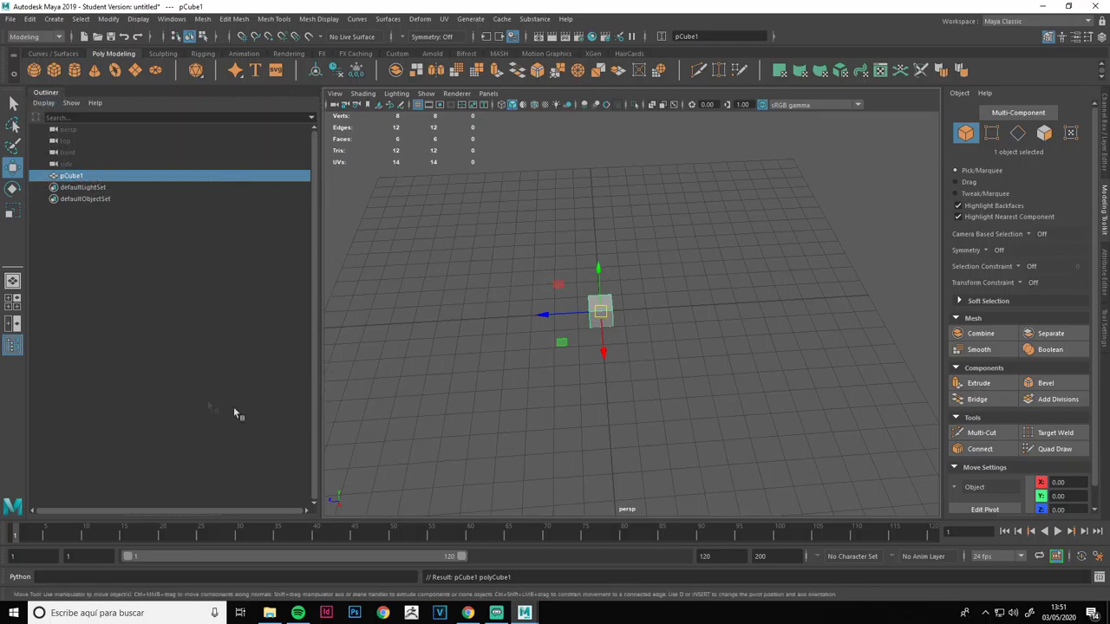
pyautogui.click(172, 19)
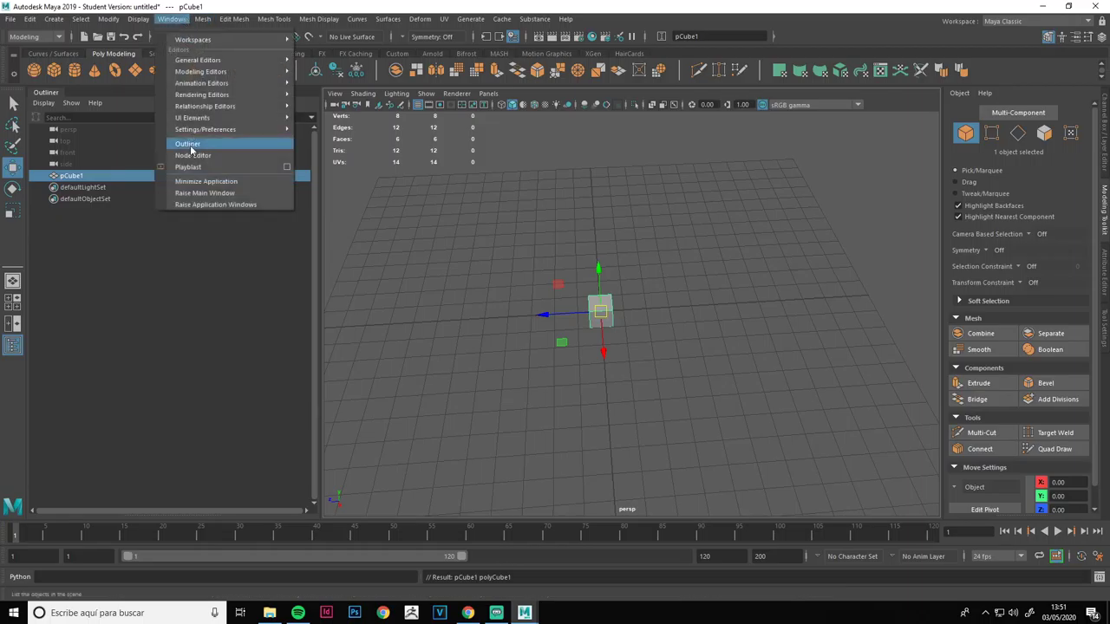
pyautogui.click(386, 253)
pyautogui.click(86, 176)
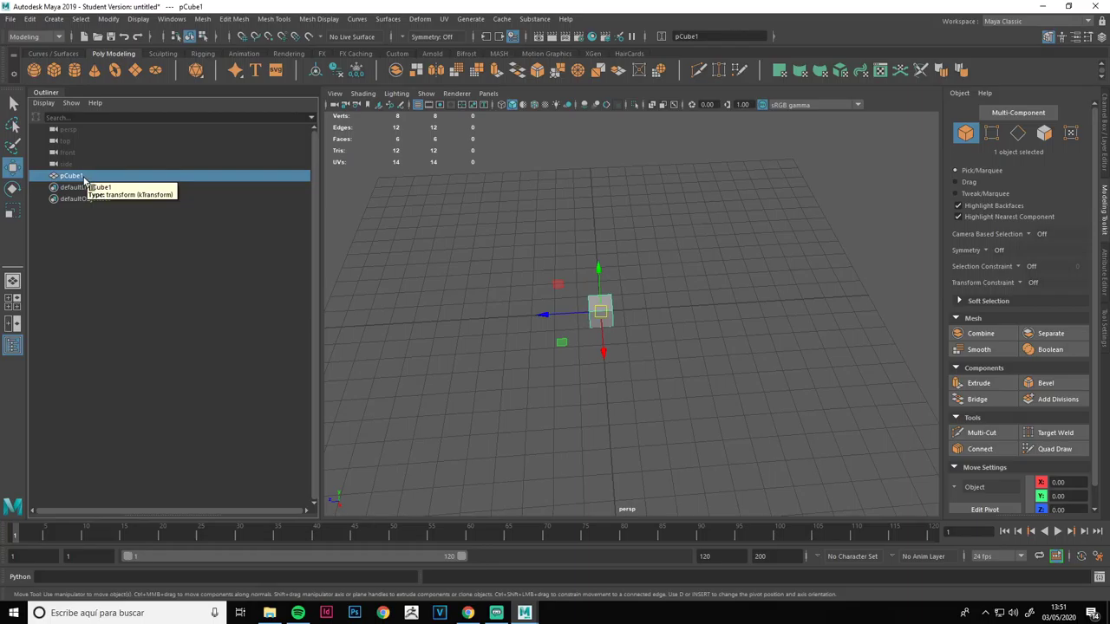
pyautogui.hotkey('ctrl', 'z')
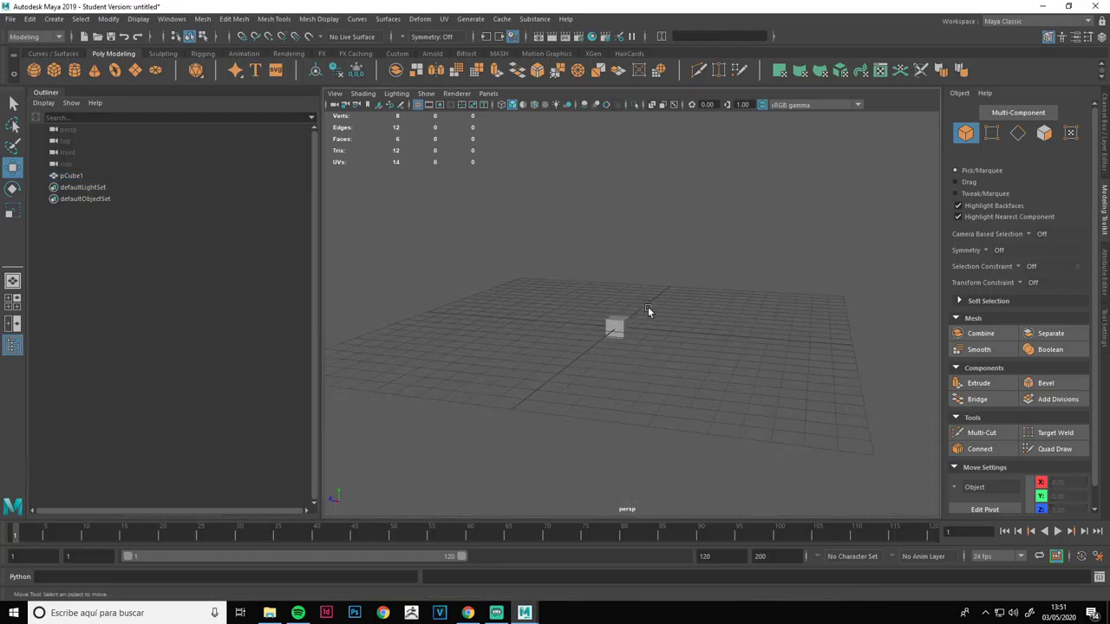
pyautogui.click(70, 175)
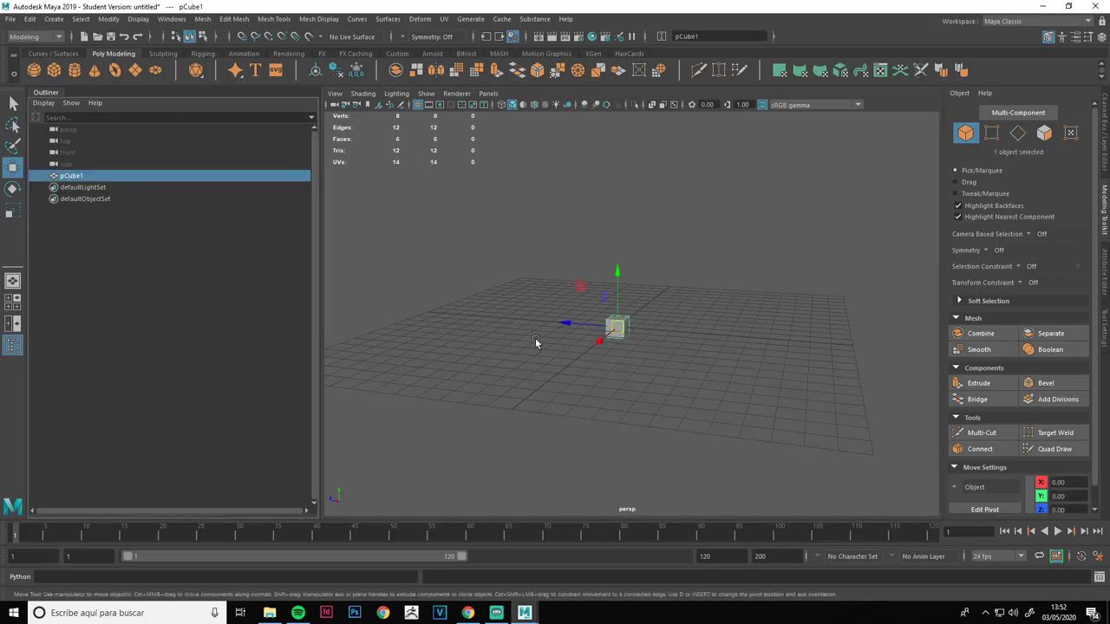
# Rename the cube as Cubo.
pyautogui.doubleClick(78, 176)
pyautogui.press('capslock')
pyautogui.write('Cubo')
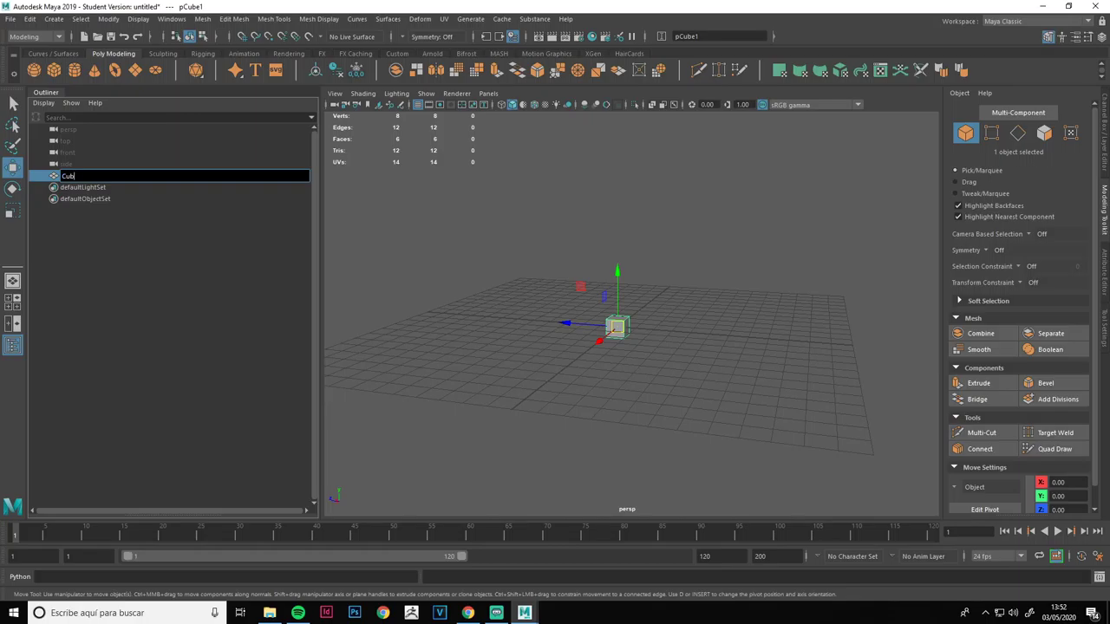
pyautogui.press('Return')
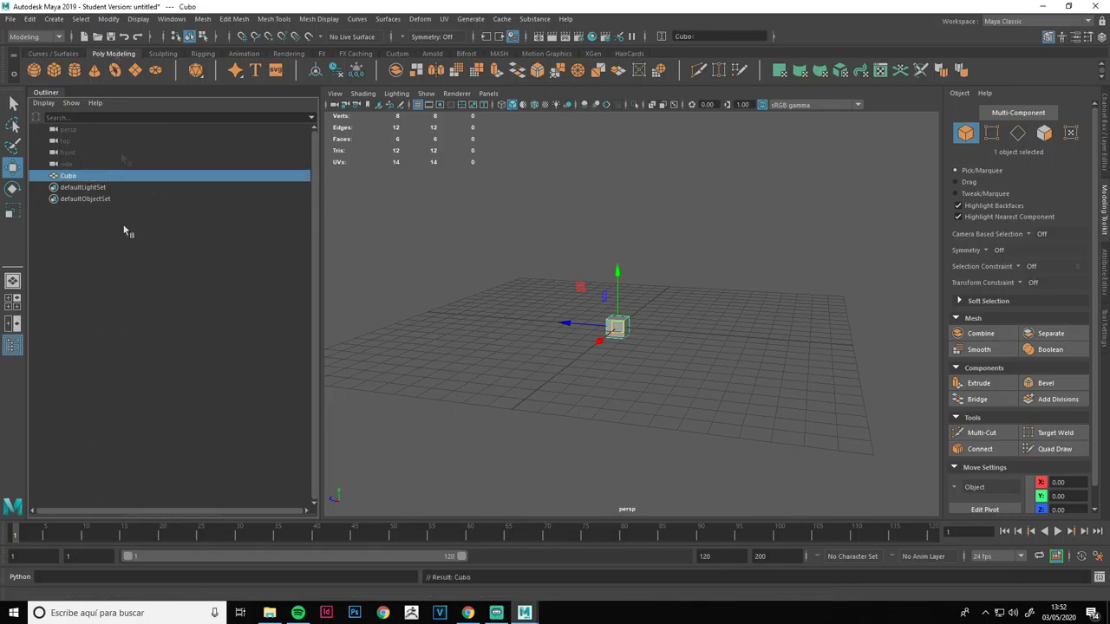
# Add a polygon cylinder, cube, sphere, torus and cone at the centre of the grid.
pyautogui.keyDown('alt'); pyautogui.moveTo(565, 179); pyautogui.dragTo(467, 168); pyautogui.keyUp('alt')
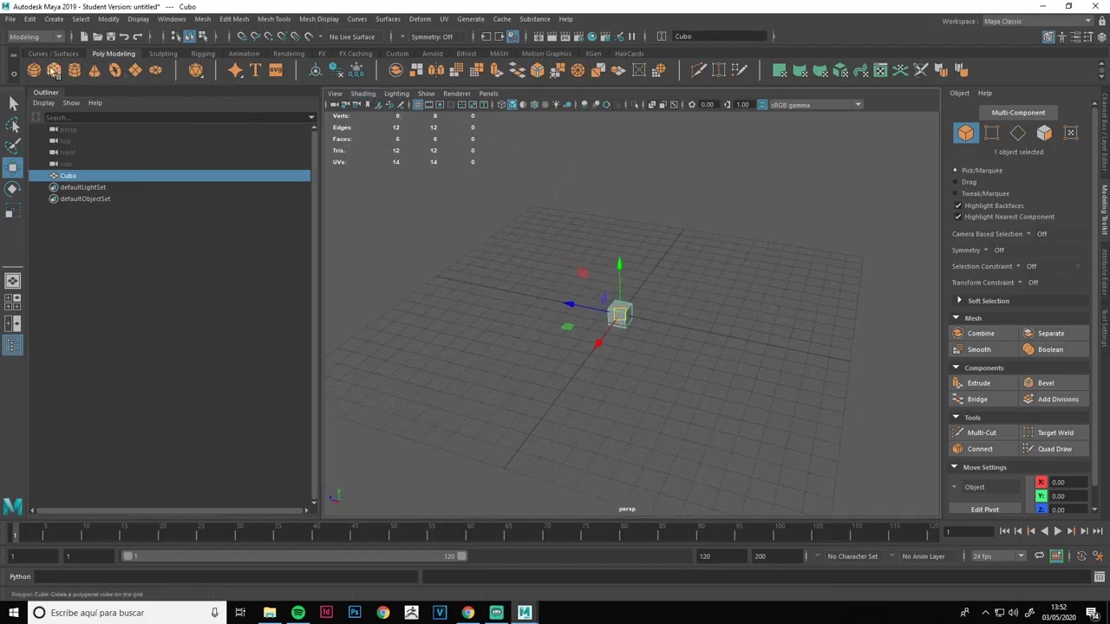
pyautogui.click(72, 71)
pyautogui.click(56, 71)
pyautogui.click(32, 71)
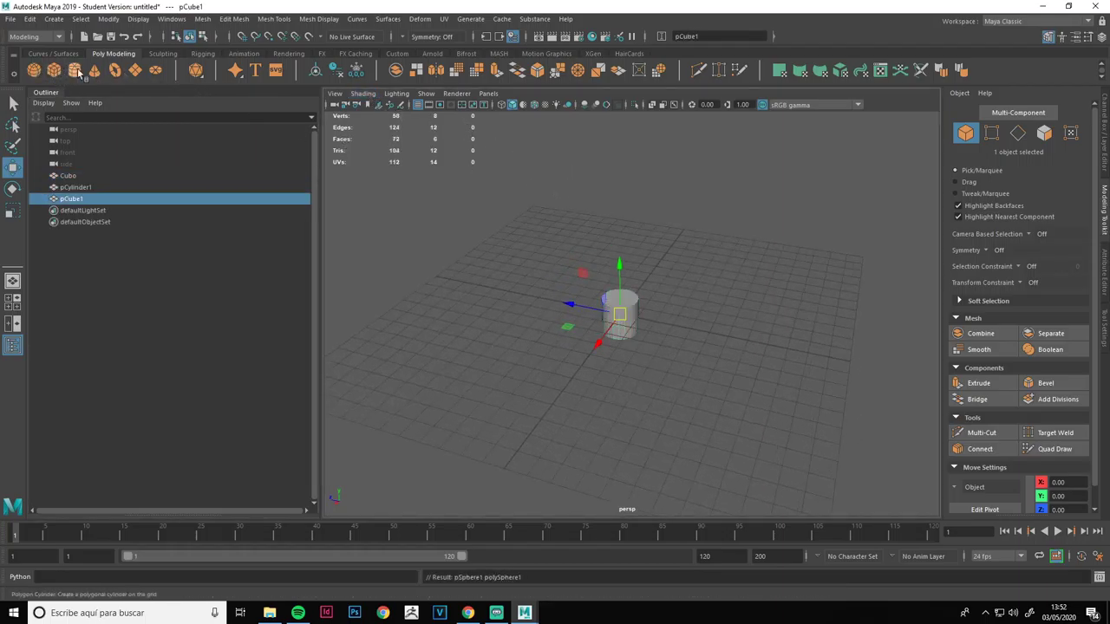
pyautogui.click(115, 71)
pyautogui.click(95, 72)
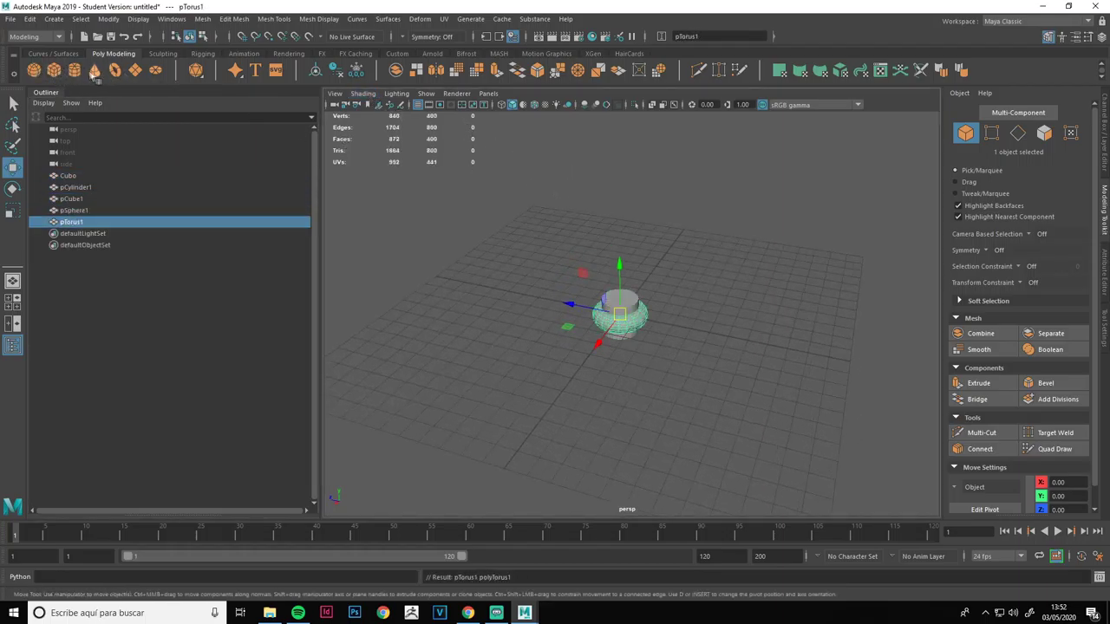
# Select the torus, the sphere and the second cube one at a time in the Outliner, and clear the selection.
pyautogui.click(78, 222)
pyautogui.click(85, 210)
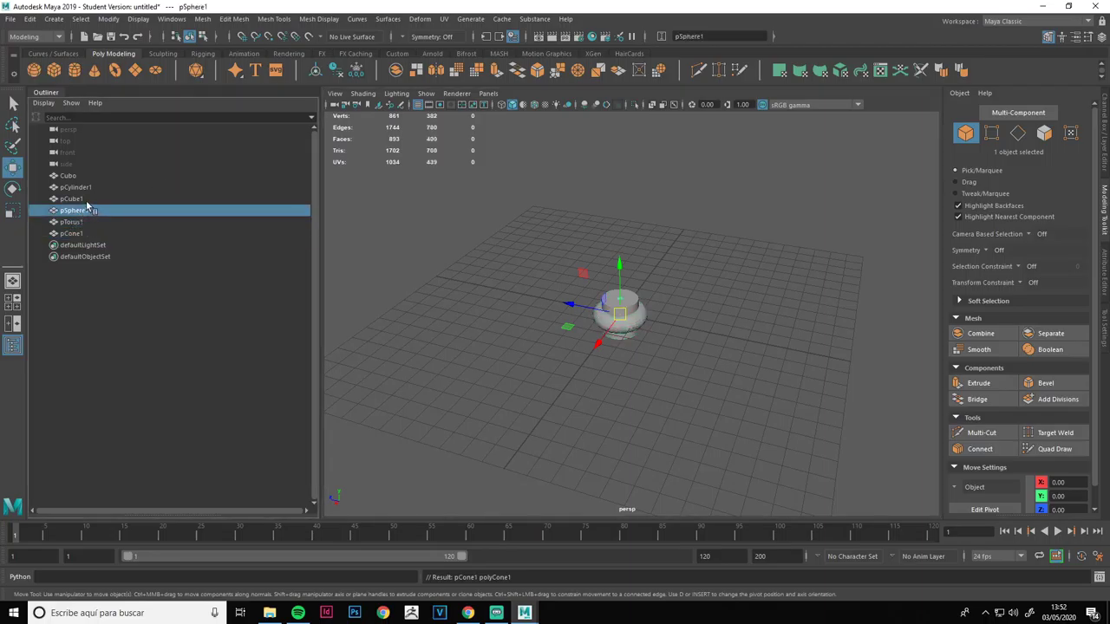
pyautogui.click(85, 200)
pyautogui.click(442, 245)
# Practise selecting and deselecting the overlapping primitives directly in the viewport, and switch to the Select tool.
pyautogui.keyDown('alt'); pyautogui.moveTo(562, 259); pyautogui.dragTo(570, 257); pyautogui.keyUp('alt')
pyautogui.scroll(3, 608, 318)
pyautogui.keyDown('alt'); pyautogui.moveTo(607, 317); pyautogui.dragTo(596, 327); pyautogui.keyUp('alt')
pyautogui.click(612, 321)
pyautogui.click(687, 342)
pyautogui.click(638, 328)
pyautogui.click(738, 369)
pyautogui.keyDown('alt'); pyautogui.moveTo(694, 359); pyautogui.dragTo(516, 344); pyautogui.keyUp('alt')
pyautogui.press('q')
pyautogui.scroll(3, 621, 351)
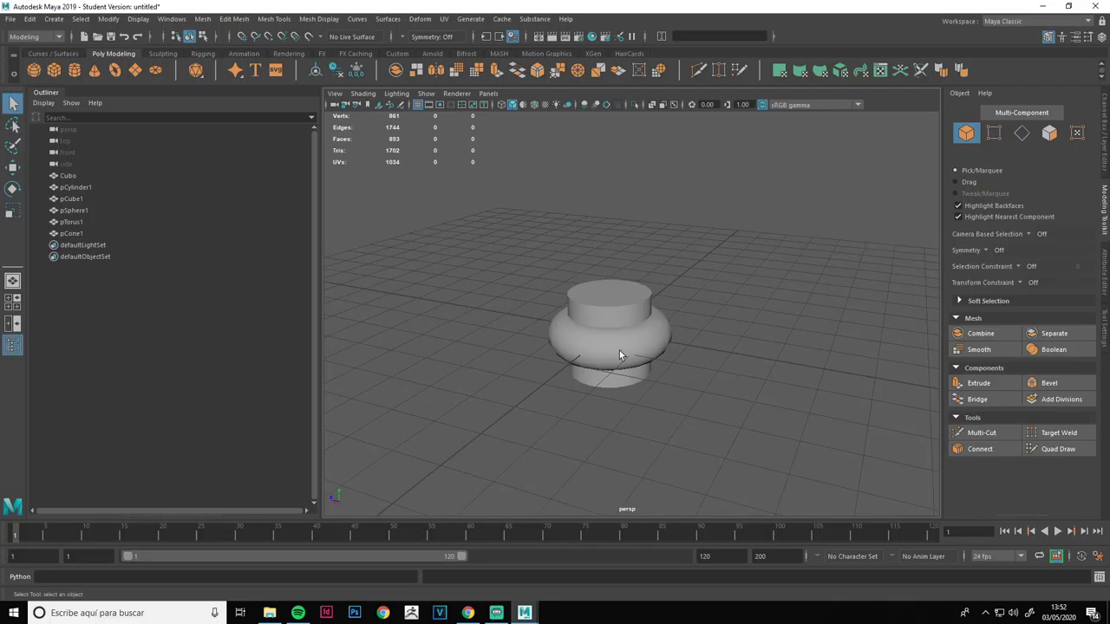
# Select the torus in the viewport, add the cylinder to the selection, and deselect both.
pyautogui.click(619, 350)
pyautogui.keyDown('alt'); pyautogui.moveTo(707, 353); pyautogui.dragTo(646, 313); pyautogui.keyUp('alt')
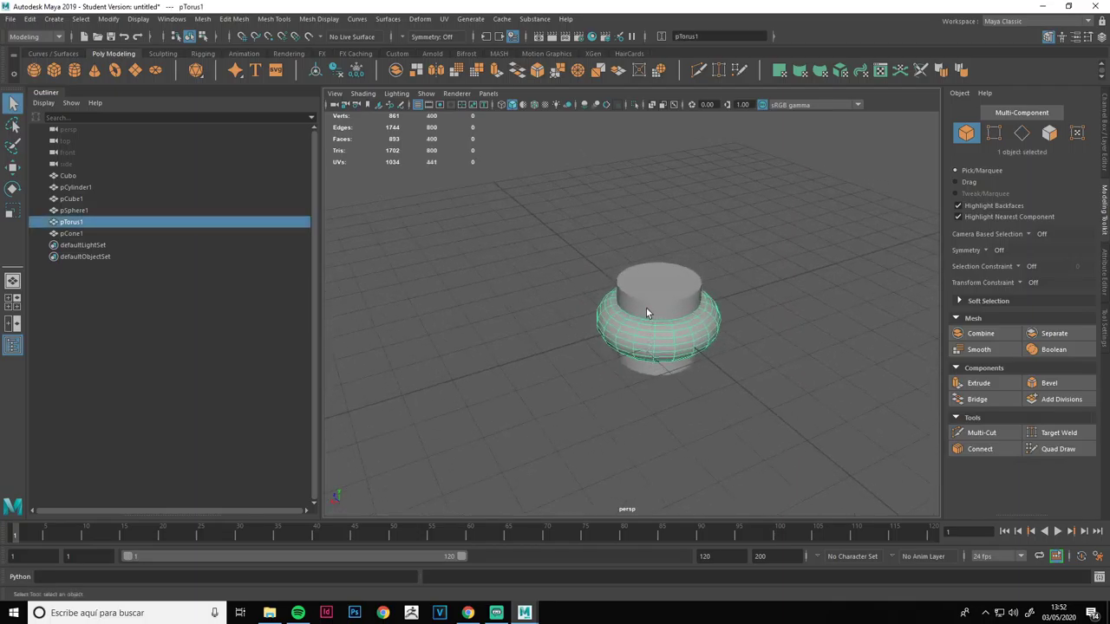
pyautogui.keyDown('shift'); pyautogui.click(648, 311); pyautogui.keyUp('shift')
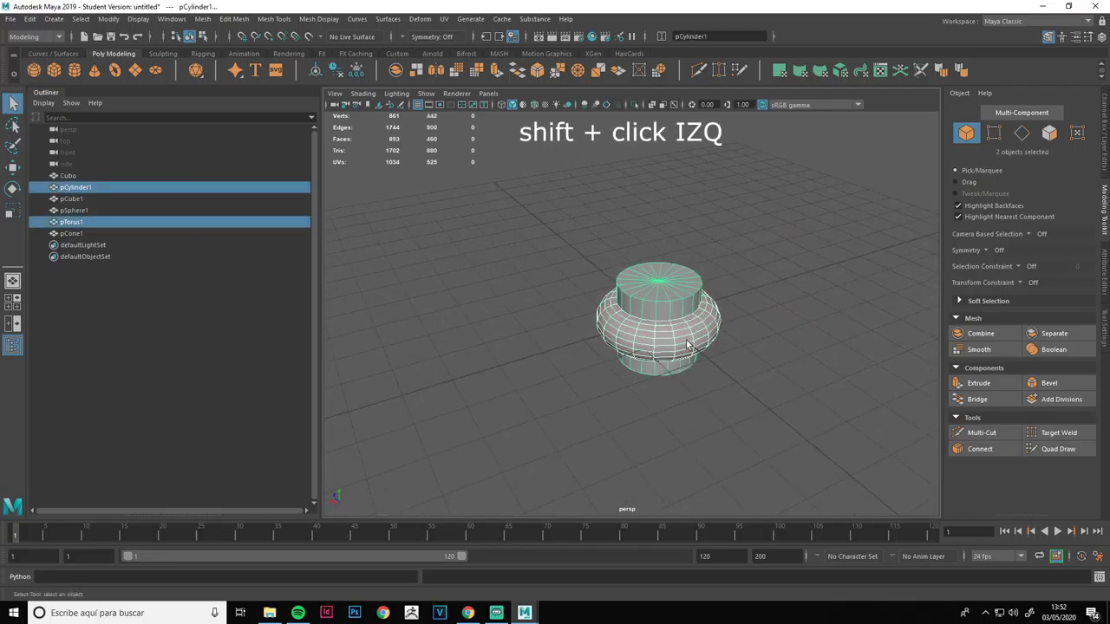
pyautogui.click(475, 326)
# In the Outliner, select only pCylinder1 and pTorus1 together, select the whole range between them, and clear the selection.
pyautogui.click(75, 187)
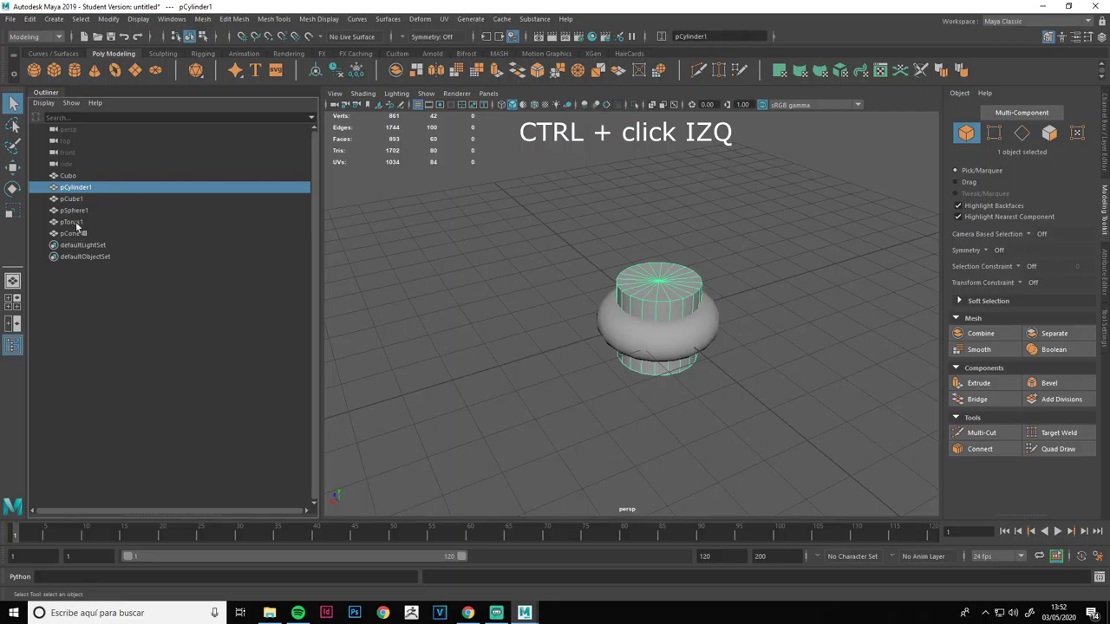
pyautogui.keyDown('ctrl'); pyautogui.click(76, 222); pyautogui.keyUp('ctrl')
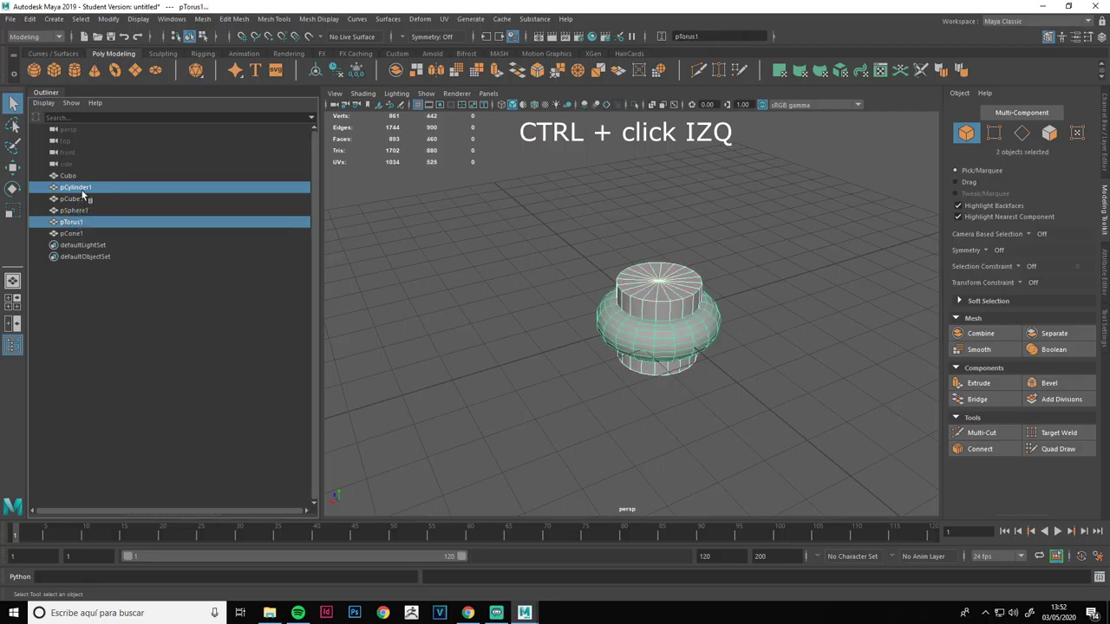
pyautogui.click(84, 190)
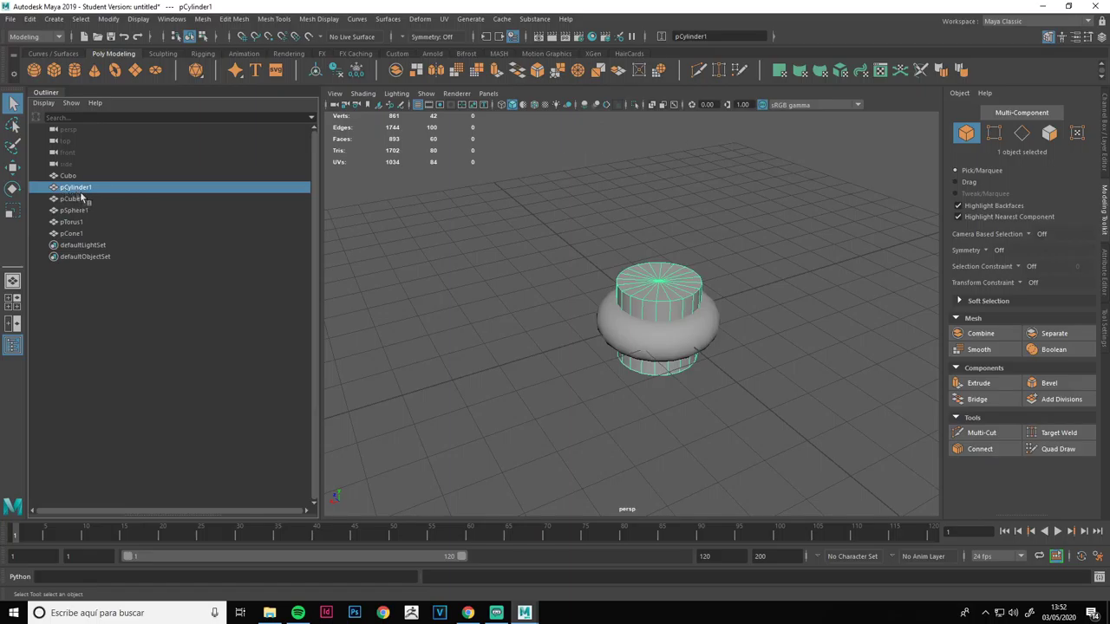
pyautogui.keyDown('shift'); pyautogui.click(88, 223); pyautogui.keyUp('shift')
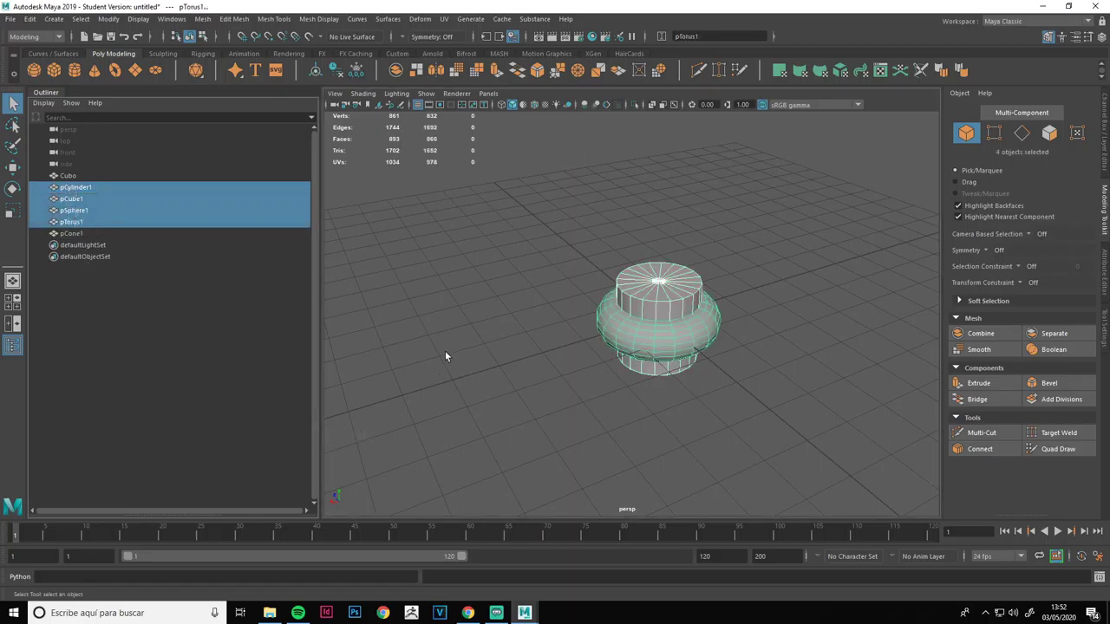
pyautogui.click(445, 351)
# Delete every primitive from pCylinder1 through pCone1, and select the remaining Cubo in the viewport.
pyautogui.click(76, 187)
pyautogui.keyDown('shift'); pyautogui.click(86, 234); pyautogui.keyUp('shift')
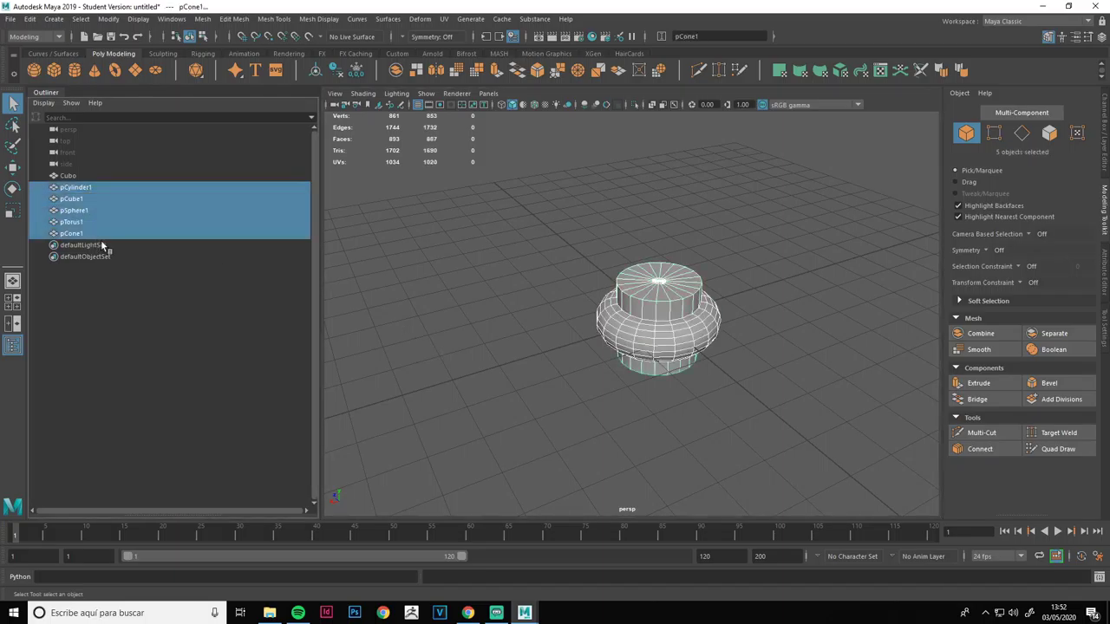
pyautogui.press('Delete')
pyautogui.click(659, 319)
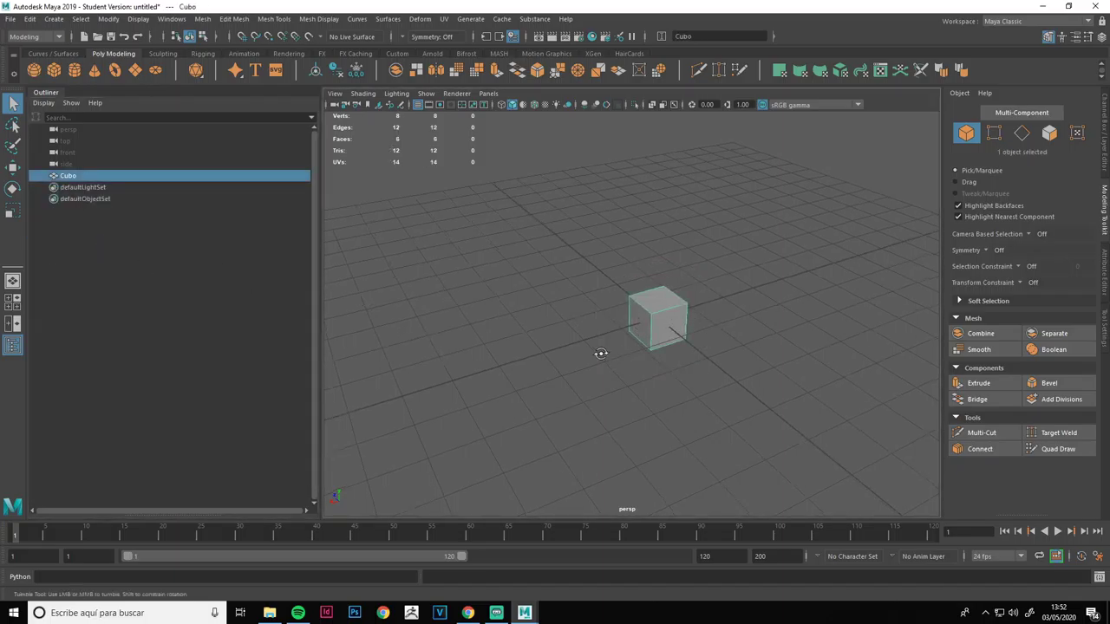
# With the cube selected, cycle through the Move, Rotate and Scale tools and return to the Select tool.
pyautogui.keyDown('alt'); pyautogui.moveTo(599, 353); pyautogui.dragTo(650, 361); pyautogui.keyUp('alt')
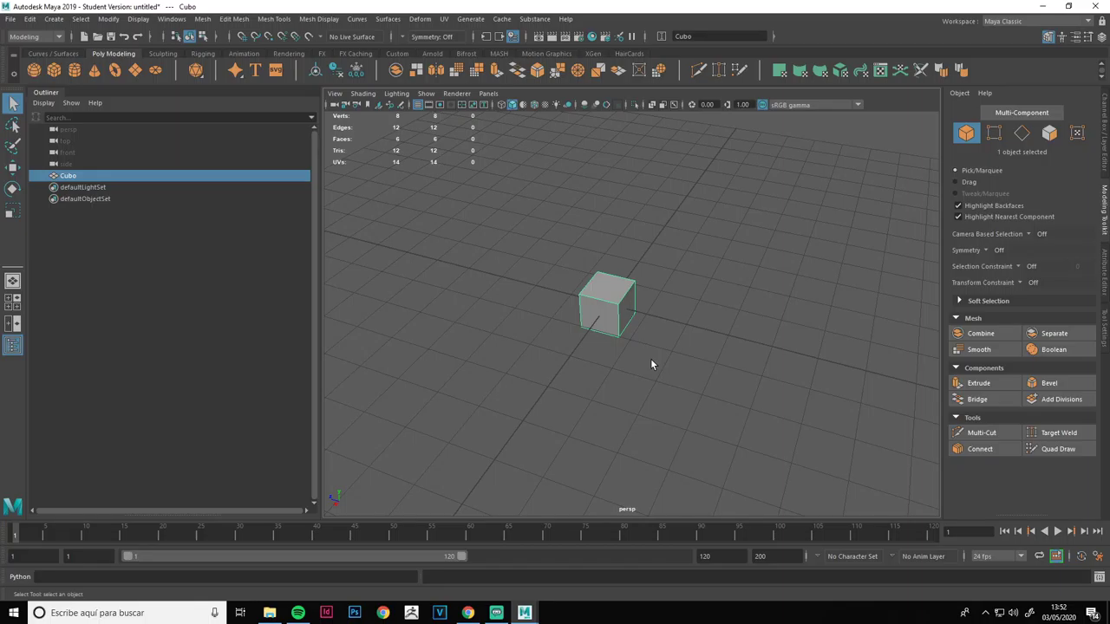
pyautogui.press('w')
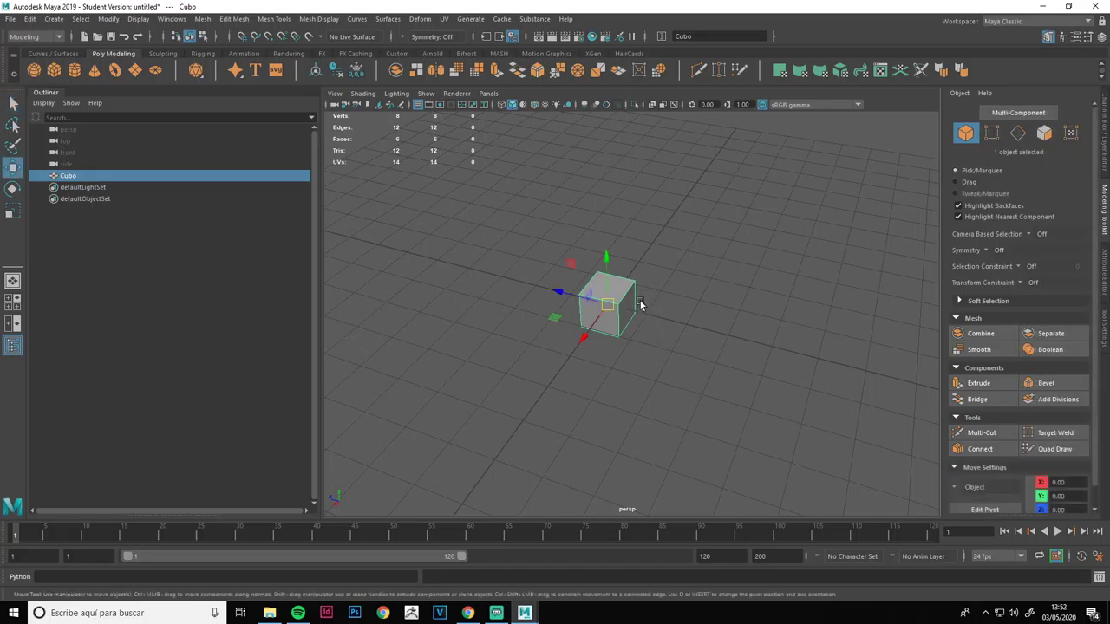
pyautogui.press('e')
pyautogui.press('r')
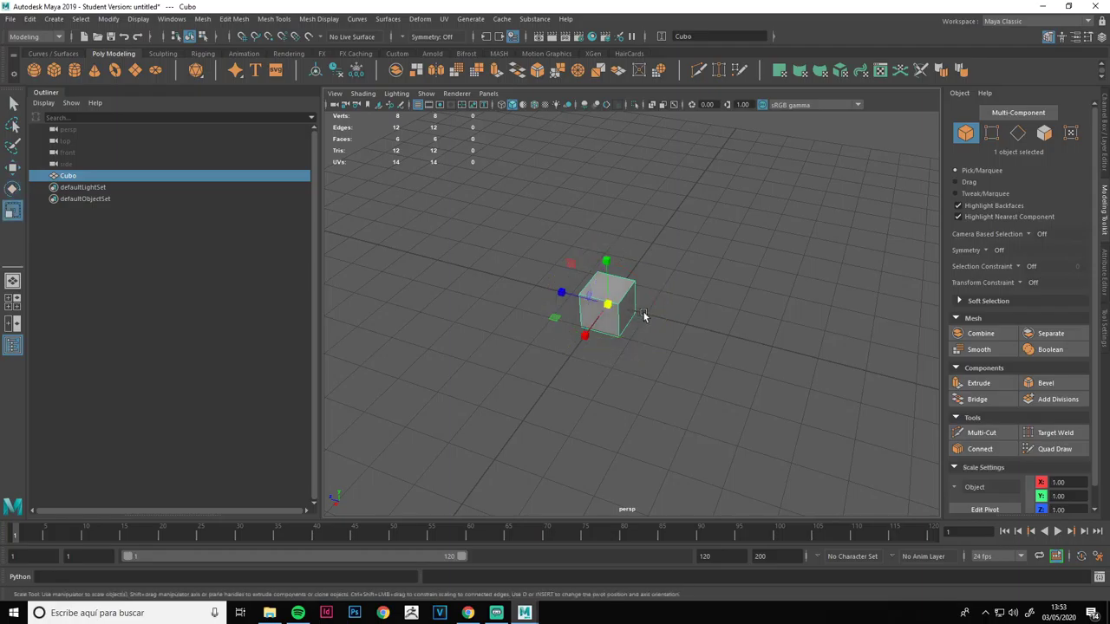
pyautogui.press('q')
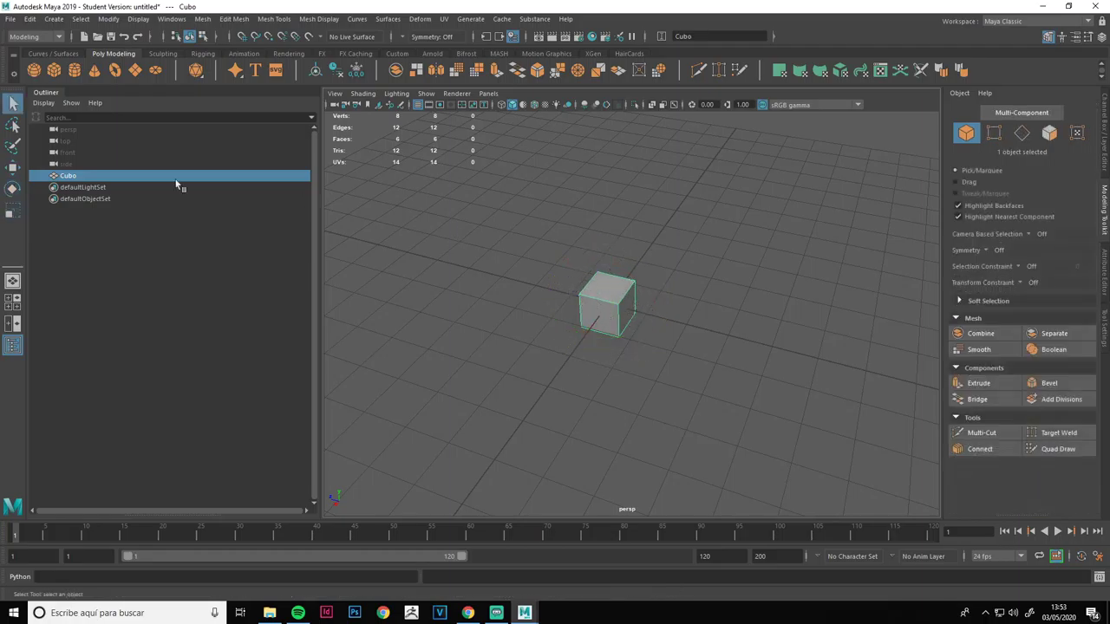
# Activate the Move, Rotate and Scale tools in turn from the Tool Box, and finish on the Select tool.
pyautogui.click(13, 169)
pyautogui.click(13, 189)
pyautogui.click(13, 210)
pyautogui.click(13, 175)
pyautogui.press('q')
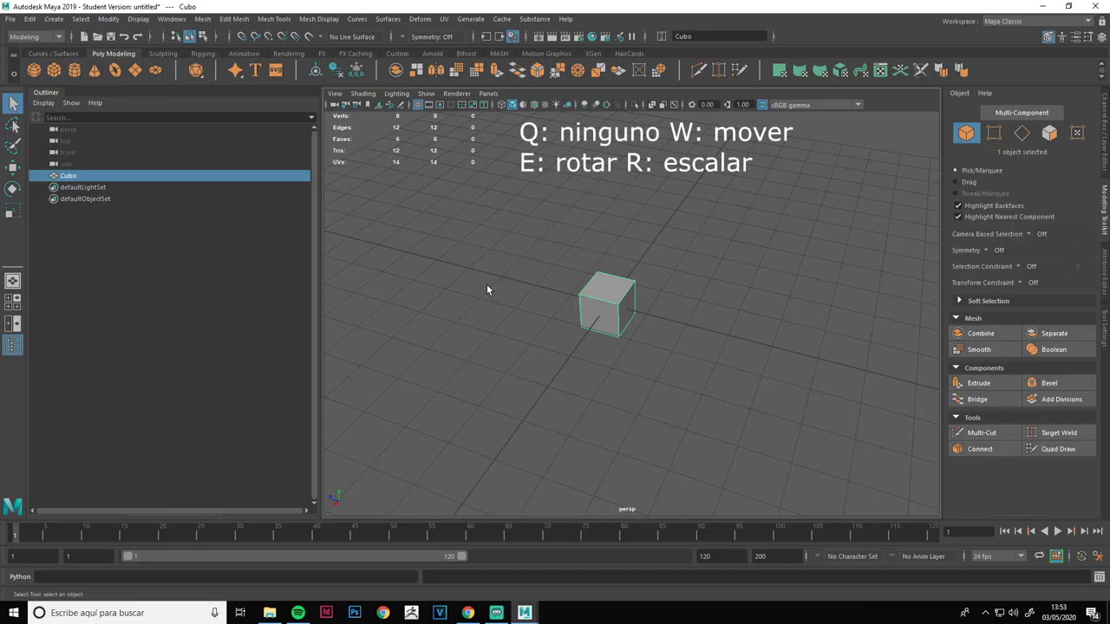
# Try out the Move, Rotate and Scale tools on the cube, enlarging it uniformly to about four times its size.
pyautogui.press('w')
pyautogui.moveTo(556, 318); pyautogui.dragTo(487, 298)
pyautogui.moveTo(488, 301); pyautogui.dragTo(614, 348, button='middle')
pyautogui.press('e')
pyautogui.moveTo(615, 348); pyautogui.dragTo(793, 205)
pyautogui.press('r')
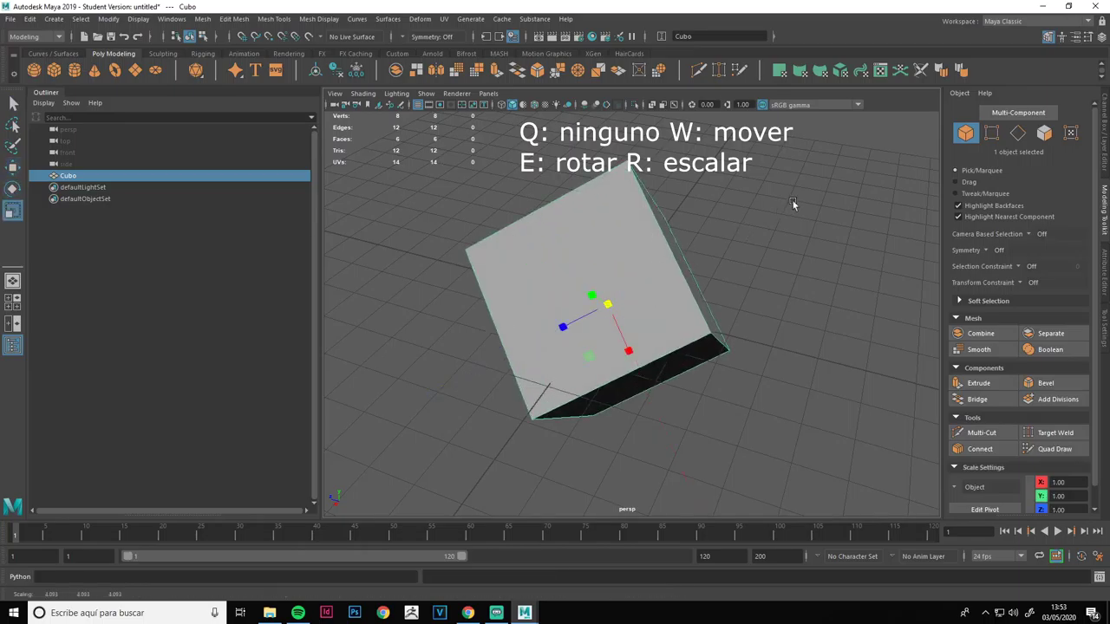
# Undo the trial move, rotation and scaling of the cube, and keep the cube selected.
pyautogui.hotkey('ctrl', 'z')
pyautogui.hotkey('ctrl', 'z')
pyautogui.hotkey('ctrl', 'z')
pyautogui.hotkey('ctrl', 'z')
pyautogui.hotkey('ctrl', 'z')
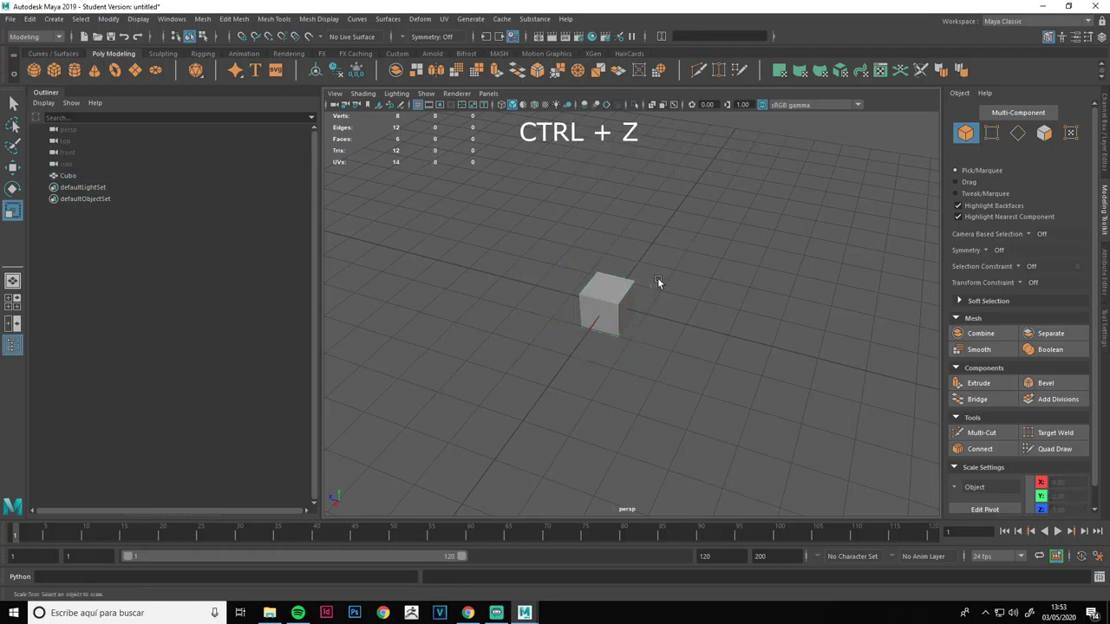
pyautogui.hotkey('ctrl', 'z')
pyautogui.hotkey('ctrl', 'z')
pyautogui.hotkey('ctrl', 'z')
pyautogui.hotkey('ctrl', 'z')
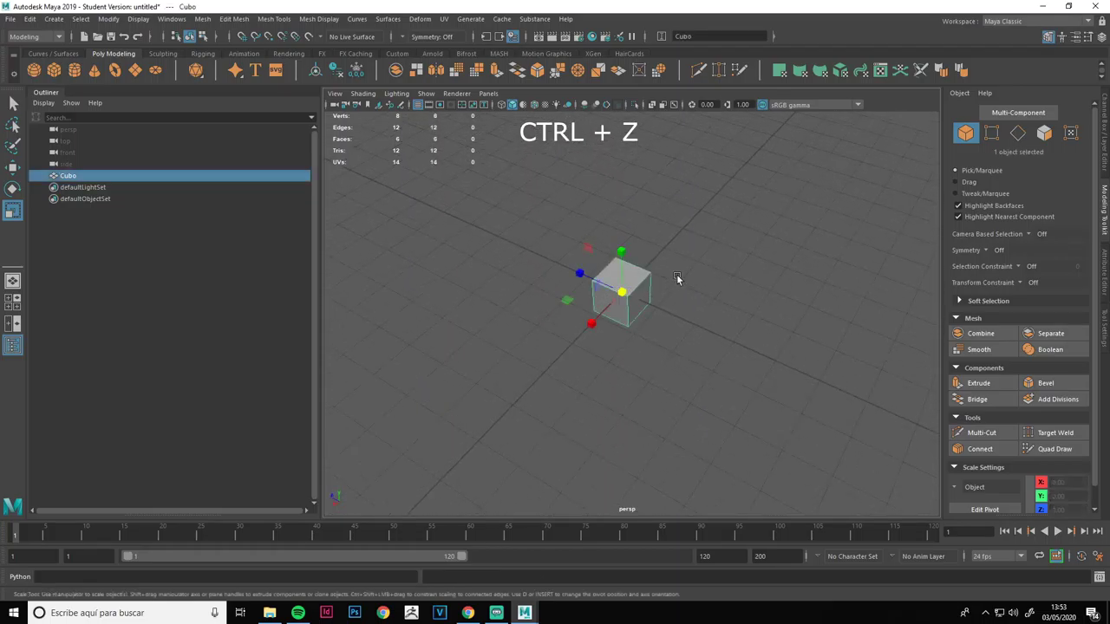
pyautogui.hotkey('ctrl', 'z')
# Move the cube along its Z axis and its X axis, undoing each move.
pyautogui.press('w')
pyautogui.keyDown('alt'); pyautogui.moveTo(567, 339); pyautogui.dragTo(597, 344); pyautogui.keyUp('alt')
pyautogui.moveTo(542, 315); pyautogui.dragTo(519, 310)
pyautogui.hotkey('ctrl', 'z')
pyautogui.moveTo(578, 364); pyautogui.dragTo(563, 424)
pyautogui.hotkey('ctrl', 'z')
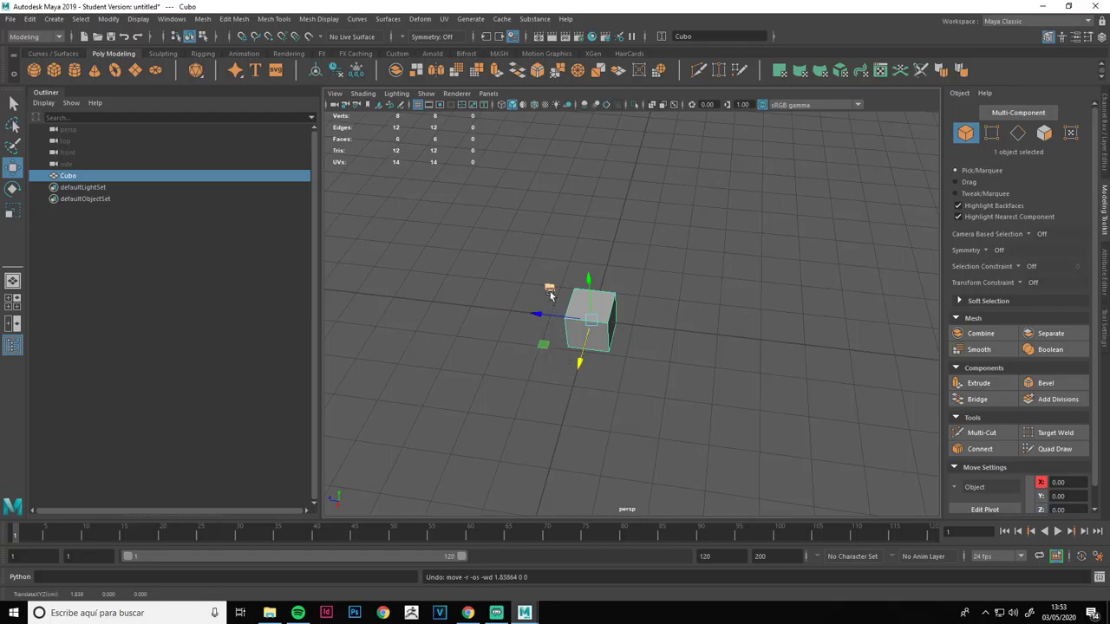
# Move the cube freely in several directions with the Move tool, and undo those moves.
pyautogui.keyDown('alt'); pyautogui.moveTo(544, 344); pyautogui.dragTo(666, 299); pyautogui.keyUp('alt')
pyautogui.hotkey('ctrl', 'z')
pyautogui.hotkey('ctrl', 'z')
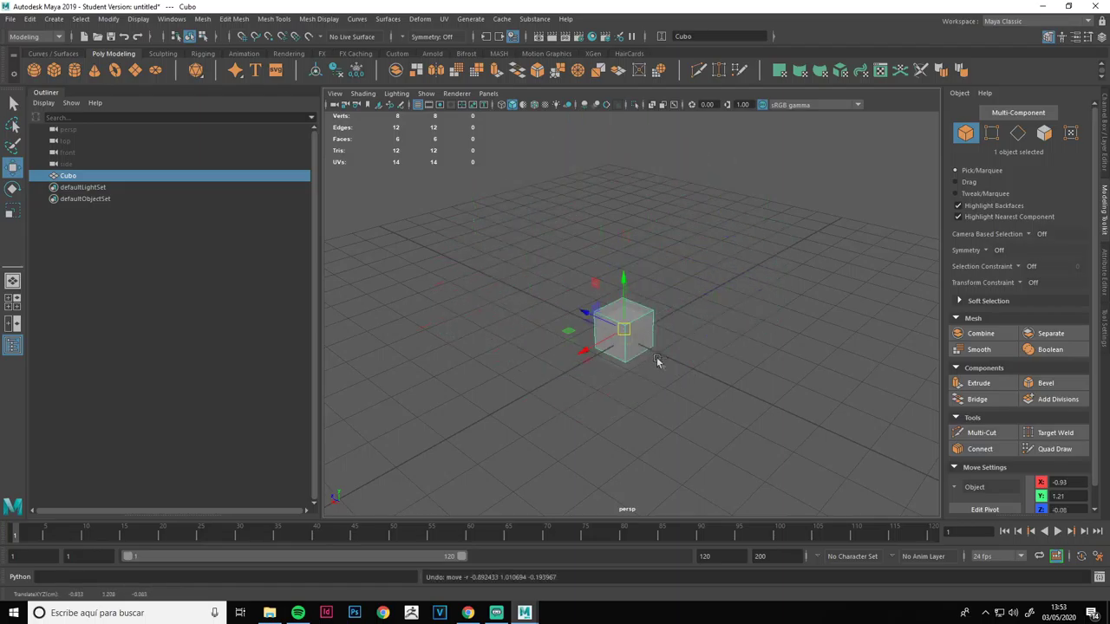
# View Cubo's transform attributes in the Attribute Editor, and switch to the Channel Box.
pyautogui.keyDown('alt'); pyautogui.moveTo(665, 367); pyautogui.dragTo(704, 370); pyautogui.keyUp('alt')
pyautogui.keyDown('alt'); pyautogui.moveTo(607, 379); pyautogui.dragTo(610, 413); pyautogui.keyUp('alt')
pyautogui.keyDown('alt'); pyautogui.moveTo(472, 355); pyautogui.dragTo(565, 352); pyautogui.keyUp('alt')
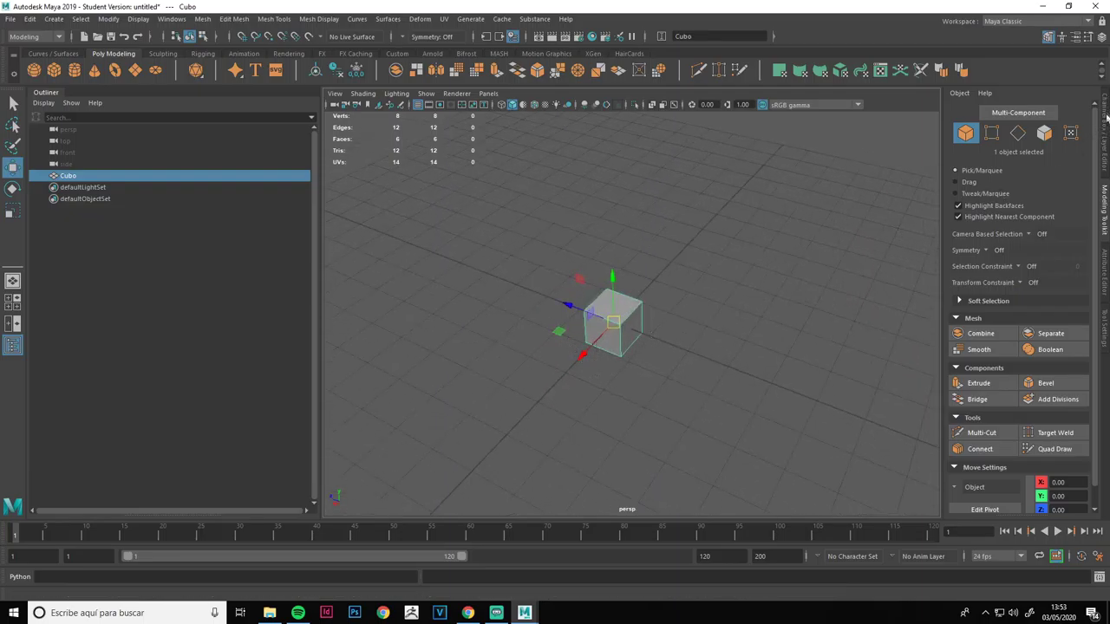
pyautogui.click(1104, 262)
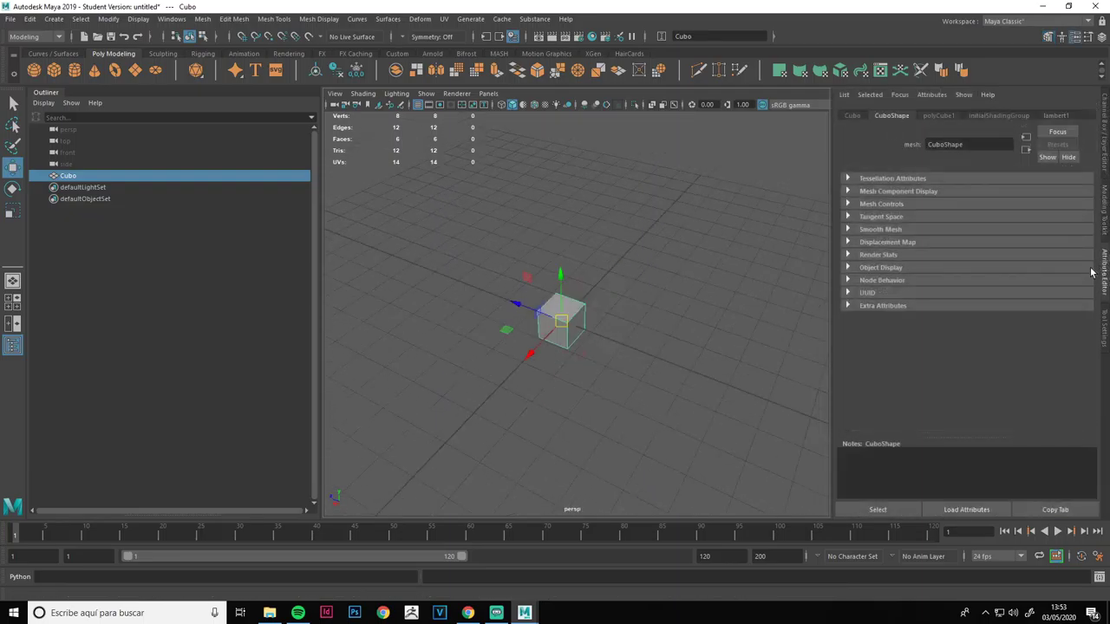
pyautogui.click(853, 116)
pyautogui.click(1104, 131)
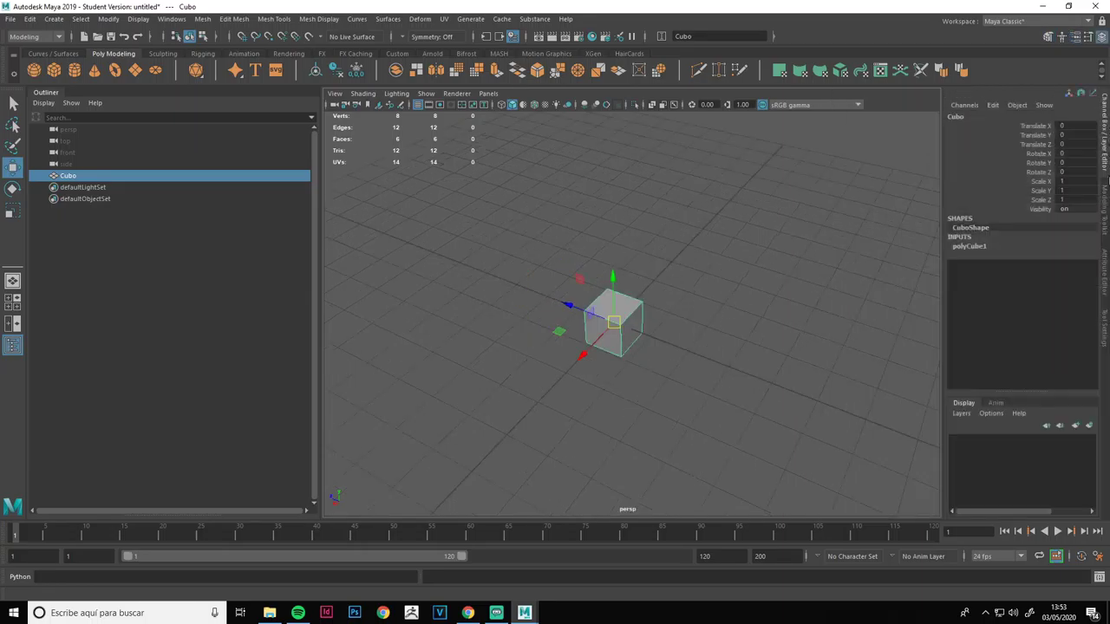
pyautogui.keyDown('alt'); pyautogui.moveTo(702, 279); pyautogui.dragTo(739, 260); pyautogui.keyUp('alt')
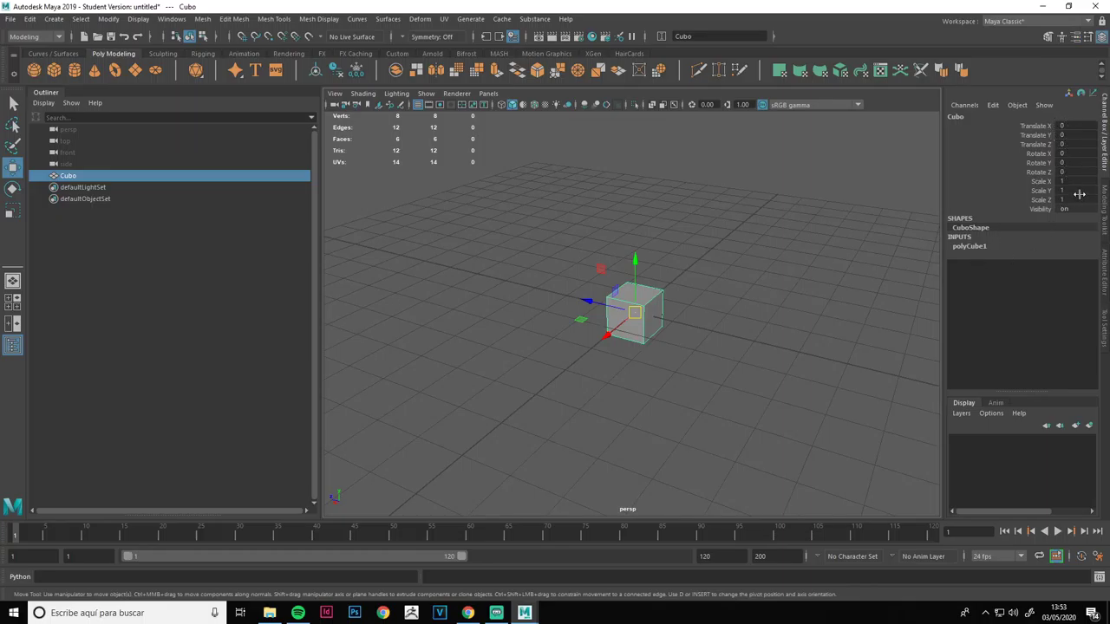
pyautogui.keyDown('alt'); pyautogui.moveTo(778, 289); pyautogui.dragTo(718, 320); pyautogui.keyUp('alt')
# Move the cube along X and Z to about Translate X 2.2 and Translate Z 1.9, undoing the last X move.
pyautogui.moveTo(604, 274); pyautogui.dragTo(493, 360)
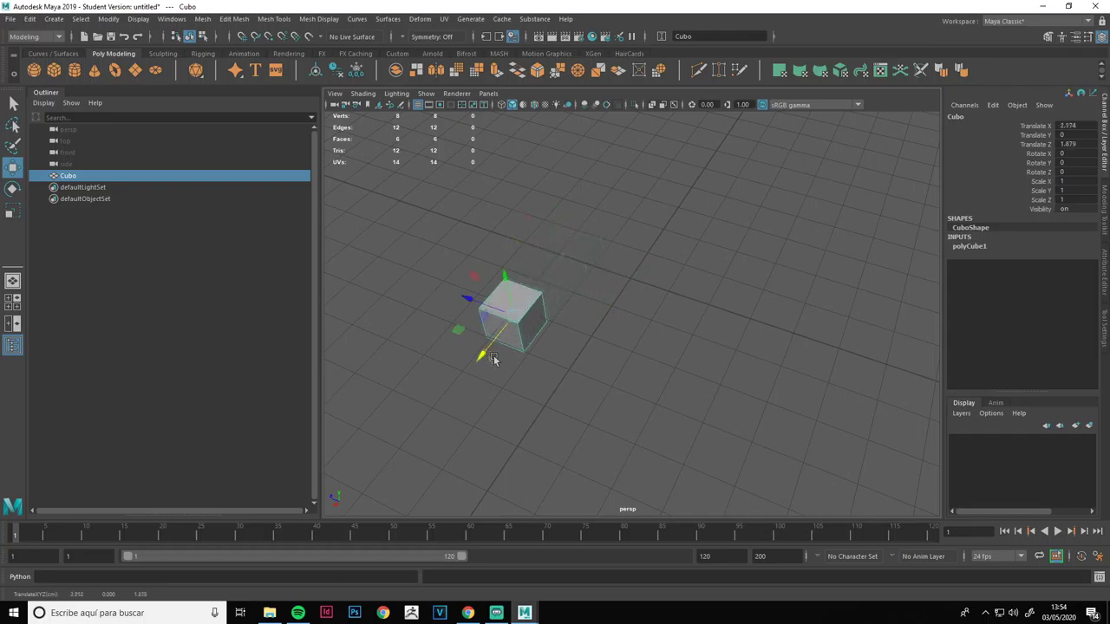
pyautogui.doubleClick(1075, 126)
pyautogui.keyDown('alt'); pyautogui.moveTo(793, 232); pyautogui.dragTo(717, 281); pyautogui.keyUp('alt')
pyautogui.moveTo(534, 361); pyautogui.dragTo(555, 344)
pyautogui.moveTo(556, 347); pyautogui.dragTo(379, 431, button='middle')
pyautogui.hotkey('ctrl', 'z')
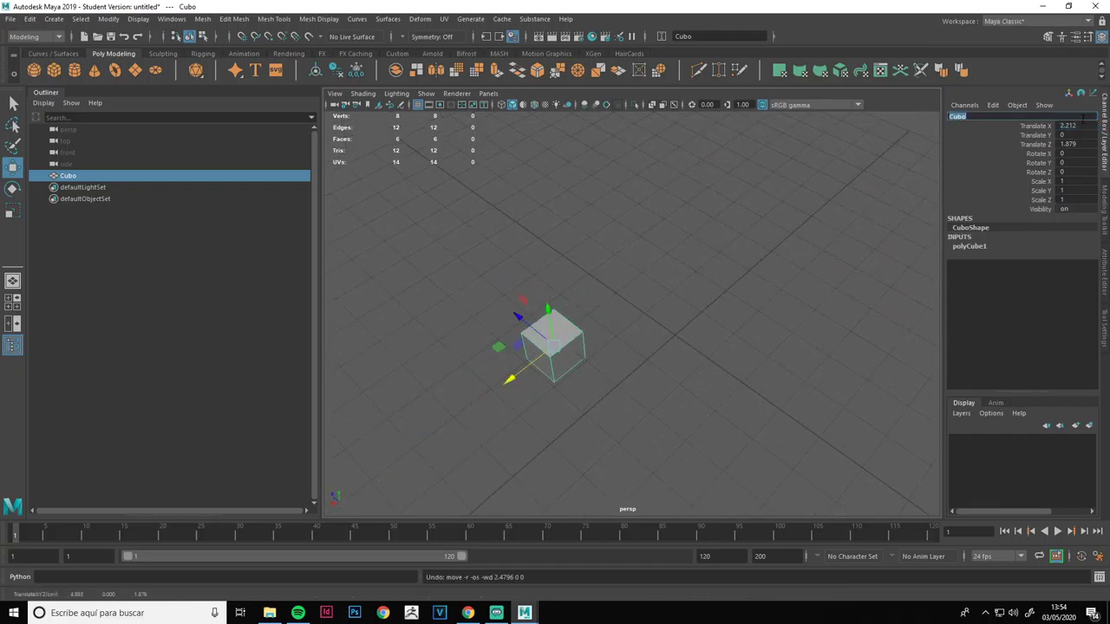
# Set the cube's Translate X to 0.
pyautogui.click(1082, 124)
pyautogui.write('0')
pyautogui.press('Return')
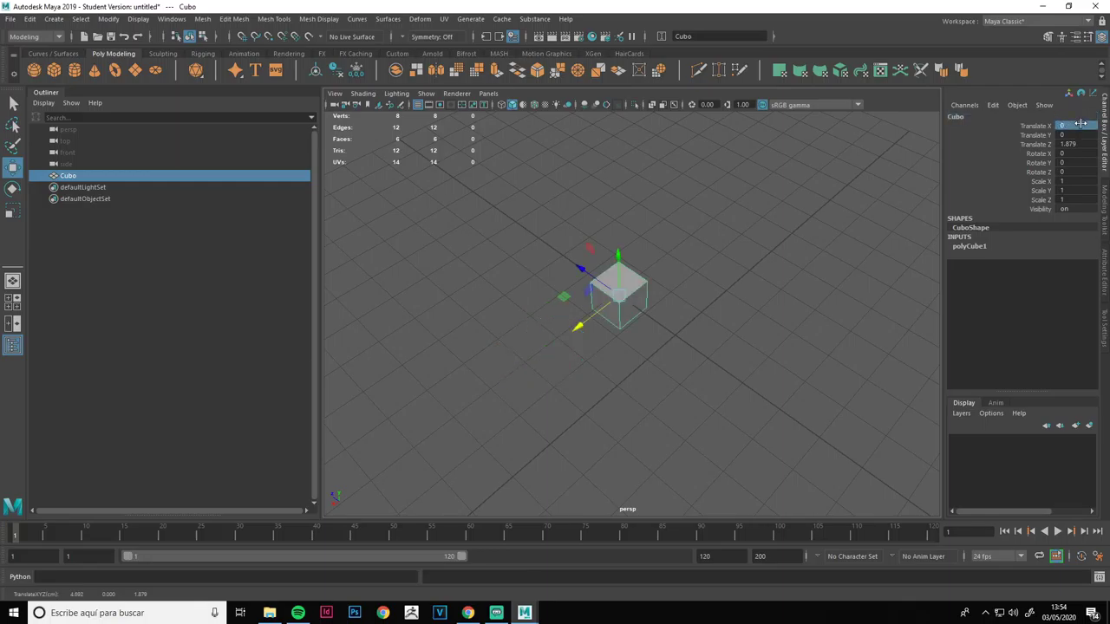
# Move the cube away from the origin, reset Translate X, Y and Z together to 0, and deselect it.
pyautogui.moveTo(564, 298); pyautogui.dragTo(507, 165)
pyautogui.keyDown('alt'); pyautogui.moveTo(669, 227); pyautogui.dragTo(682, 248, button='middle'); pyautogui.keyUp('alt')
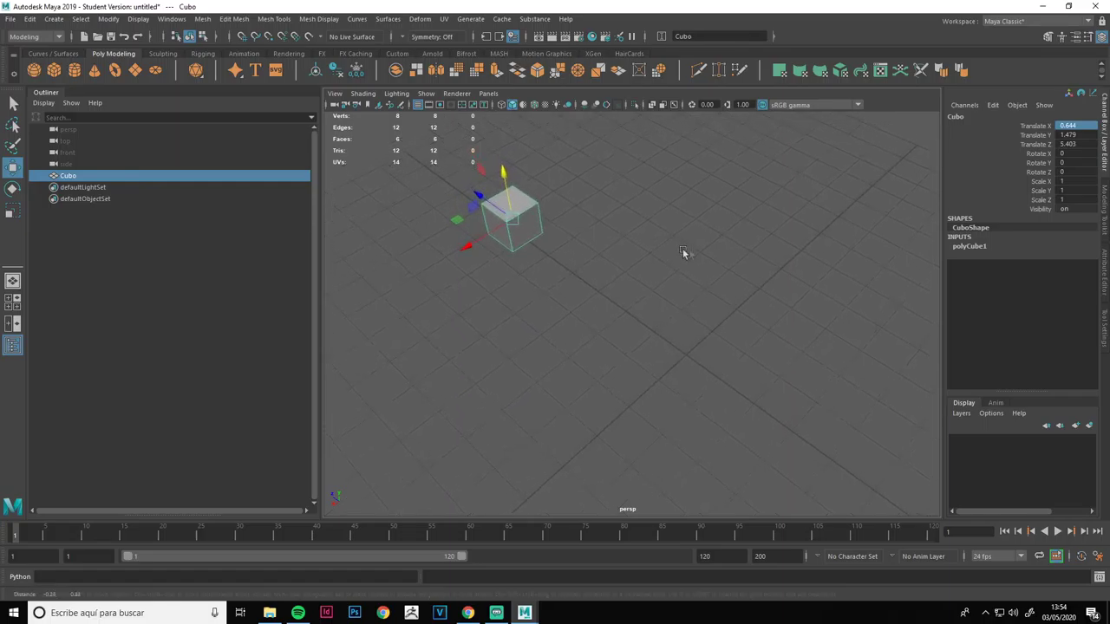
pyautogui.moveTo(1081, 124); pyautogui.dragTo(1083, 143)
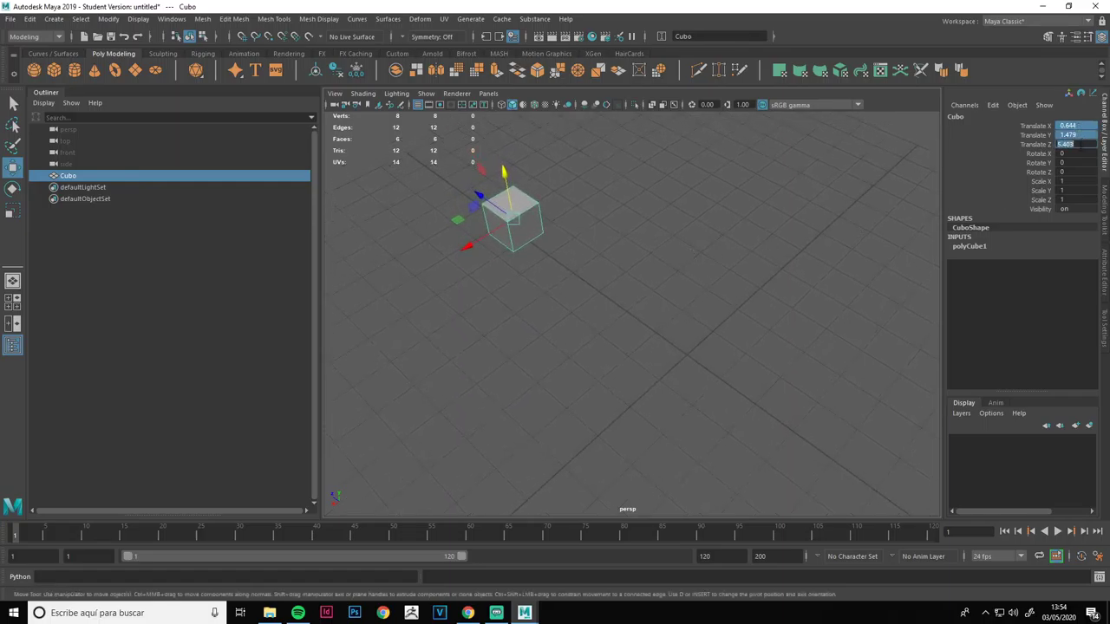
pyautogui.write('0')
pyautogui.press('Return')
pyautogui.click(841, 352)
# Select the cube and rotate it freely and about 48 degrees around its X axis, undoing each rotation.
pyautogui.keyDown('alt'); pyautogui.moveTo(704, 410); pyautogui.dragTo(751, 328); pyautogui.keyUp('alt')
pyautogui.click(666, 339)
pyautogui.keyDown('alt'); pyautogui.moveTo(726, 347); pyautogui.dragTo(693, 347, button='middle'); pyautogui.keyUp('alt')
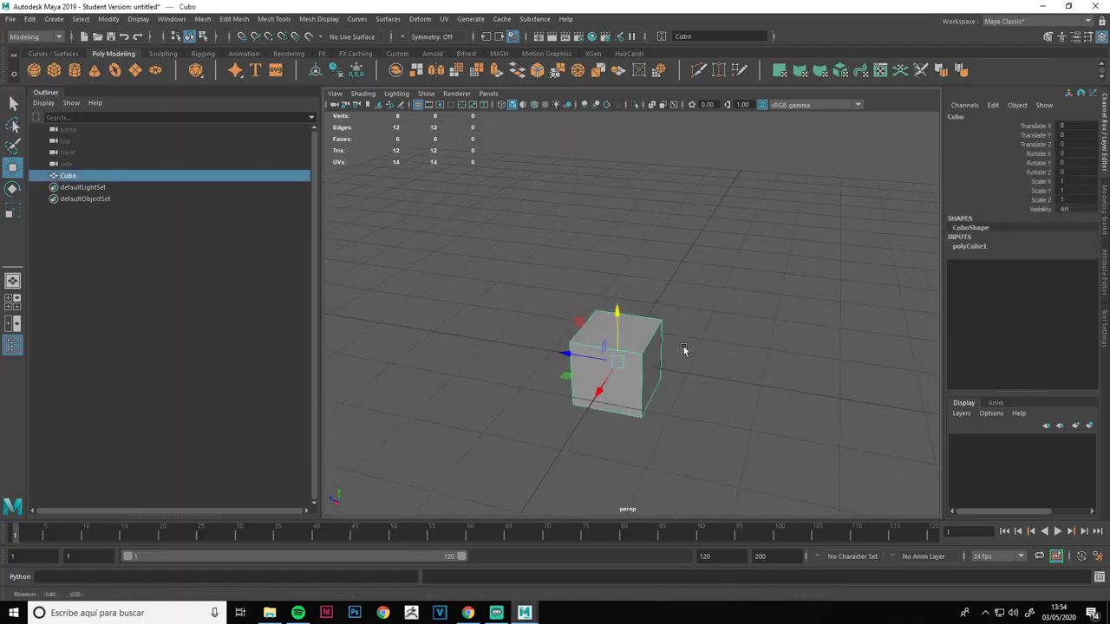
pyautogui.press('e')
pyautogui.moveTo(594, 355); pyautogui.dragTo(583, 392)
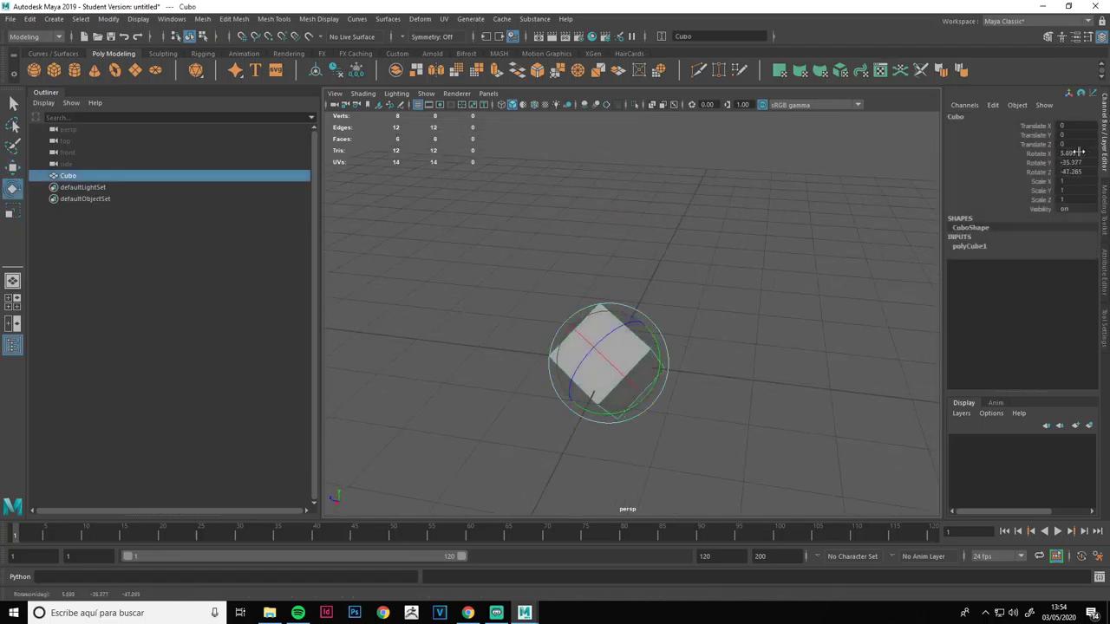
pyautogui.hotkey('ctrl', 'z')
pyautogui.moveTo(645, 334); pyautogui.dragTo(742, 410)
pyautogui.hotkey('ctrl', 'z')
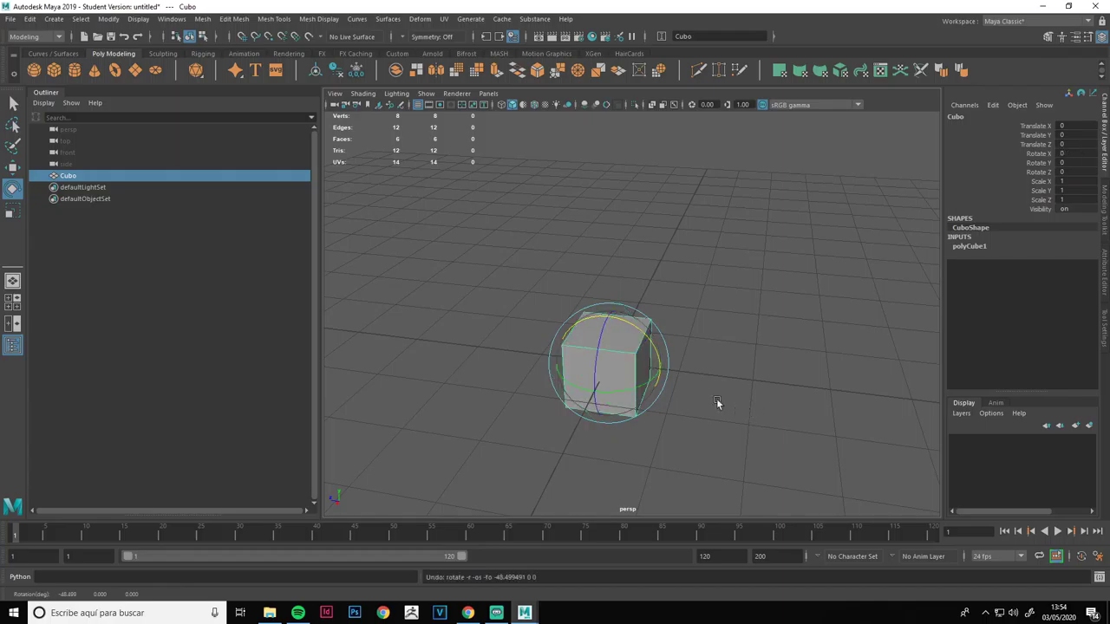
# Scale the cube uniformly and along its Z and Y axes, undoing each scaling.
pyautogui.press('r')
pyautogui.moveTo(609, 364); pyautogui.dragTo(743, 268)
pyautogui.hotkey('ctrl', 'z')
pyautogui.moveTo(561, 356); pyautogui.dragTo(512, 351)
pyautogui.hotkey('ctrl', 'z')
pyautogui.moveTo(608, 315); pyautogui.dragTo(646, 329)
pyautogui.hotkey('ctrl', 'z')
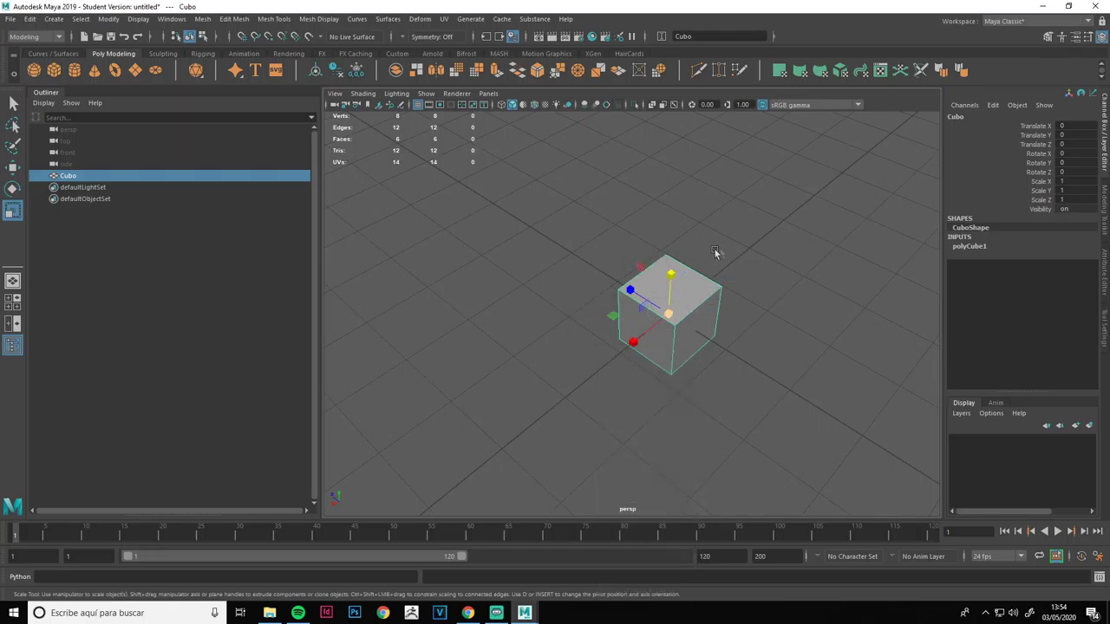
# Deselect the cube in the viewport and select it again.
pyautogui.keyDown('alt'); pyautogui.moveTo(763, 371); pyautogui.dragTo(818, 336); pyautogui.keyUp('alt')
pyautogui.click(818, 336)
pyautogui.keyDown('alt'); pyautogui.moveTo(708, 359); pyautogui.dragTo(707, 312); pyautogui.keyUp('alt')
pyautogui.click(625, 339)
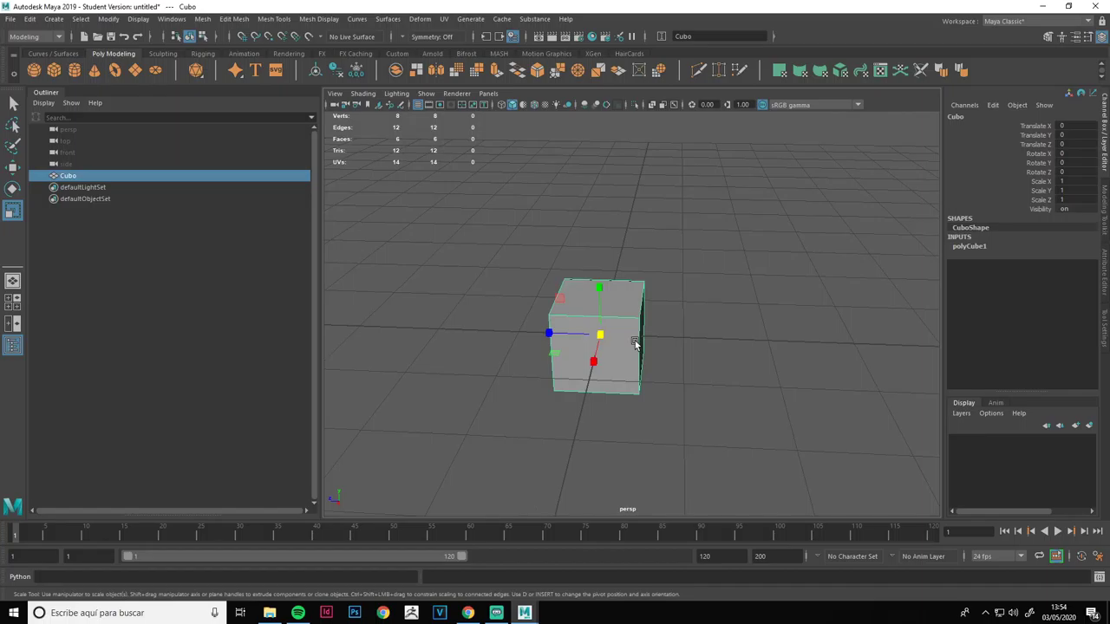
pyautogui.moveTo(691, 329)
pyautogui.keyDown('alt'); pyautogui.mouseDown()
pyautogui.moveTo(710, 328)
pyautogui.moveTo(677, 327)
pyautogui.mouseUp(); pyautogui.keyUp('alt')
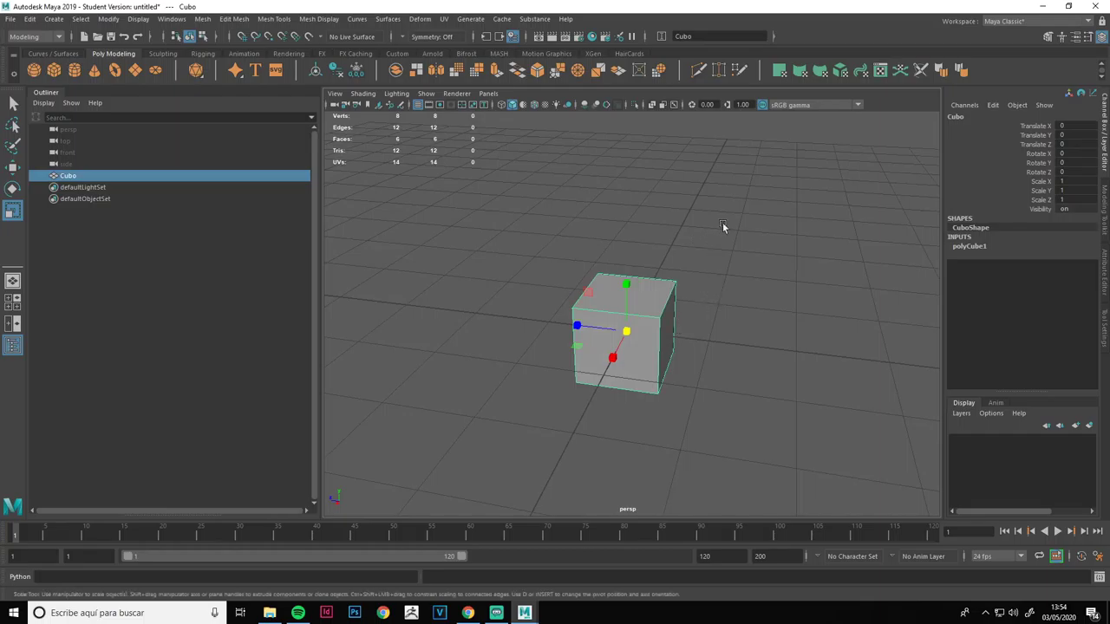
# Switch the cube to face selection and pick its top face and a neighbouring side face.
pyautogui.moveTo(741, 217); pyautogui.dragTo(744, 246, button='right')
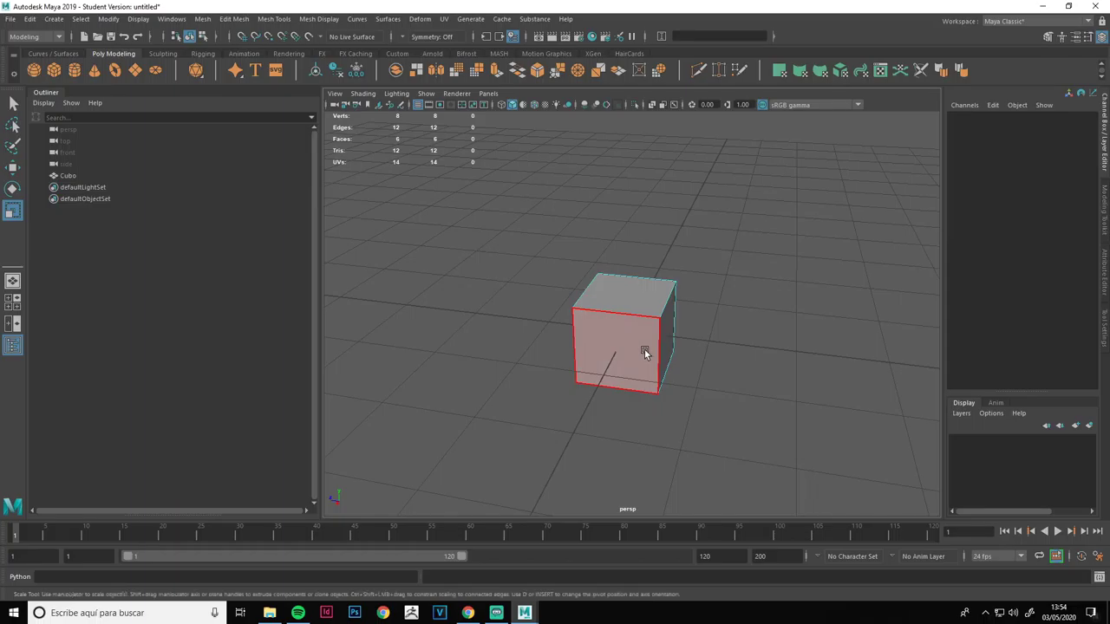
pyautogui.click(644, 299)
pyautogui.click(667, 333)
# Switch to vertex selection and pick the four corner vertices of the cube's front face in turn.
pyautogui.moveTo(749, 244); pyautogui.dragTo(724, 247, button='right')
pyautogui.click(659, 314)
pyautogui.click(661, 389)
pyautogui.click(576, 382)
pyautogui.click(573, 310)
# Switch to edge selection and pick the four edges of the front face in turn, ending on the left vertical edge.
pyautogui.moveTo(631, 306); pyautogui.dragTo(640, 267, button='right')
pyautogui.click(631, 312)
pyautogui.click(629, 388)
pyautogui.click(659, 357)
pyautogui.click(576, 346)
# Move the selected left vertical edge outward in the horizontal plane with the Move tool.
pyautogui.keyDown('alt'); pyautogui.moveTo(729, 379); pyautogui.dragTo(663, 344); pyautogui.keyUp('alt')
pyautogui.press('w')
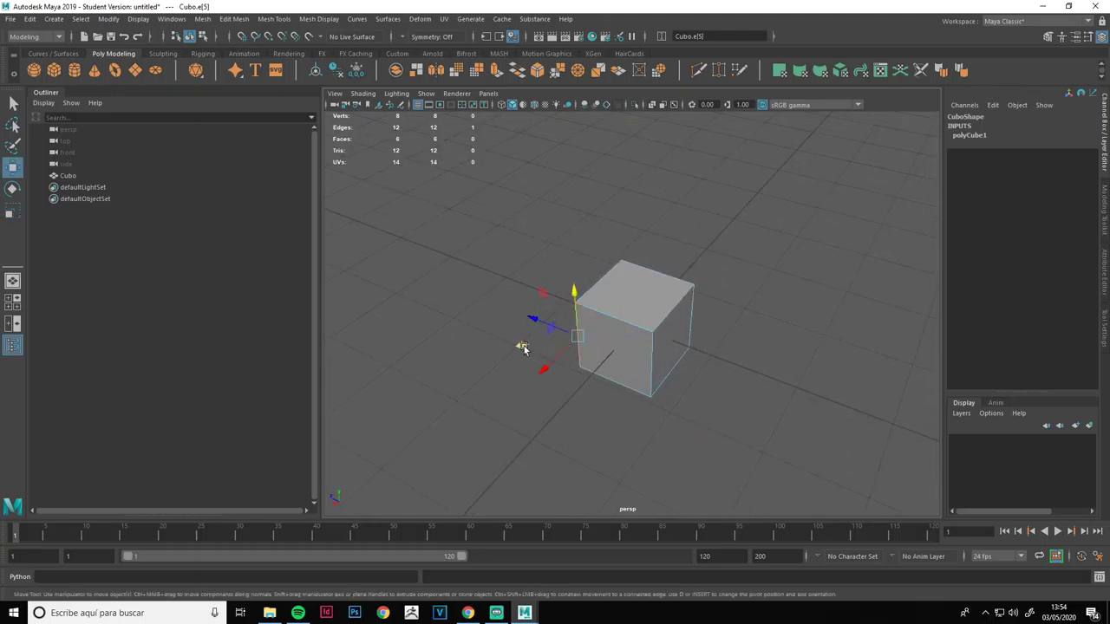
pyautogui.moveTo(522, 346); pyautogui.dragTo(431, 324)
# Switch to vertex selection and raise the front top corner vertex along Y.
pyautogui.moveTo(655, 294); pyautogui.dragTo(611, 297, button='right')
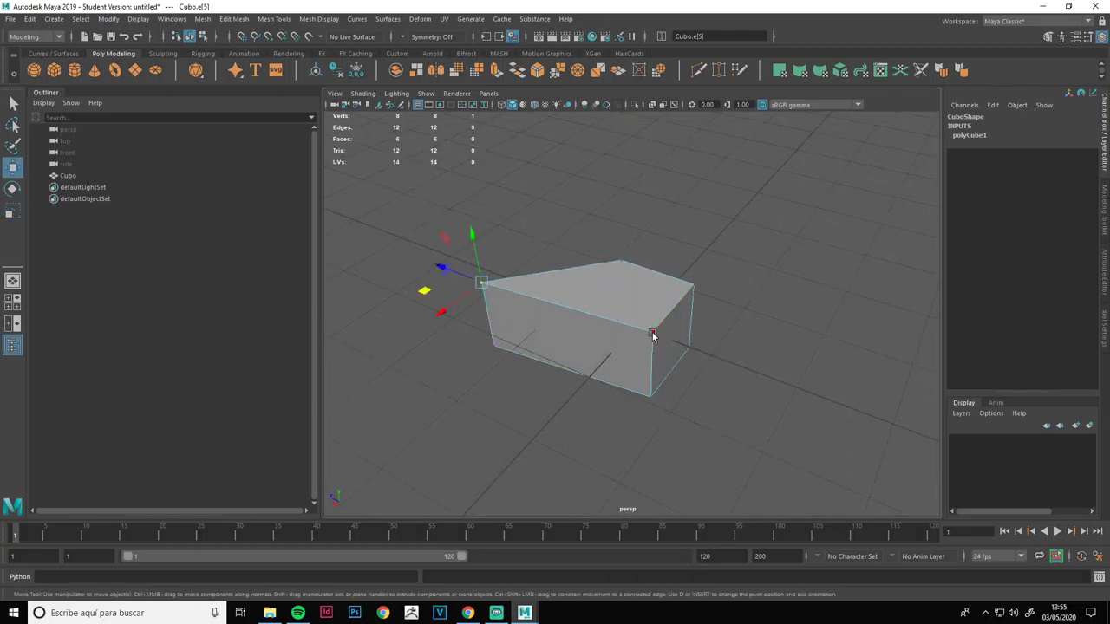
pyautogui.click(652, 333)
pyautogui.moveTo(652, 295); pyautogui.dragTo(652, 231)
# Switch to face selection, select the cube's right side face and move it.
pyautogui.click(693, 348)
pyautogui.moveTo(695, 349); pyautogui.dragTo(697, 326, button='right')
pyautogui.click(682, 345)
pyautogui.keyDown('alt'); pyautogui.moveTo(668, 342); pyautogui.dragTo(727, 385); pyautogui.keyUp('alt')
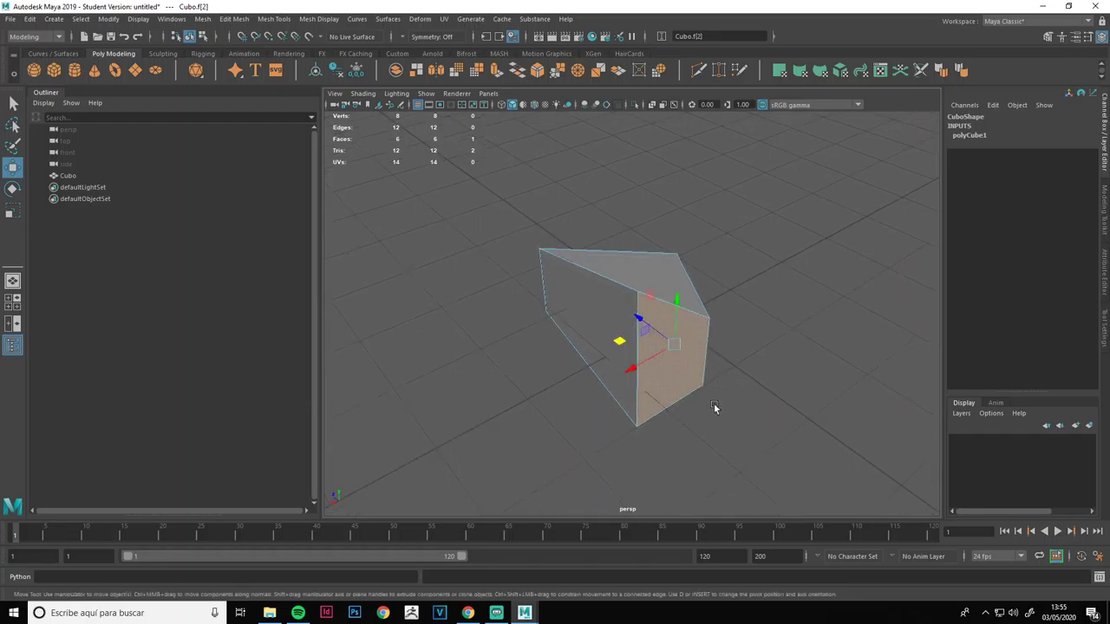
# Undo the face, vertex and edge moves to restore the cube's original shape.
pyautogui.hotkey('ctrl', 'z')
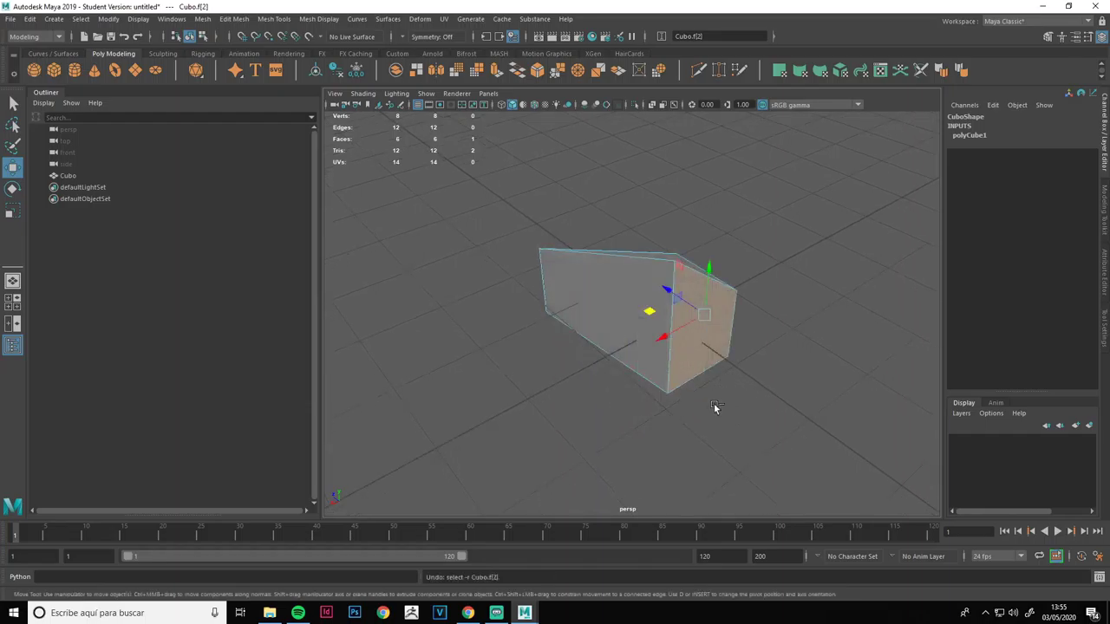
pyautogui.hotkey('ctrl', 'z')
pyautogui.hotkey('ctrl', 'z')
pyautogui.hotkey('ctrl', 'z')
pyautogui.hotkey('ctrl', 'z')
pyautogui.hotkey('ctrl', 'z')
pyautogui.hotkey('ctrl', 'z')
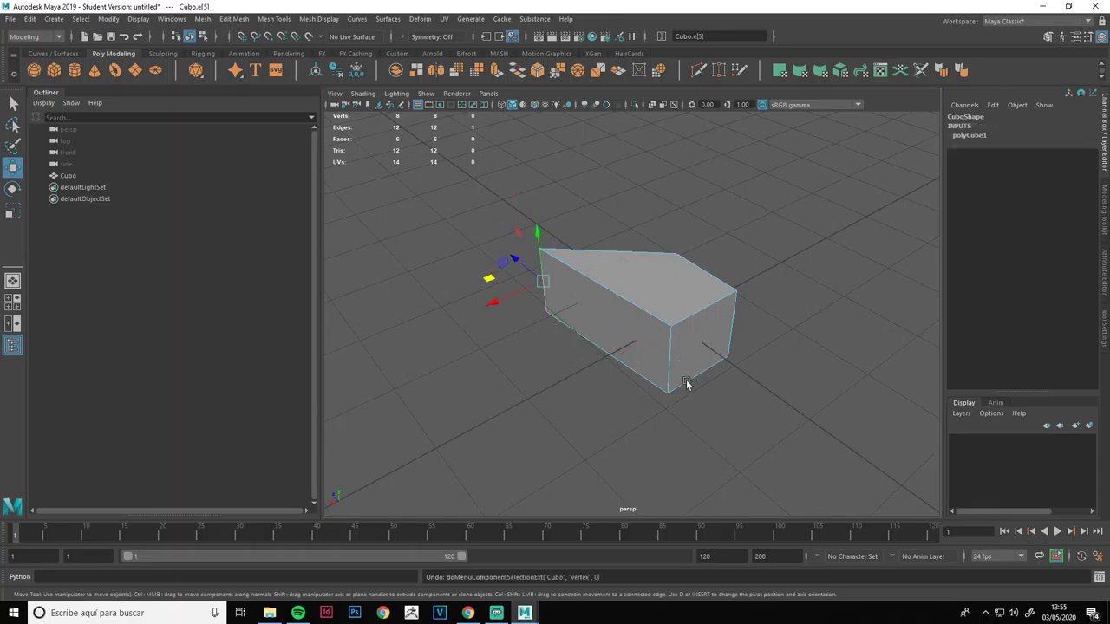
pyautogui.keyDown('alt'); pyautogui.moveTo(686, 381); pyautogui.dragTo(668, 318); pyautogui.keyUp('alt')
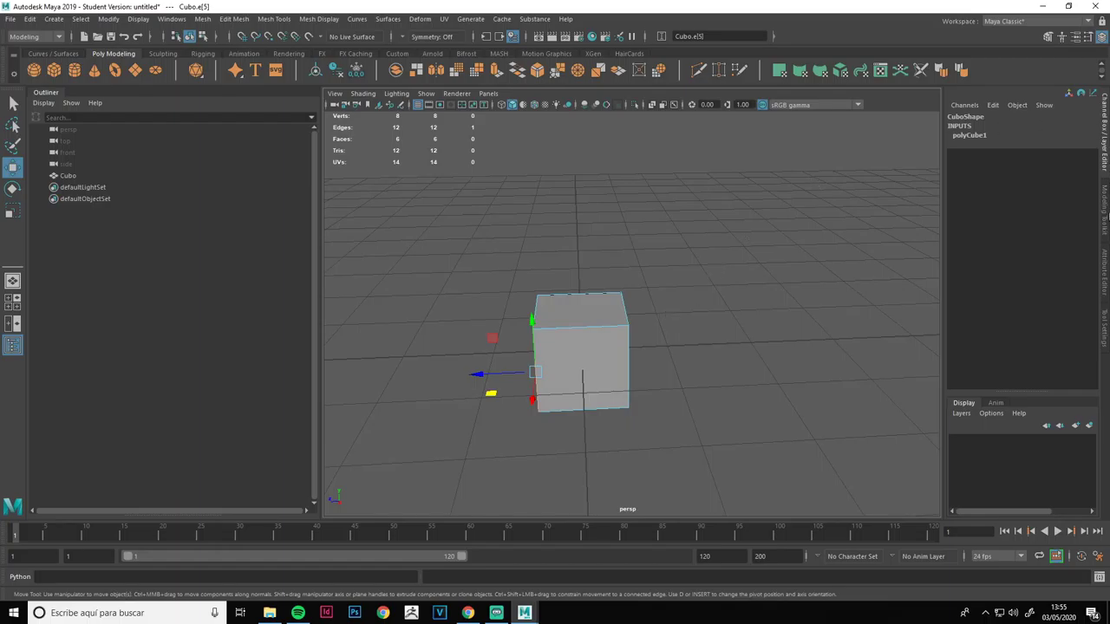
# Display the Modeling Toolkit, and toggle it off and back on.
pyautogui.click(1105, 204)
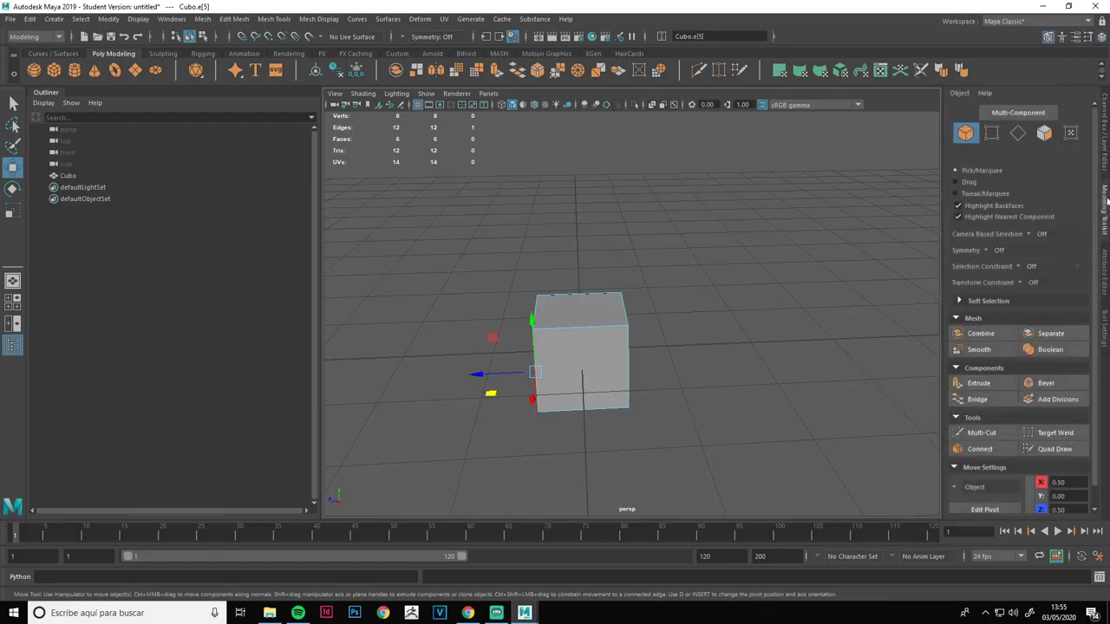
pyautogui.click(1049, 37)
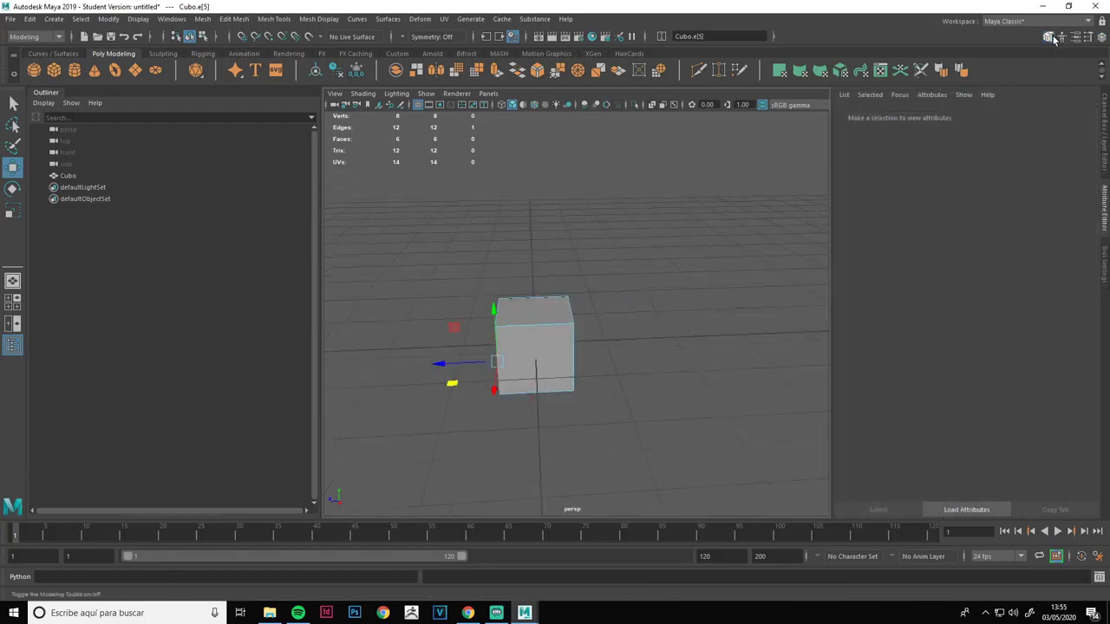
pyautogui.click(1049, 37)
pyautogui.click(1050, 37)
pyautogui.click(1049, 38)
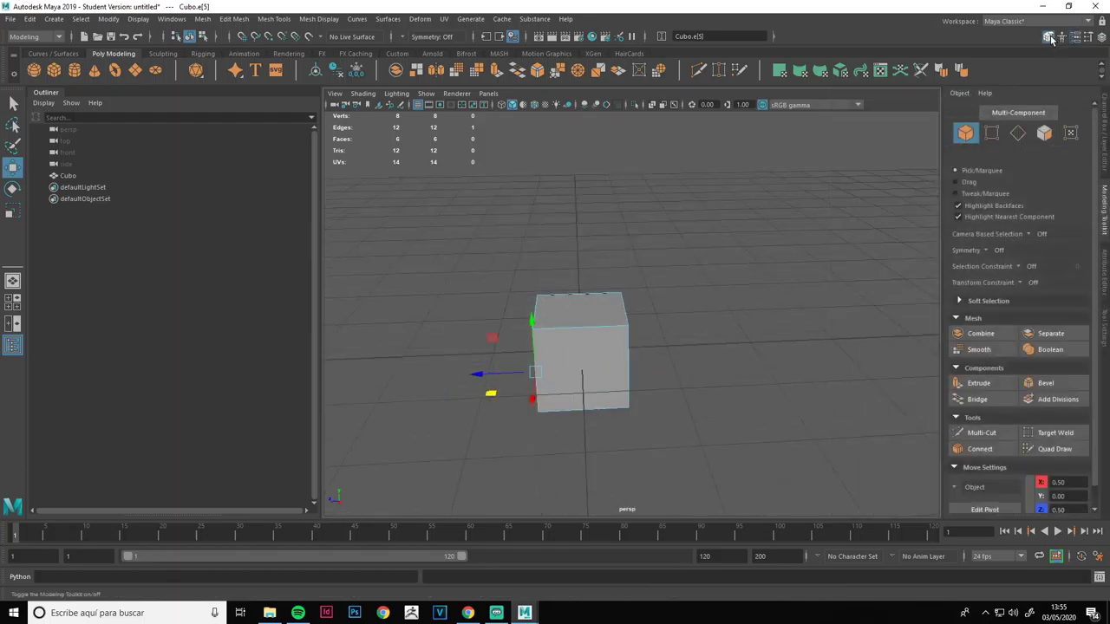
# Switch to face selection, select the cube's top face and extrude it.
pyautogui.keyDown('alt'); pyautogui.moveTo(738, 289); pyautogui.dragTo(715, 299); pyautogui.keyUp('alt')
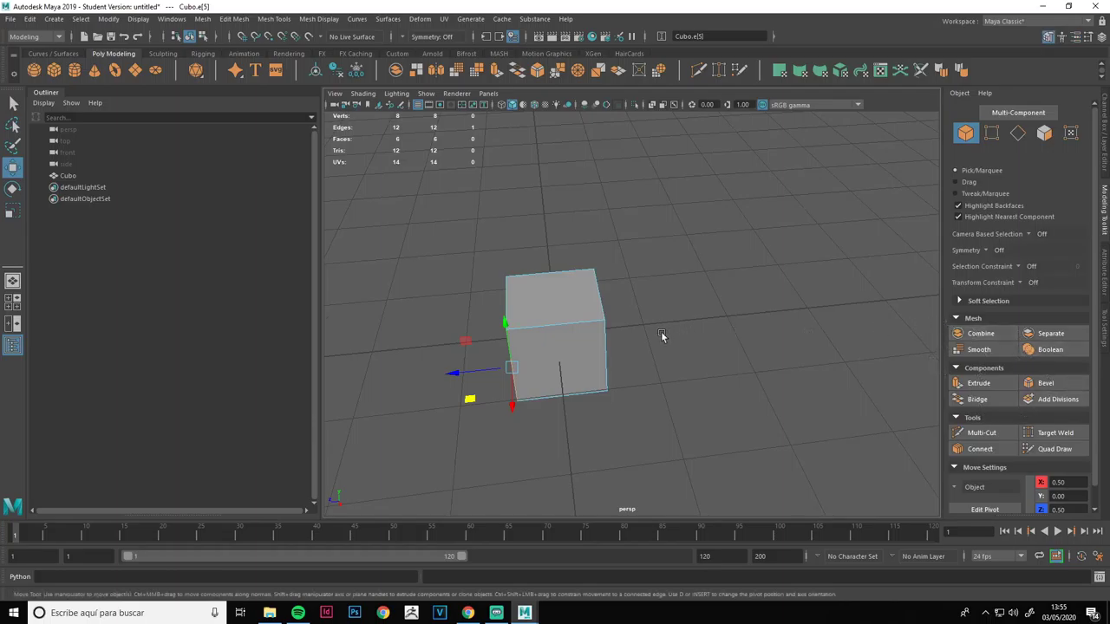
pyautogui.keyDown('alt'); pyautogui.moveTo(686, 390); pyautogui.dragTo(793, 392); pyautogui.keyUp('alt')
pyautogui.moveTo(719, 201); pyautogui.dragTo(719, 233, button='right')
pyautogui.click(661, 278)
pyautogui.keyDown('alt'); pyautogui.moveTo(662, 277); pyautogui.dragTo(600, 260); pyautogui.keyUp('alt')
pyautogui.click(996, 388)
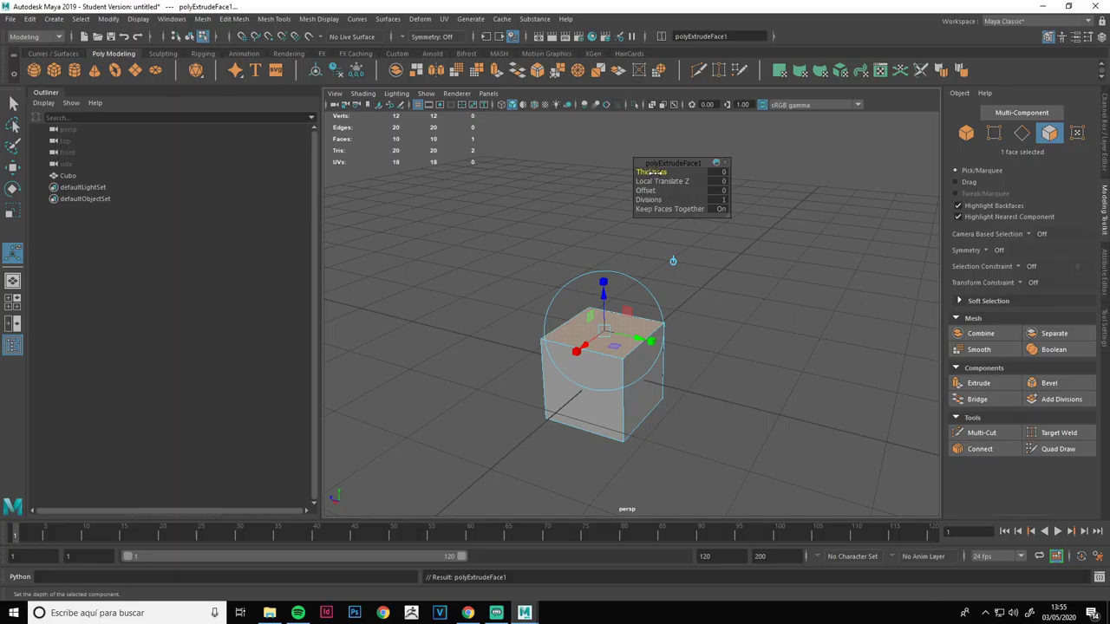
# Try out different thickness values on the top face extrusion and undo each change.
pyautogui.moveTo(651, 172)
pyautogui.mouseDown()
pyautogui.moveTo(661, 172)
pyautogui.moveTo(650, 172)
pyautogui.mouseUp()
pyautogui.click(718, 173)
pyautogui.moveTo(725, 300)
pyautogui.mouseDown(button='middle')
pyautogui.moveTo(740, 298)
pyautogui.moveTo(730, 296)
pyautogui.mouseUp(button='middle')
pyautogui.hotkey('ctrl', 'z')
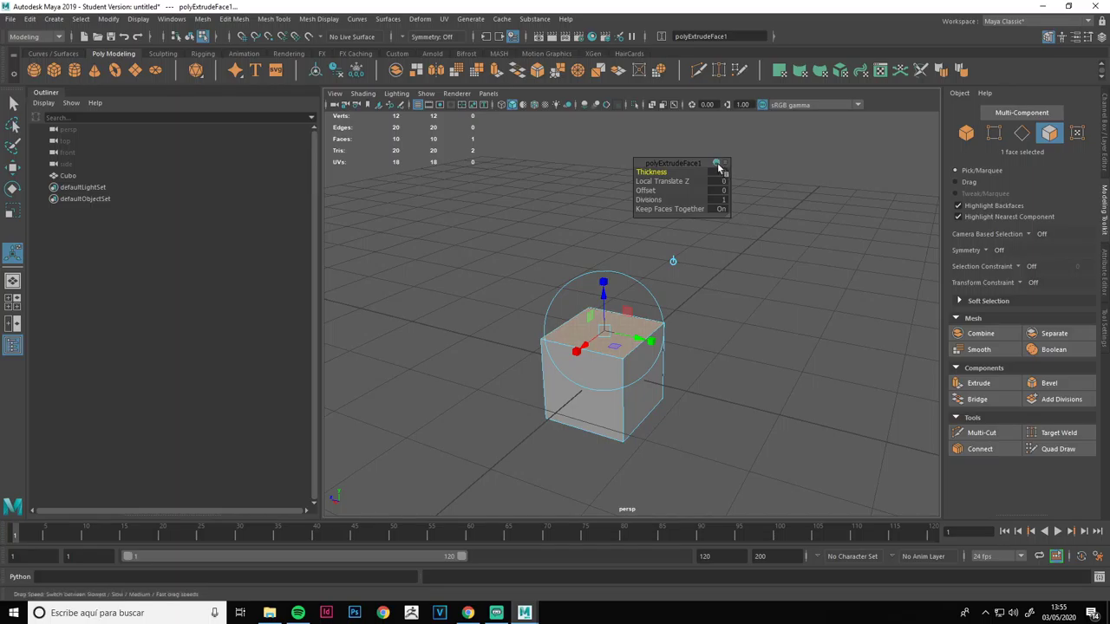
pyautogui.moveTo(806, 295); pyautogui.dragTo(798, 329, button='middle')
pyautogui.hotkey('ctrl', 'z')
pyautogui.moveTo(736, 263); pyautogui.dragTo(1107, 209, button='middle')
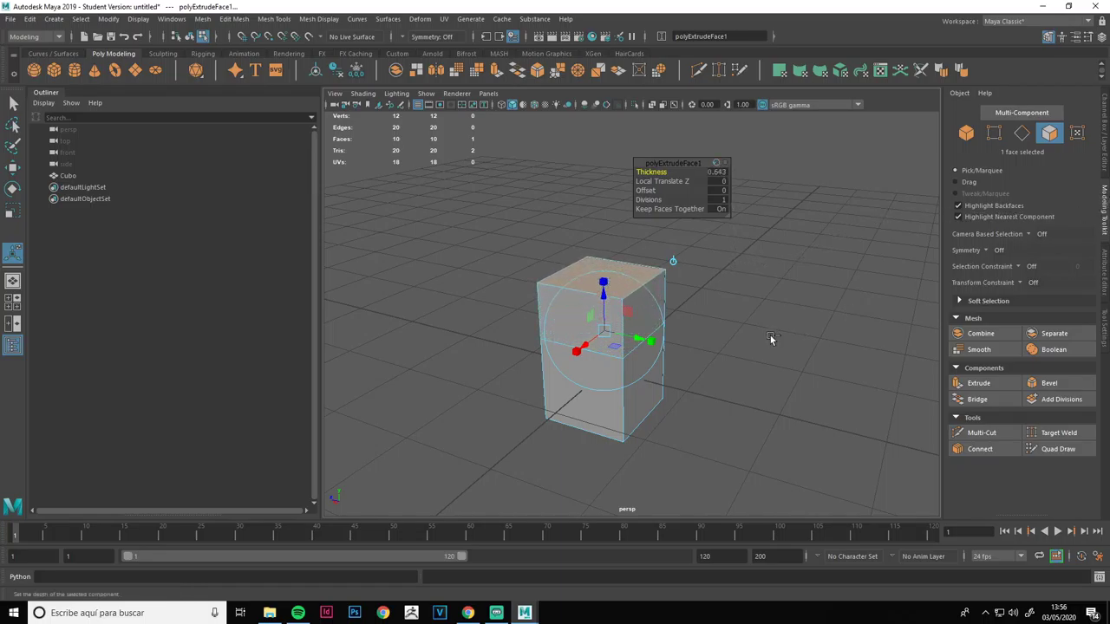
pyautogui.hotkey('ctrl', 'z')
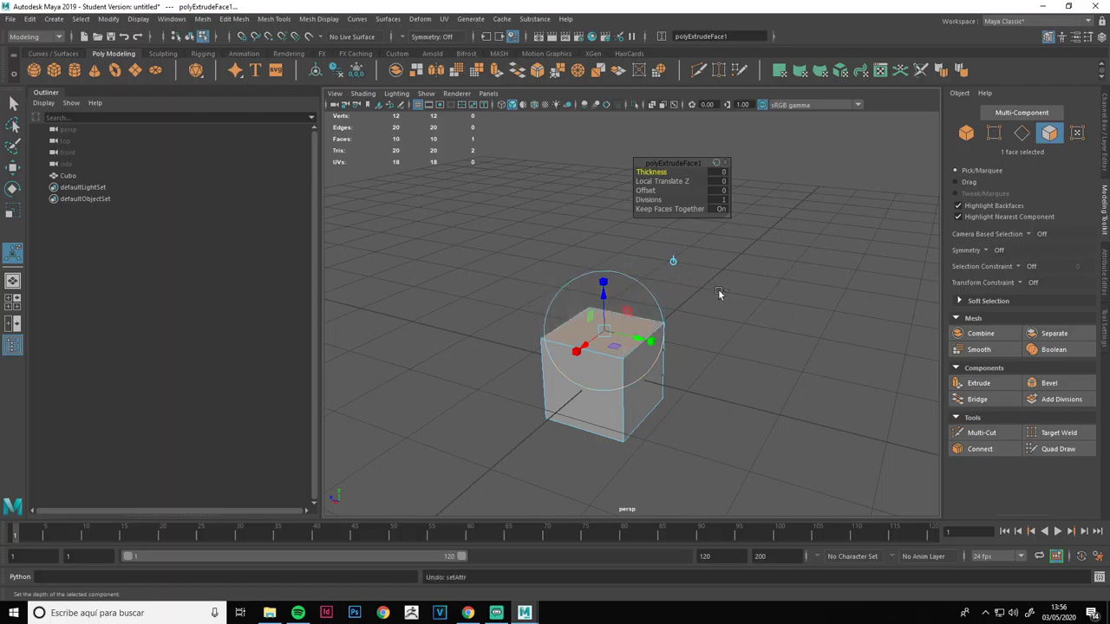
# Set the top extrusion's thickness to about 0.81 and its offset to about 0.165, and leave the extrude manipulator.
pyautogui.keyDown('alt'); pyautogui.moveTo(699, 256); pyautogui.dragTo(720, 426); pyautogui.keyUp('alt')
pyautogui.moveTo(534, 442); pyautogui.dragTo(901, 322, button='middle')
pyautogui.scroll(2, 818, 267)
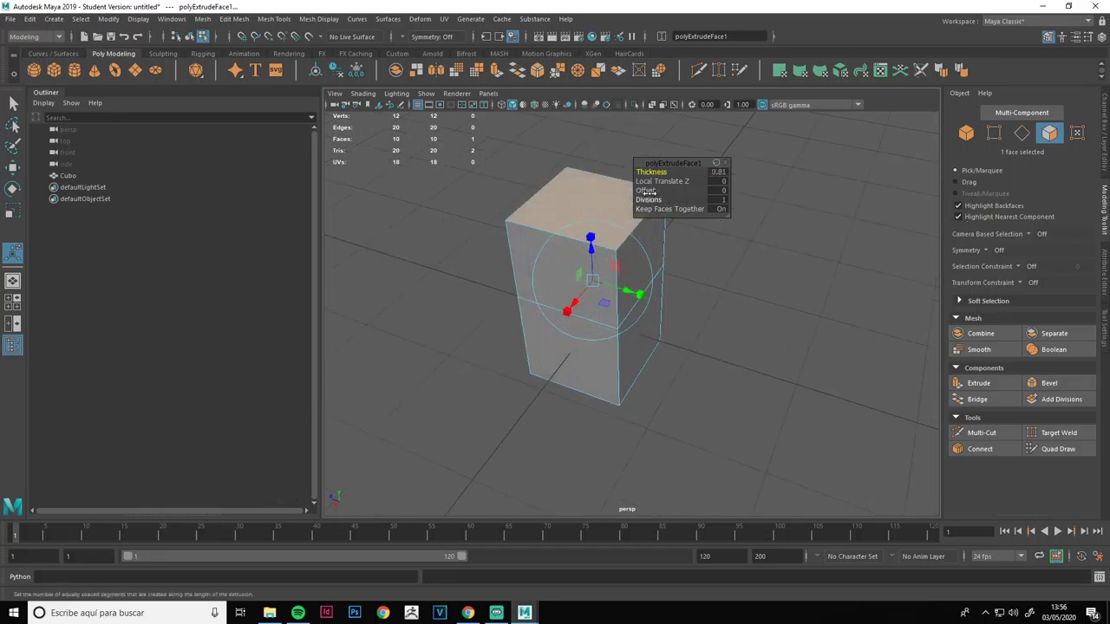
pyautogui.moveTo(713, 359); pyautogui.dragTo(444, 404, button='middle')
pyautogui.moveTo(770, 316); pyautogui.dragTo(712, 305, button='middle')
pyautogui.keyDown('alt'); pyautogui.moveTo(718, 358); pyautogui.dragTo(738, 343); pyautogui.keyUp('alt')
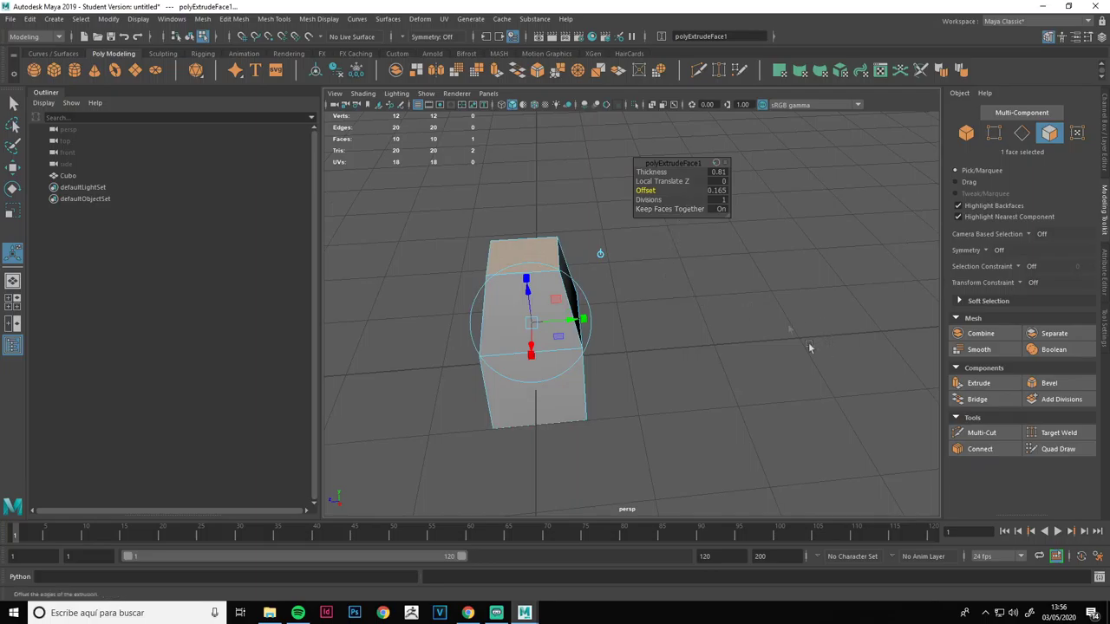
pyautogui.keyDown('alt'); pyautogui.moveTo(715, 345); pyautogui.dragTo(693, 339); pyautogui.keyUp('alt')
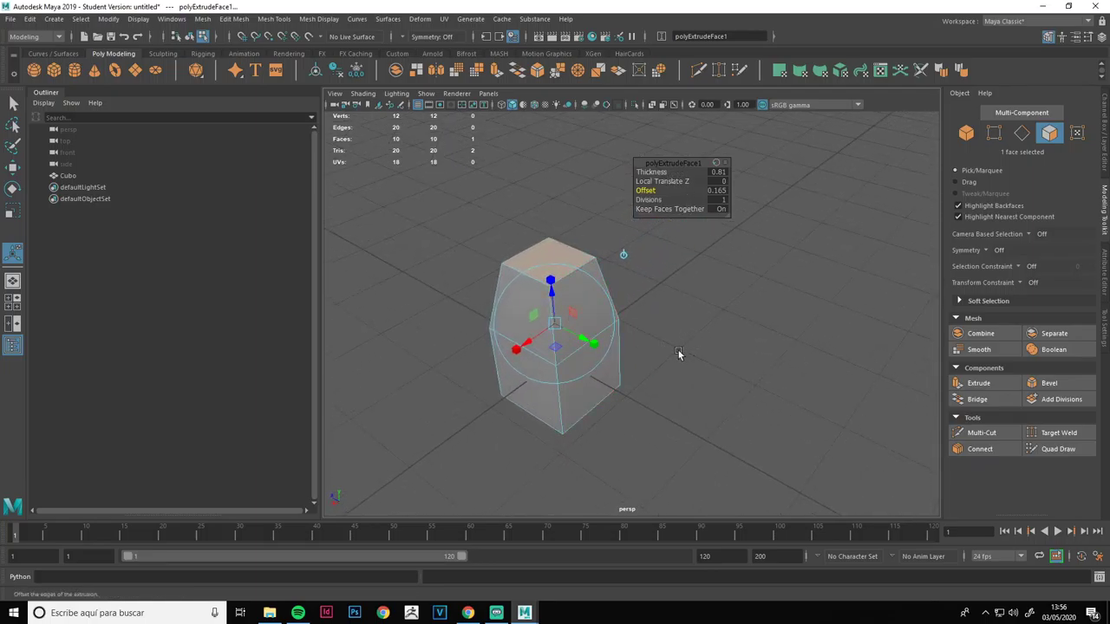
pyautogui.press('q')
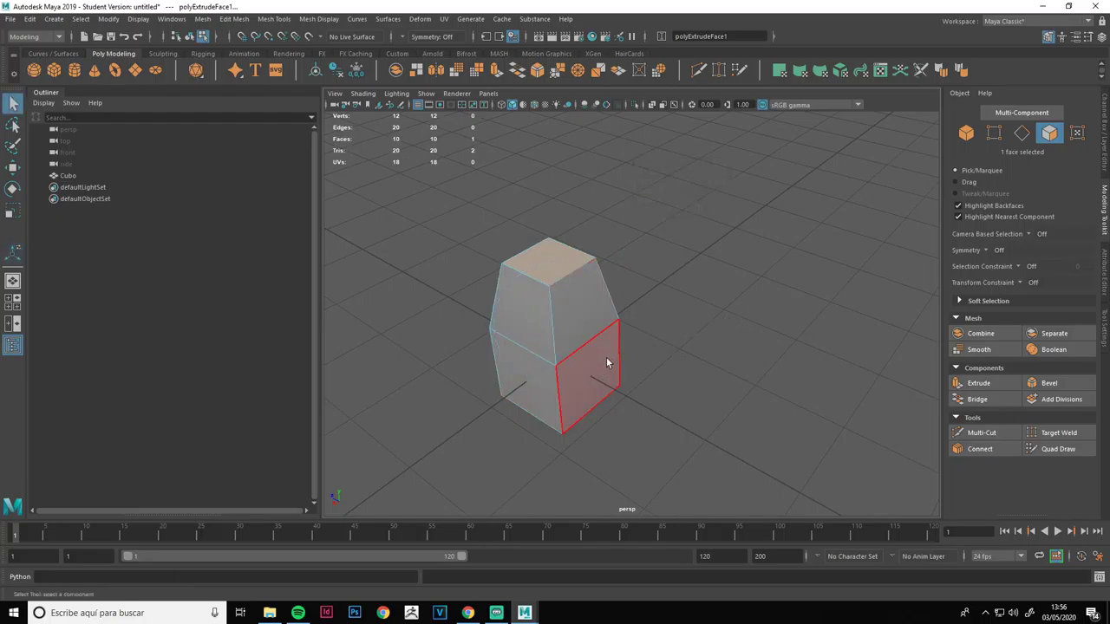
# Select the two stacked faces on one side of the block and extrude them outward together by about 0.947.
pyautogui.keyDown('alt'); pyautogui.moveTo(606, 358); pyautogui.dragTo(644, 339, button='middle'); pyautogui.keyUp('alt')
pyautogui.click(640, 332)
pyautogui.keyDown('shift'); pyautogui.click(628, 288); pyautogui.keyUp('shift')
pyautogui.keyDown('alt'); pyautogui.moveTo(727, 287); pyautogui.dragTo(723, 280, button='middle'); pyautogui.keyUp('alt')
pyautogui.keyDown('alt'); pyautogui.moveTo(724, 282); pyautogui.dragTo(659, 300); pyautogui.keyUp('alt')
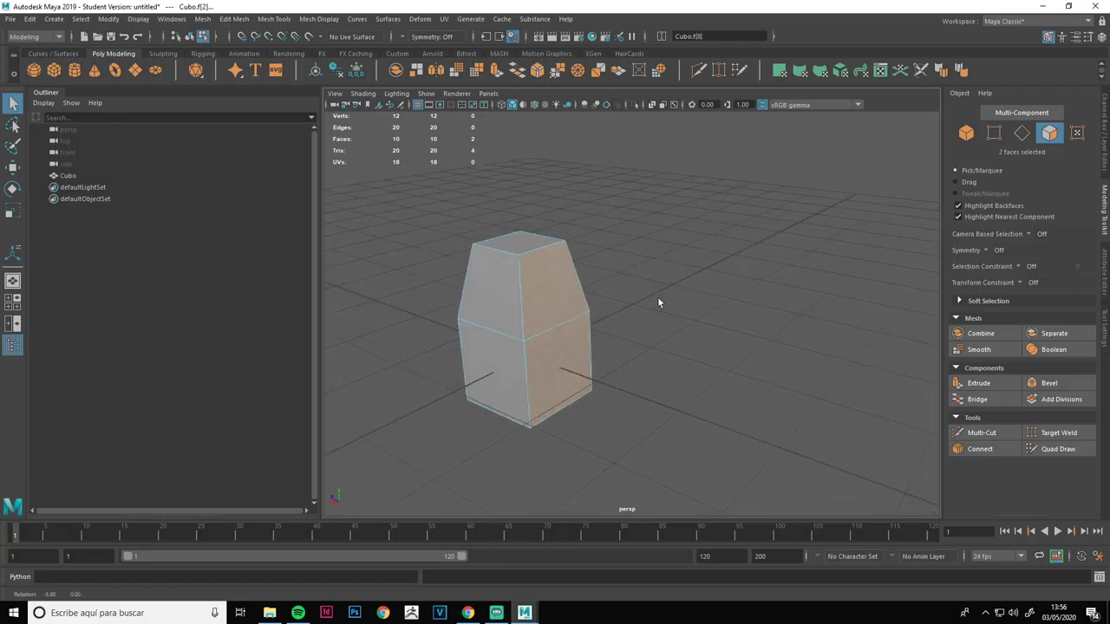
pyautogui.click(1010, 387)
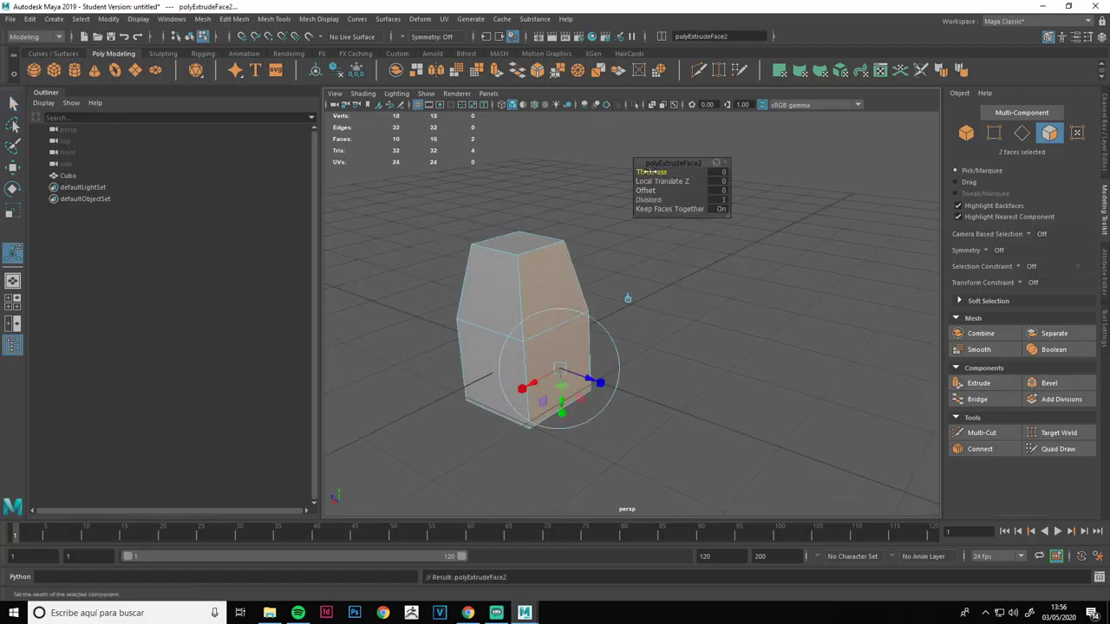
pyautogui.moveTo(579, 402); pyautogui.dragTo(697, 228)
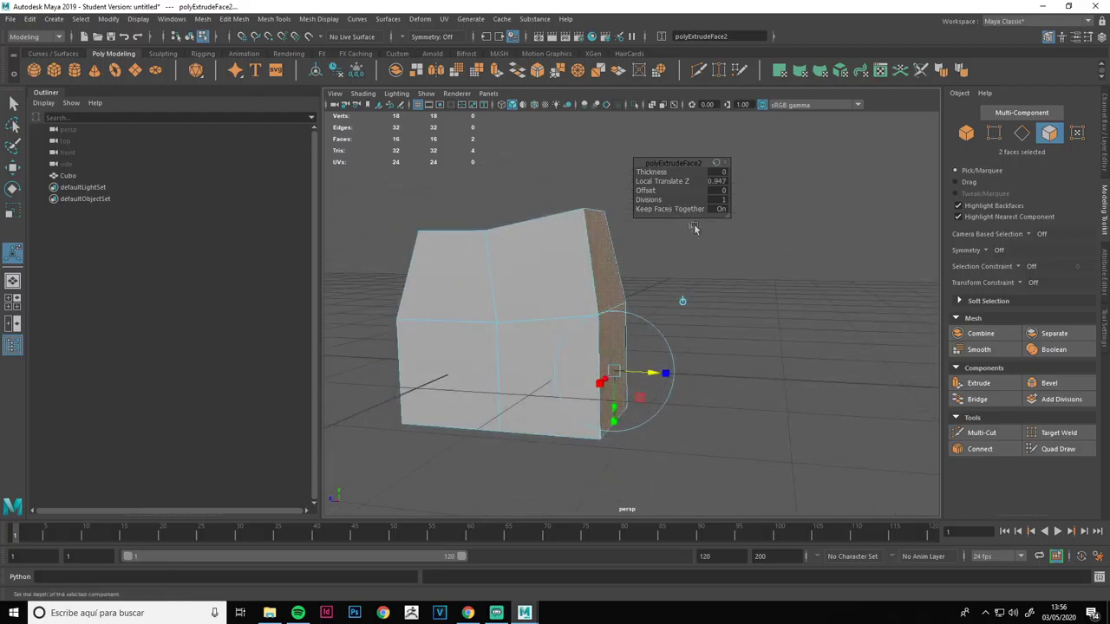
# Turn off Keep Faces Together, lengthen the extrusion to about 4.274 along local Z, and return to object selection.
pyautogui.moveTo(801, 306); pyautogui.dragTo(450, 355, button='middle')
pyautogui.moveTo(665, 375); pyautogui.dragTo(1045, 347)
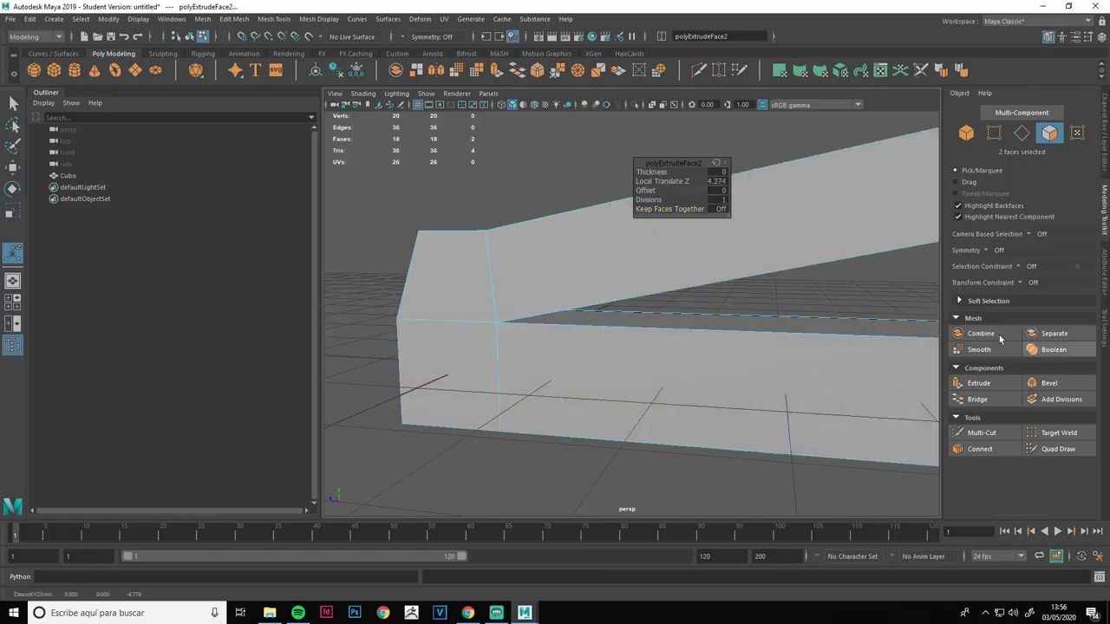
pyautogui.scroll(-6, 645, 315)
pyautogui.keyDown('alt'); pyautogui.moveTo(644, 314); pyautogui.dragTo(399, 315); pyautogui.keyUp('alt')
pyautogui.moveTo(674, 275); pyautogui.dragTo(731, 268, button='right')
pyautogui.keyDown('alt'); pyautogui.moveTo(779, 360); pyautogui.dragTo(685, 424); pyautogui.keyUp('alt')
pyautogui.click(685, 424)
pyautogui.keyDown('alt'); pyautogui.moveTo(591, 402); pyautogui.dragTo(682, 330); pyautogui.keyUp('alt')
pyautogui.click(682, 330)
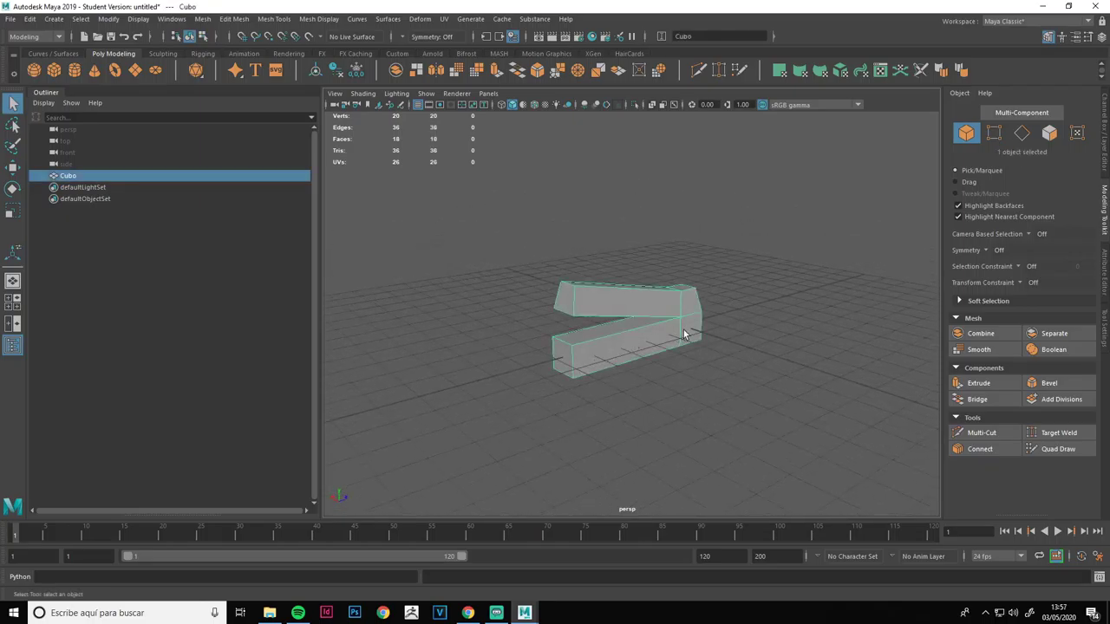
# Switch to edge selection and bevel the two stacked vertical corner edges at the joined end of the shape.
pyautogui.moveTo(639, 281); pyautogui.dragTo(708, 268, button='right')
pyautogui.moveTo(599, 249); pyautogui.dragTo(716, 227, button='right')
pyautogui.keyDown('alt'); pyautogui.moveTo(717, 226); pyautogui.dragTo(619, 301); pyautogui.keyUp('alt')
pyautogui.moveTo(618, 301); pyautogui.dragTo(620, 265, button='right')
pyautogui.click(602, 372)
pyautogui.keyDown('shift'); pyautogui.click(583, 338); pyautogui.keyUp('shift')
pyautogui.keyDown('alt'); pyautogui.moveTo(582, 339); pyautogui.dragTo(669, 333); pyautogui.keyUp('alt')
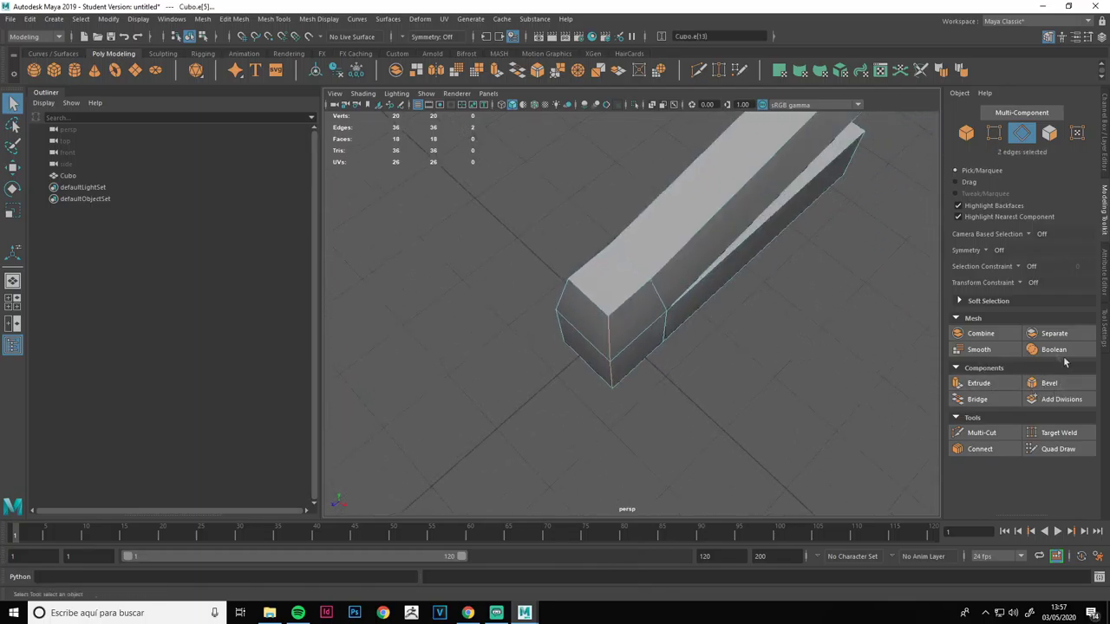
pyautogui.click(1043, 382)
pyautogui.keyDown('alt'); pyautogui.moveTo(760, 339); pyautogui.dragTo(563, 358); pyautogui.keyUp('alt')
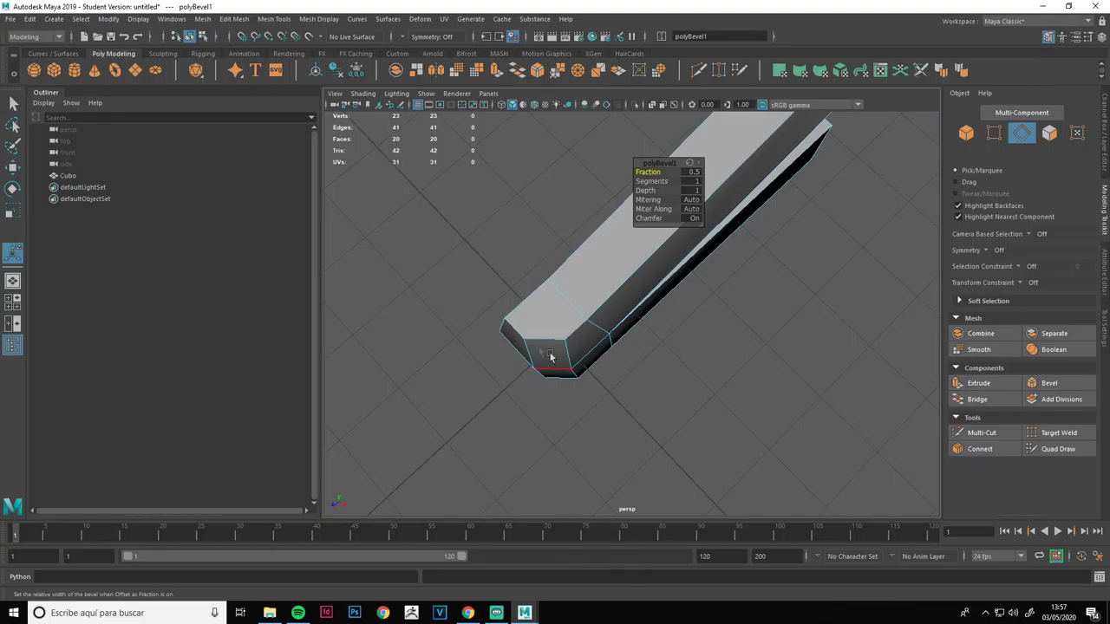
pyautogui.keyDown('alt'); pyautogui.moveTo(643, 349); pyautogui.dragTo(741, 372); pyautogui.keyUp('alt')
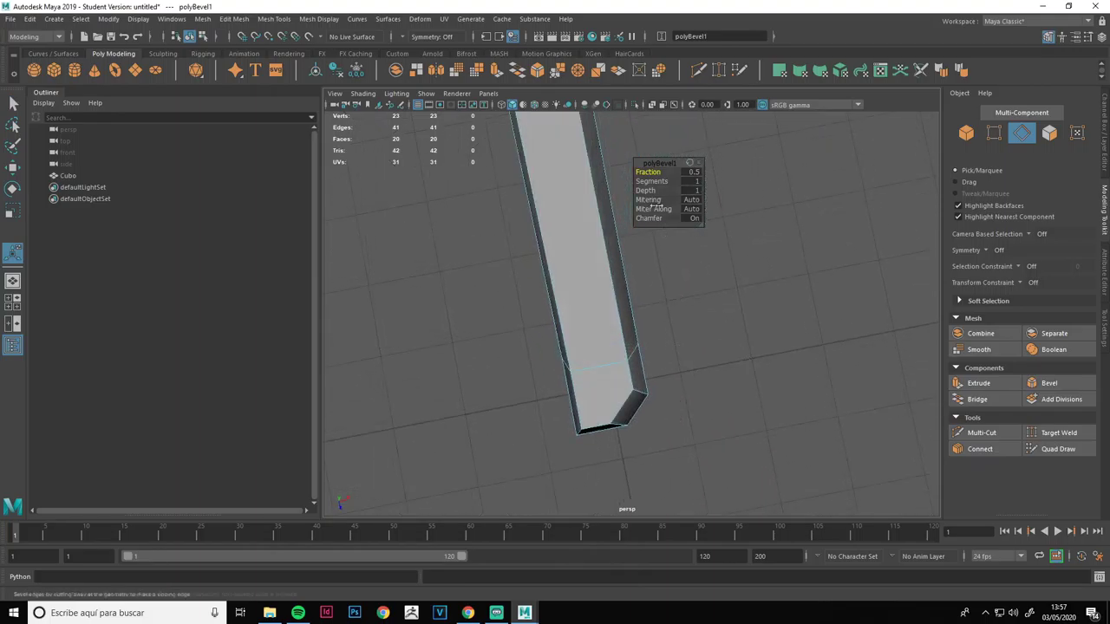
# Adjust the corner bevel's fraction, then return to object mode with nothing selected.
pyautogui.moveTo(648, 171); pyautogui.dragTo(663, 413)
pyautogui.keyDown('alt'); pyautogui.moveTo(726, 381); pyautogui.dragTo(621, 336); pyautogui.keyUp('alt')
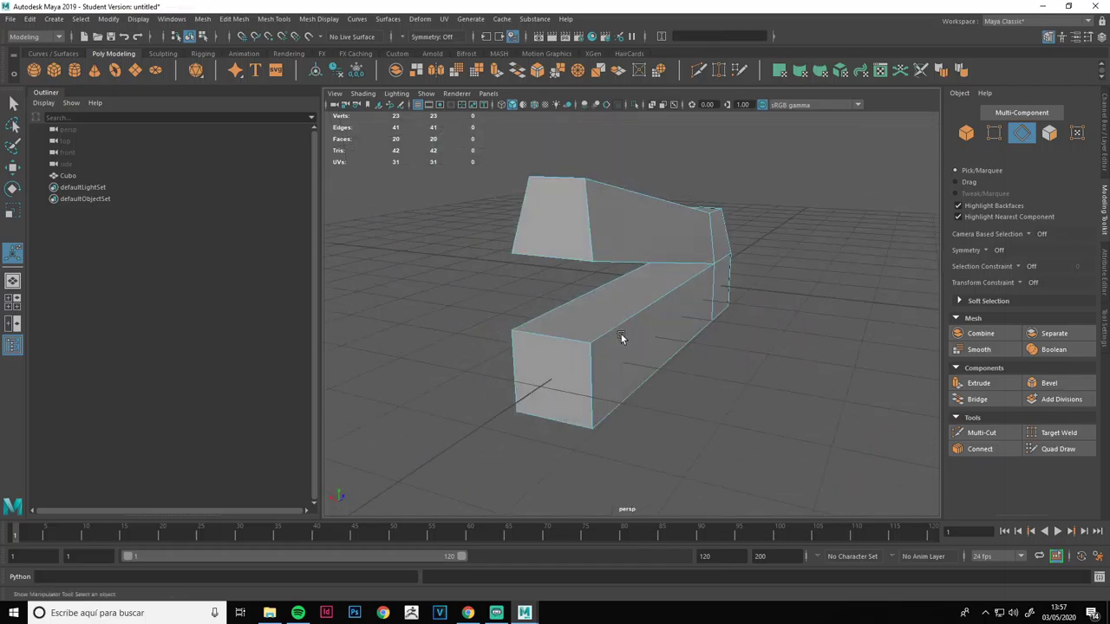
pyautogui.moveTo(617, 327); pyautogui.dragTo(672, 279, button='right')
pyautogui.click(758, 427)
pyautogui.scroll(-5, 666, 372)
pyautogui.keyDown('alt'); pyautogui.moveTo(666, 372); pyautogui.dragTo(701, 357); pyautogui.keyUp('alt')
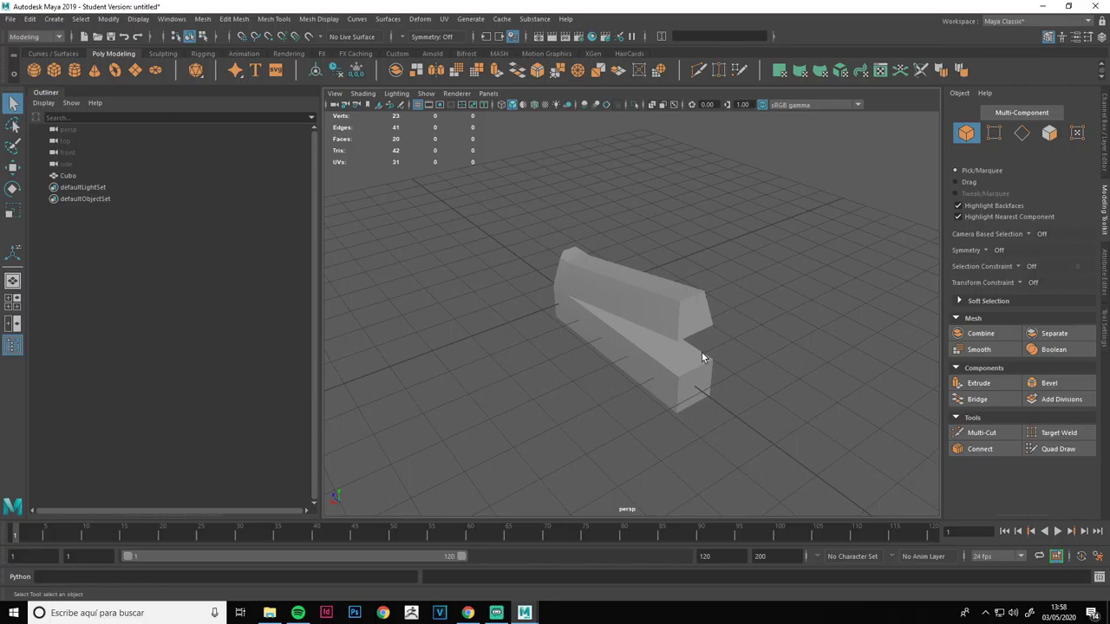
# Duplicate the two-pronged shape and move the copy along X to about -3.40.
pyautogui.click(697, 324)
pyautogui.scroll(5, 697, 328)
pyautogui.keyDown('alt'); pyautogui.moveTo(696, 327); pyautogui.dragTo(459, 317); pyautogui.keyUp('alt')
pyautogui.press('w')
pyautogui.scroll(-3, 563, 341)
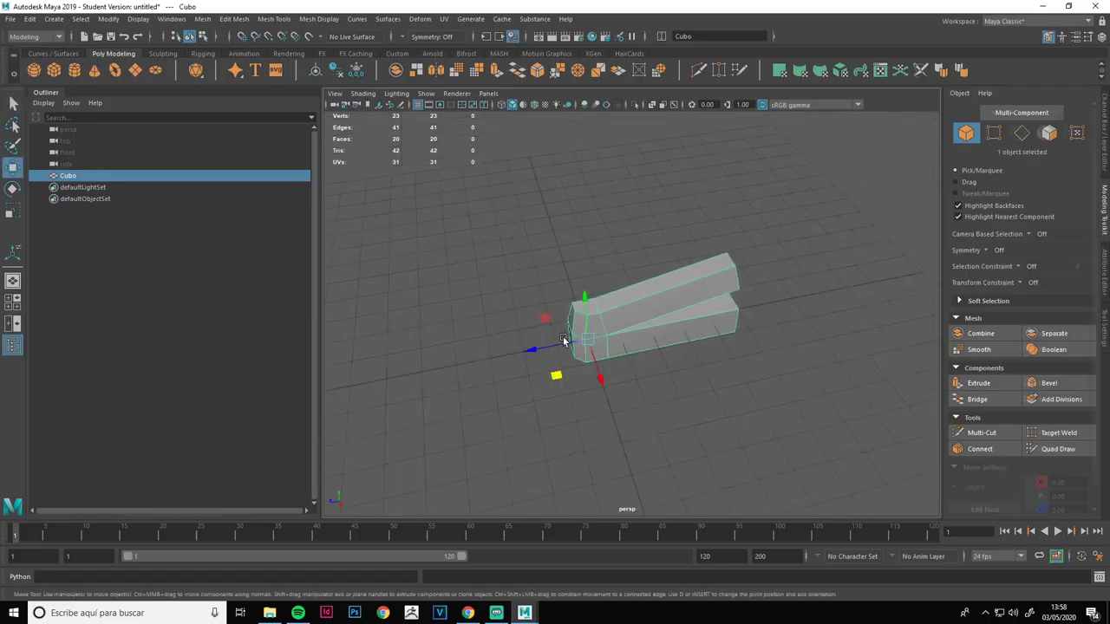
pyautogui.keyDown('alt'); pyautogui.moveTo(563, 340); pyautogui.dragTo(692, 371); pyautogui.keyUp('alt')
pyautogui.hotkey('ctrl', 'd')
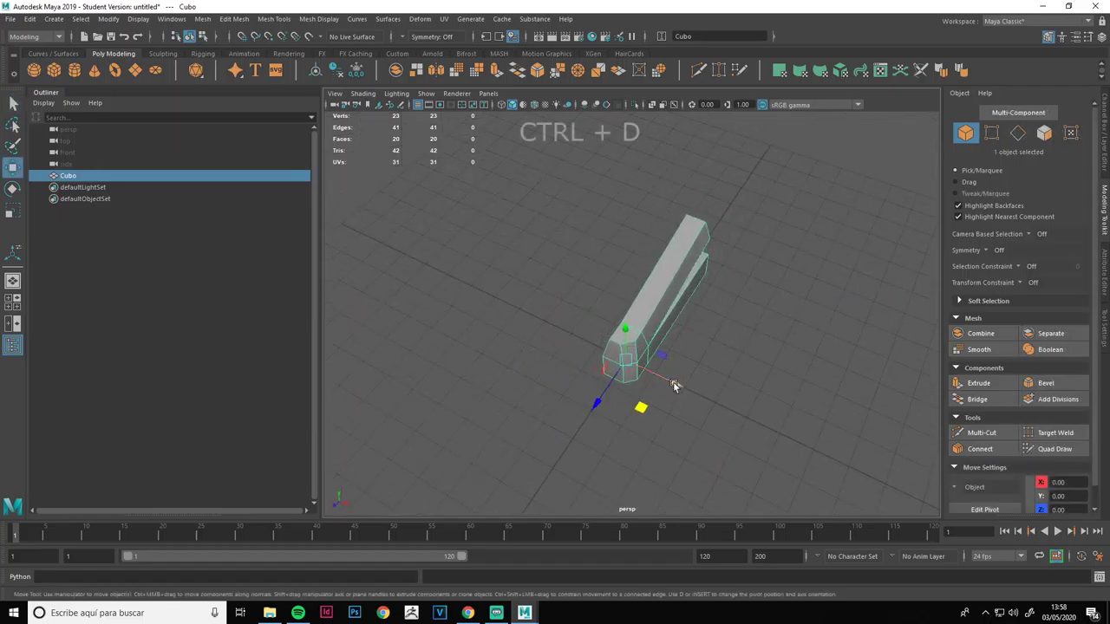
pyautogui.moveTo(673, 384); pyautogui.dragTo(572, 355)
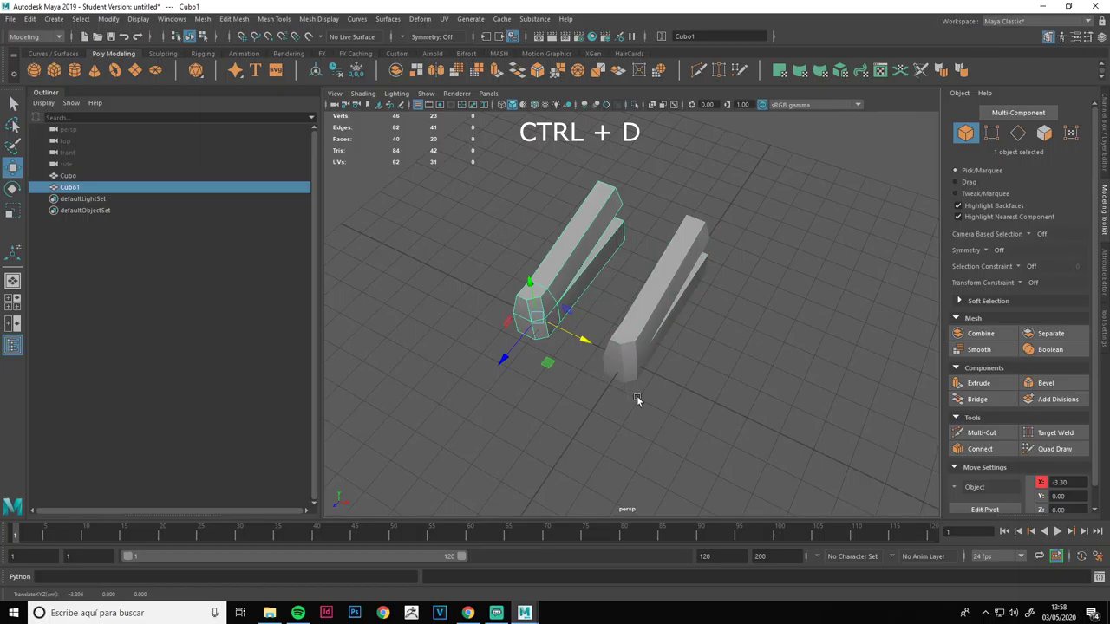
pyautogui.hotkey('ctrl', 'z')
pyautogui.moveTo(673, 384); pyautogui.dragTo(584, 342)
pyautogui.keyDown('alt'); pyautogui.moveTo(583, 342); pyautogui.dragTo(626, 401, button='middle'); pyautogui.keyUp('alt')
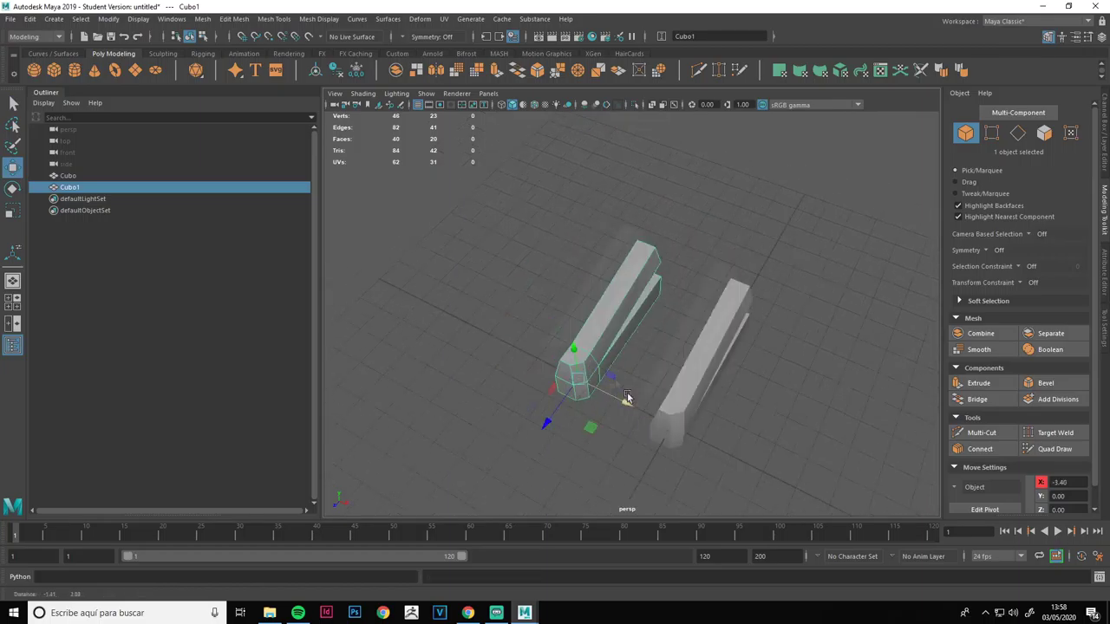
# Examine the duplicate from several sides in smooth preview, and switch the preview back off.
pyautogui.keyDown('alt'); pyautogui.moveTo(626, 400); pyautogui.dragTo(438, 369); pyautogui.keyUp('alt')
pyautogui.keyDown('alt'); pyautogui.moveTo(685, 373); pyautogui.dragTo(611, 370); pyautogui.keyUp('alt')
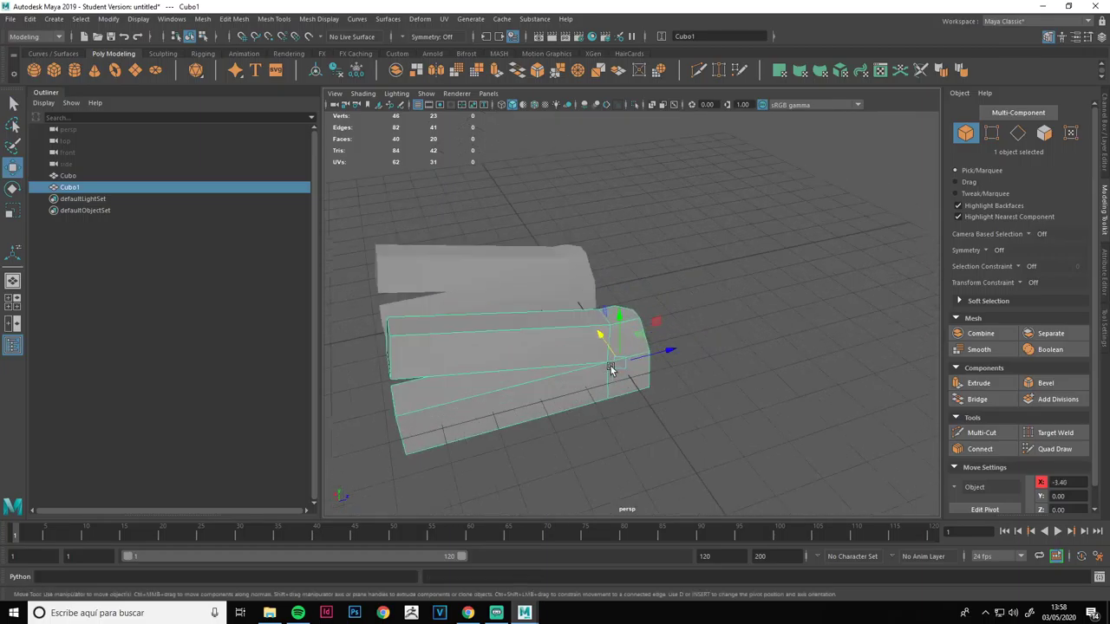
pyautogui.press('3')
pyautogui.keyDown('alt'); pyautogui.moveTo(728, 397); pyautogui.dragTo(448, 395); pyautogui.keyUp('alt')
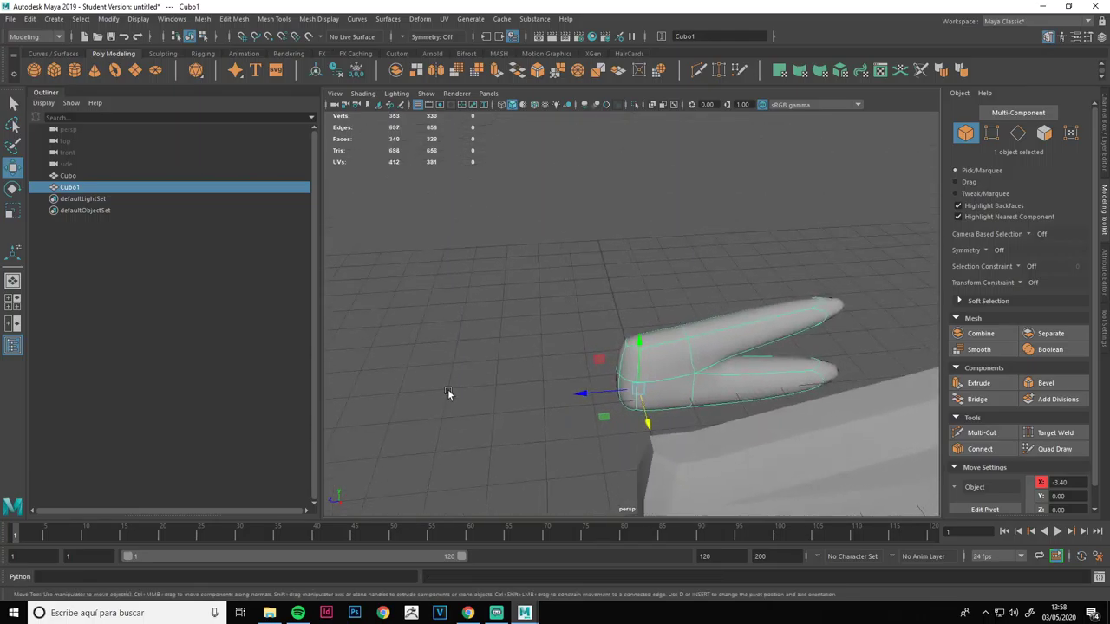
pyautogui.keyDown('alt'); pyautogui.moveTo(448, 394); pyautogui.dragTo(693, 382); pyautogui.keyUp('alt')
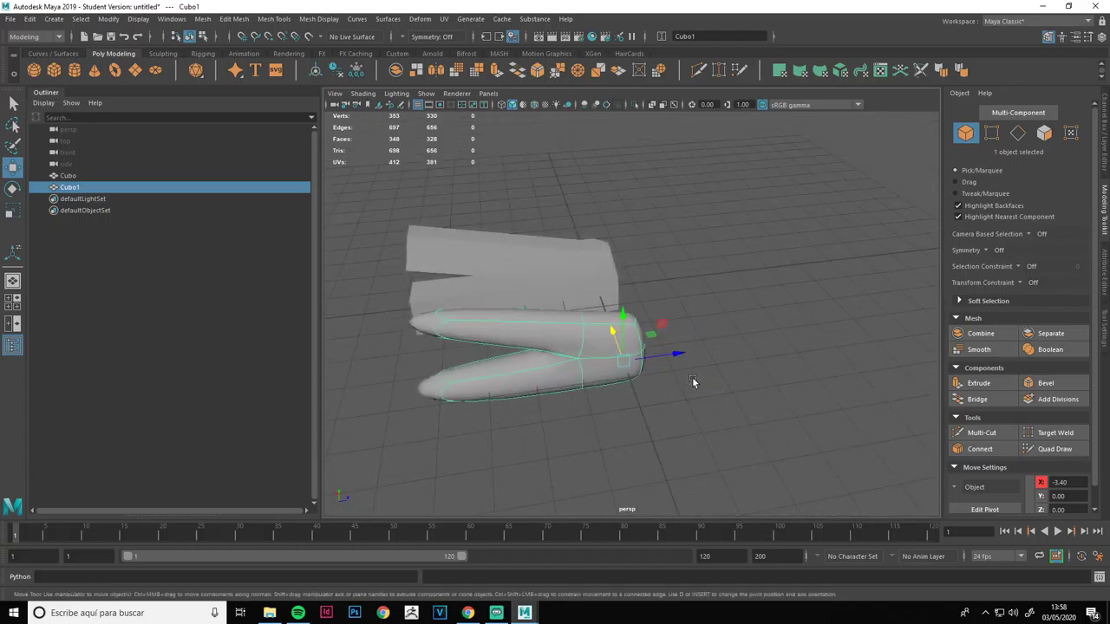
pyautogui.press('1')
# Switch to edge selection, select all edges of the duplicate and bevel them.
pyautogui.keyDown('alt'); pyautogui.moveTo(688, 367); pyautogui.dragTo(755, 217); pyautogui.keyUp('alt')
pyautogui.moveTo(756, 218); pyautogui.dragTo(746, 193, button='right')
pyautogui.moveTo(726, 127); pyautogui.dragTo(535, 474)
pyautogui.keyDown('alt'); pyautogui.moveTo(535, 473); pyautogui.dragTo(669, 344); pyautogui.keyUp('alt')
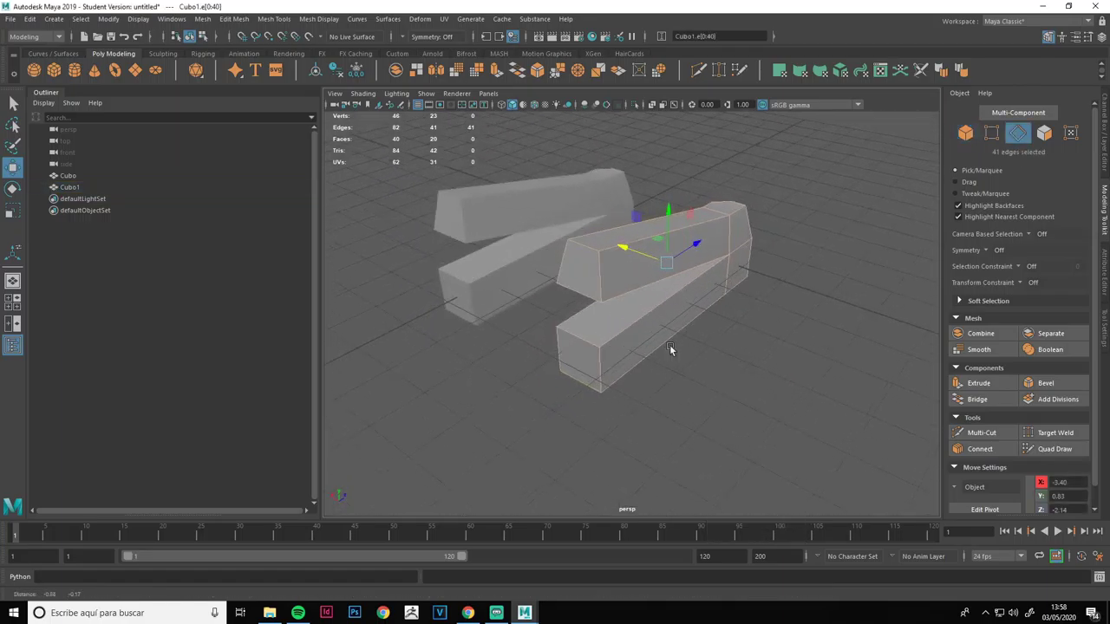
pyautogui.scroll(5, 670, 344)
pyautogui.click(1046, 383)
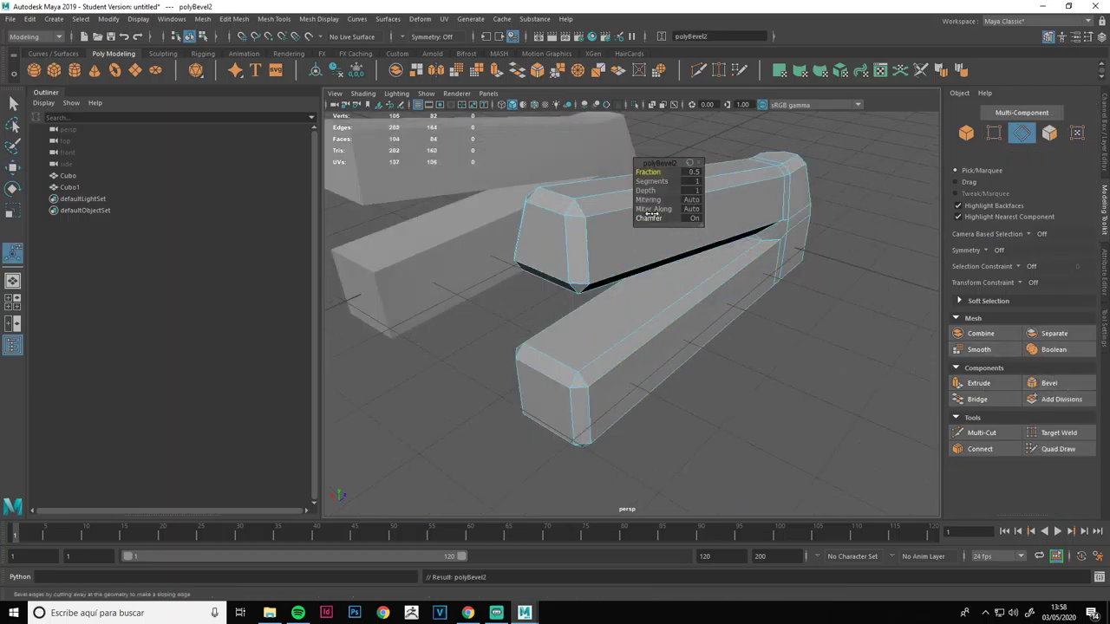
# Turn off the bevel's Chamfer option, enable smooth preview and lower the fraction to about 0.056.
pyautogui.keyDown('alt'); pyautogui.moveTo(614, 347); pyautogui.dragTo(543, 354); pyautogui.keyUp('alt')
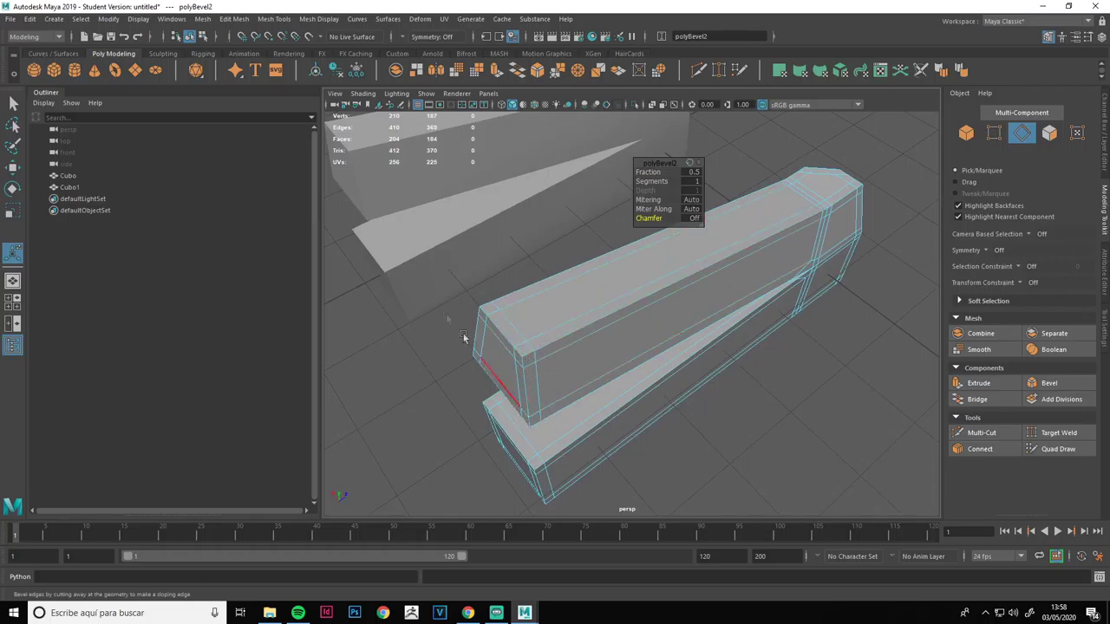
pyautogui.keyDown('alt'); pyautogui.moveTo(744, 417); pyautogui.dragTo(702, 384); pyautogui.keyUp('alt')
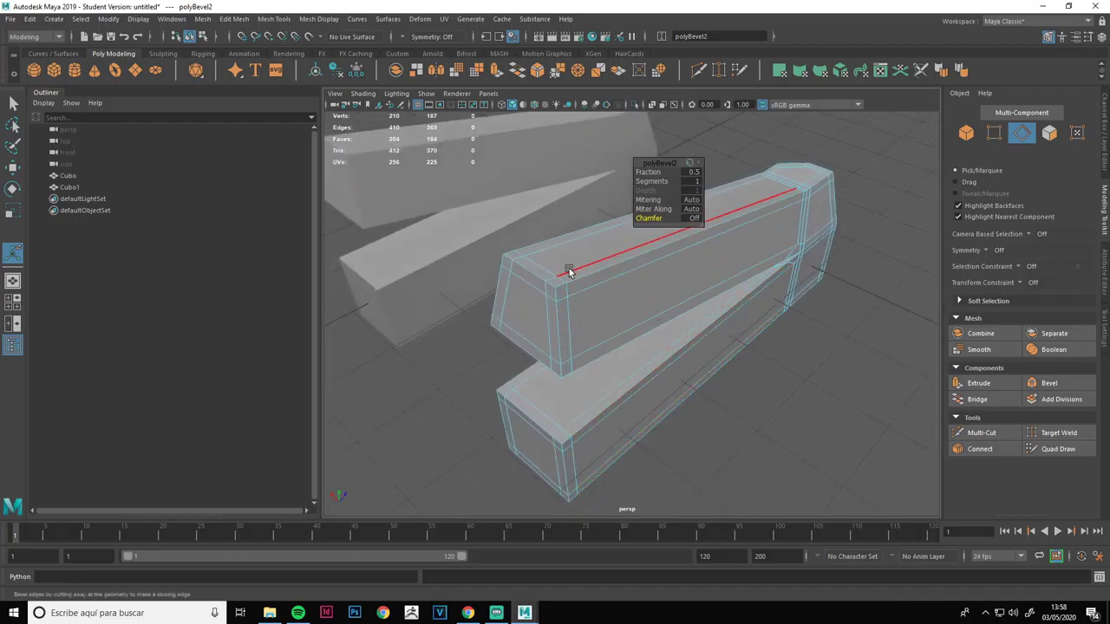
pyautogui.press('3')
pyautogui.click(647, 171)
pyautogui.moveTo(648, 172); pyautogui.dragTo(414, 203, button='middle')
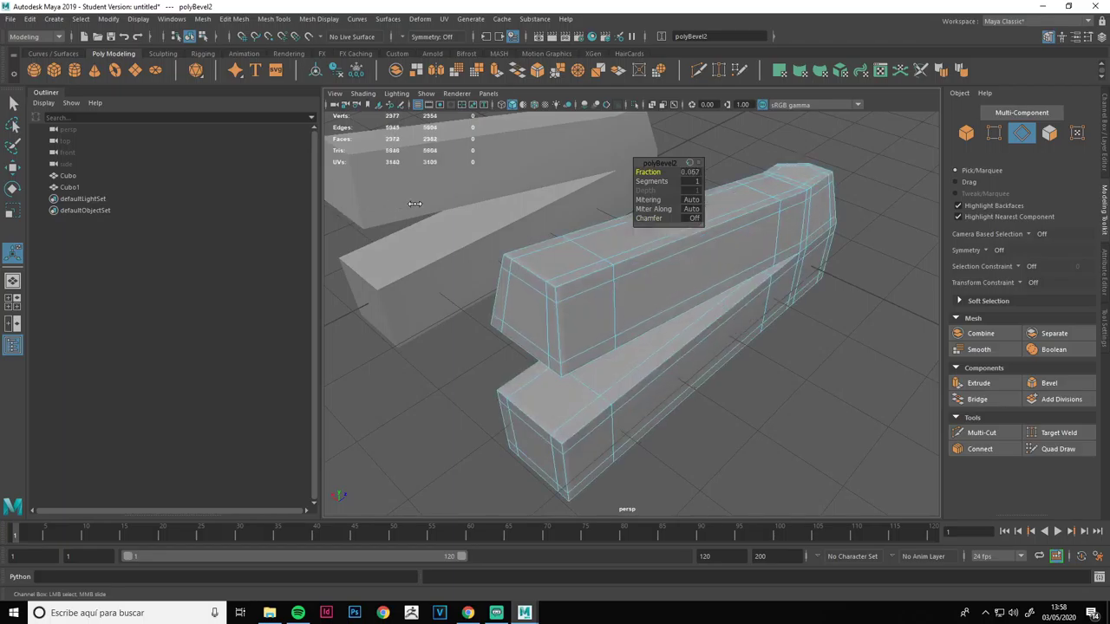
# Compare the duplicate with smooth preview off and on, and raise the bevel fraction to about 0.848 in between.
pyautogui.press('1')
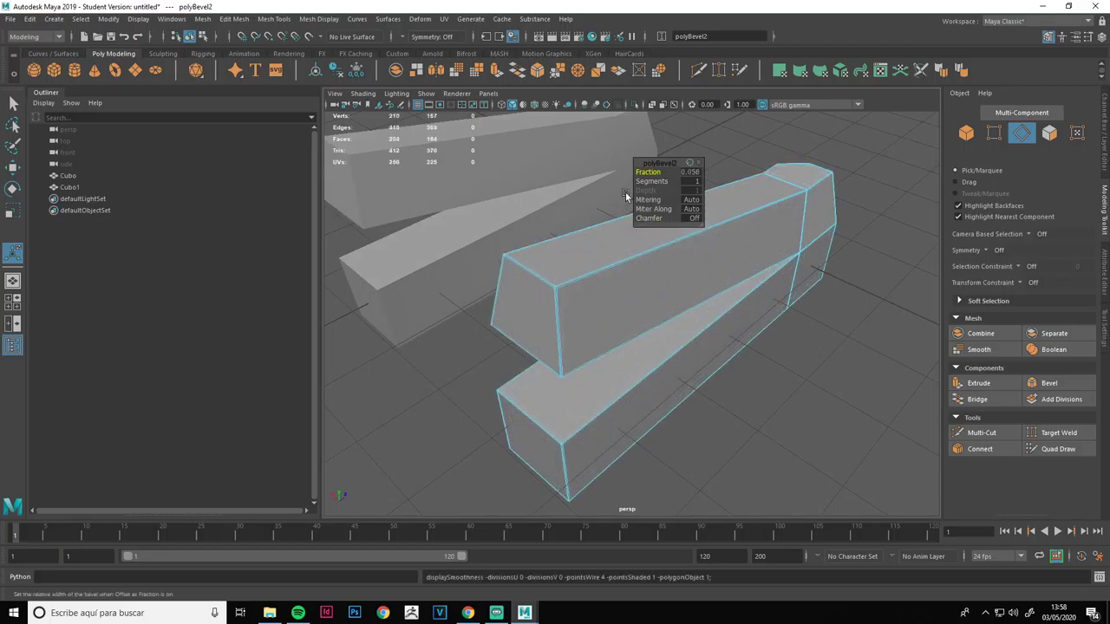
pyautogui.press('3')
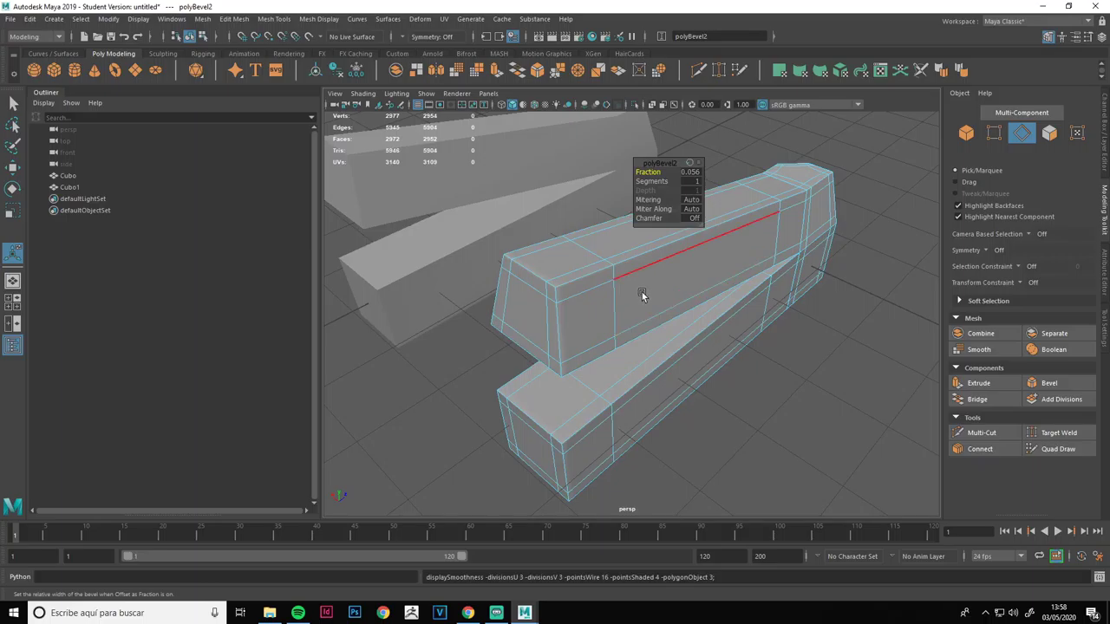
pyautogui.press('1')
pyautogui.moveTo(655, 174); pyautogui.dragTo(1106, 159, button='middle')
pyautogui.press('3')
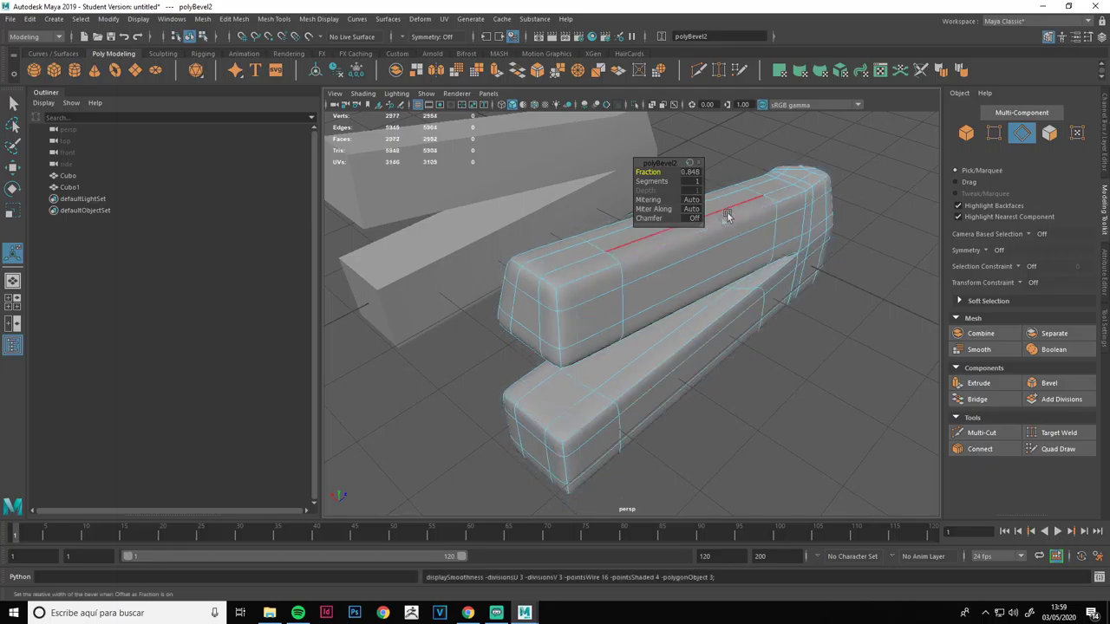
# Lower the bevel fraction to sharpen the smoothed edges, and return to object mode with nothing selected.
pyautogui.moveTo(648, 172); pyautogui.dragTo(292, 199, button='middle')
pyautogui.moveTo(573, 294); pyautogui.dragTo(625, 279, button='right')
pyautogui.press('q')
pyautogui.click(783, 416)
pyautogui.scroll(-5, 681, 373)
pyautogui.keyDown('alt'); pyautogui.moveTo(679, 374); pyautogui.dragTo(699, 328); pyautogui.keyUp('alt')
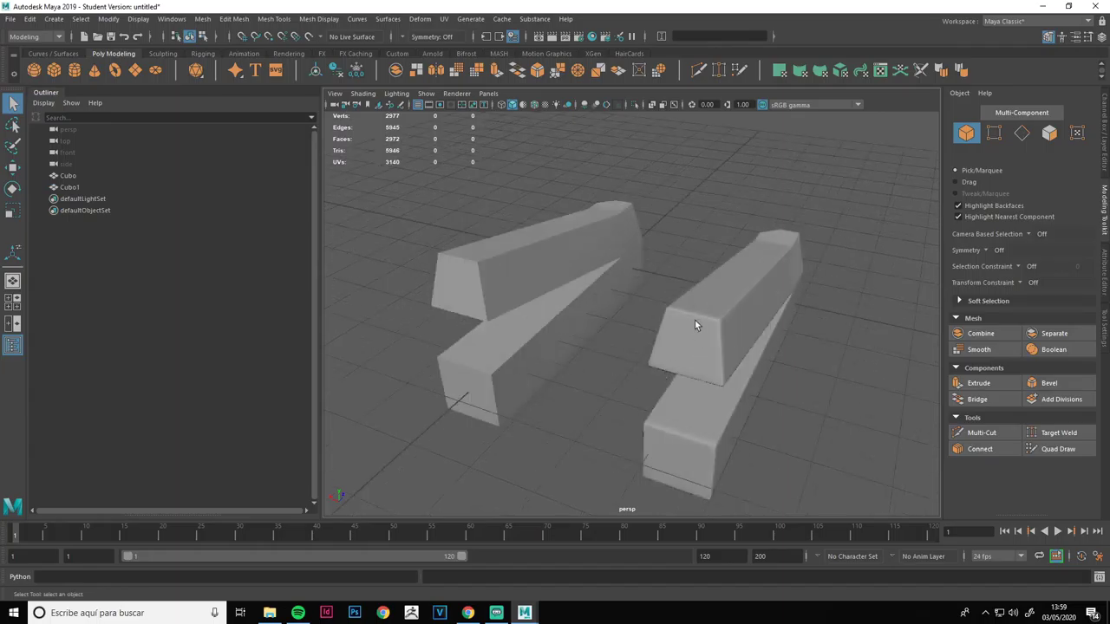
# Compare the original model and its bevelled duplicate by selecting each in turn to show its edges.
pyautogui.click(684, 358)
pyautogui.click(778, 381)
pyautogui.click(581, 274)
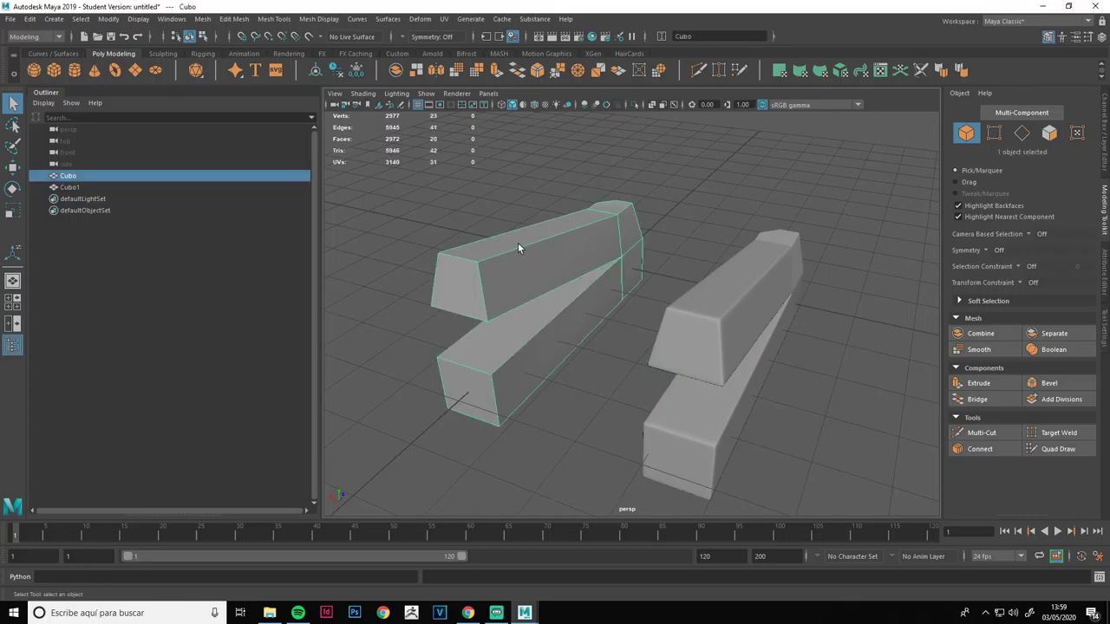
pyautogui.click(735, 275)
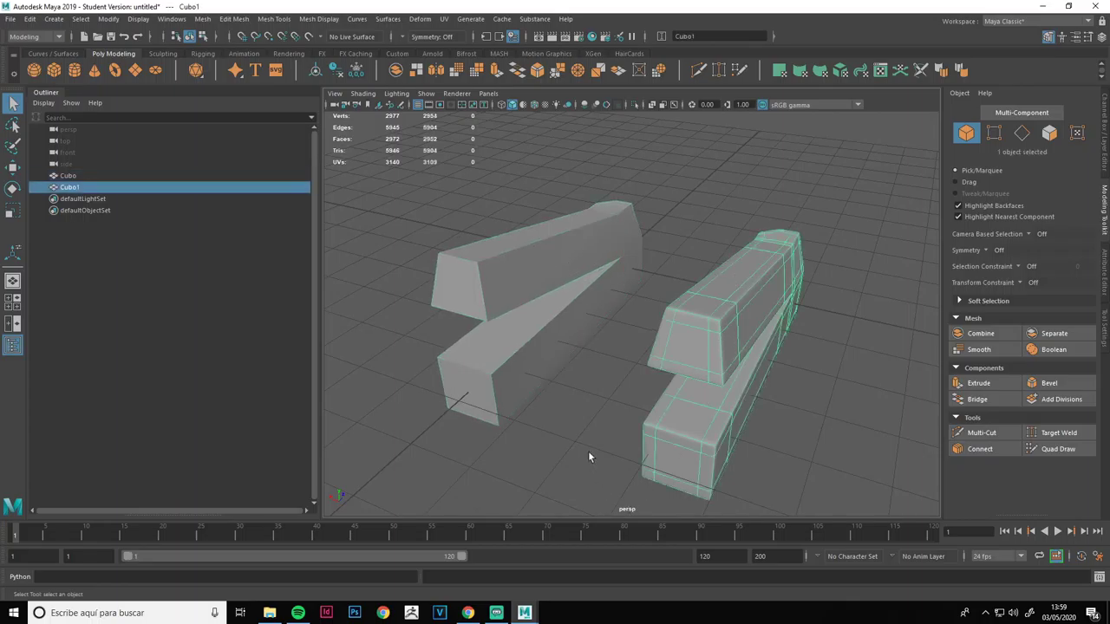
pyautogui.click(708, 319)
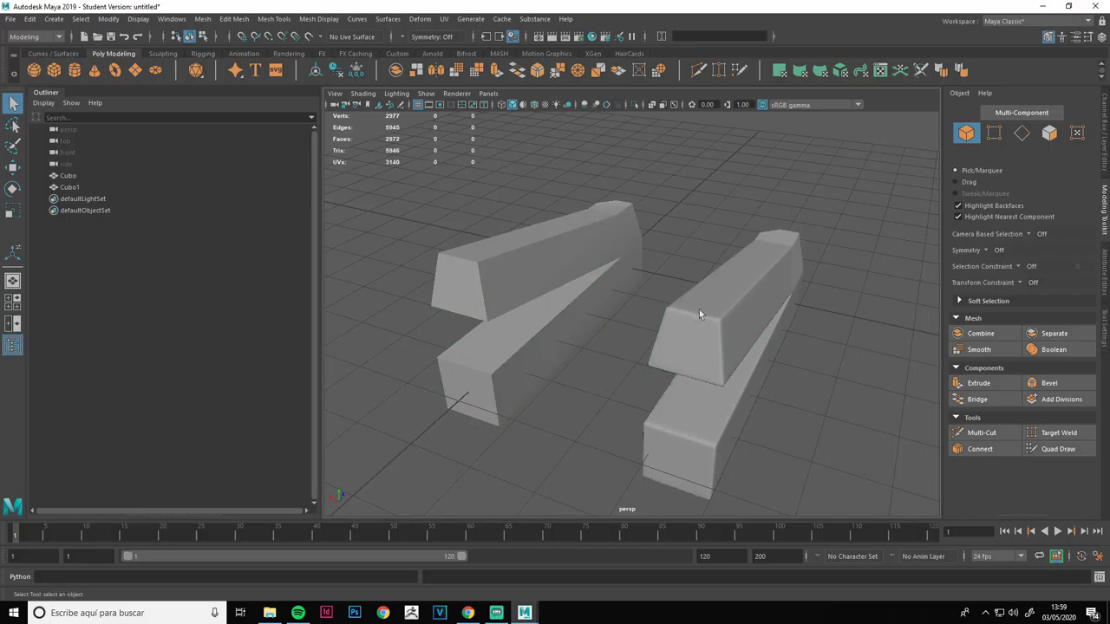
pyautogui.click(476, 288)
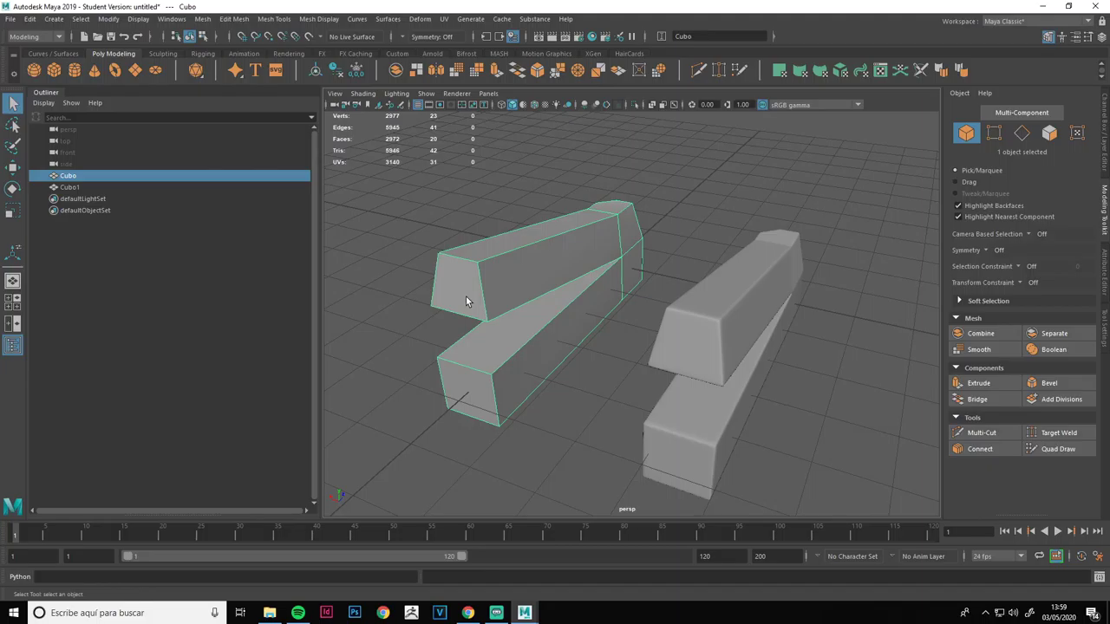
# Delete the bevelled duplicate, keeping only the original model.
pyautogui.keyDown('alt'); pyautogui.moveTo(568, 265); pyautogui.dragTo(525, 284); pyautogui.keyUp('alt')
pyautogui.click(560, 300)
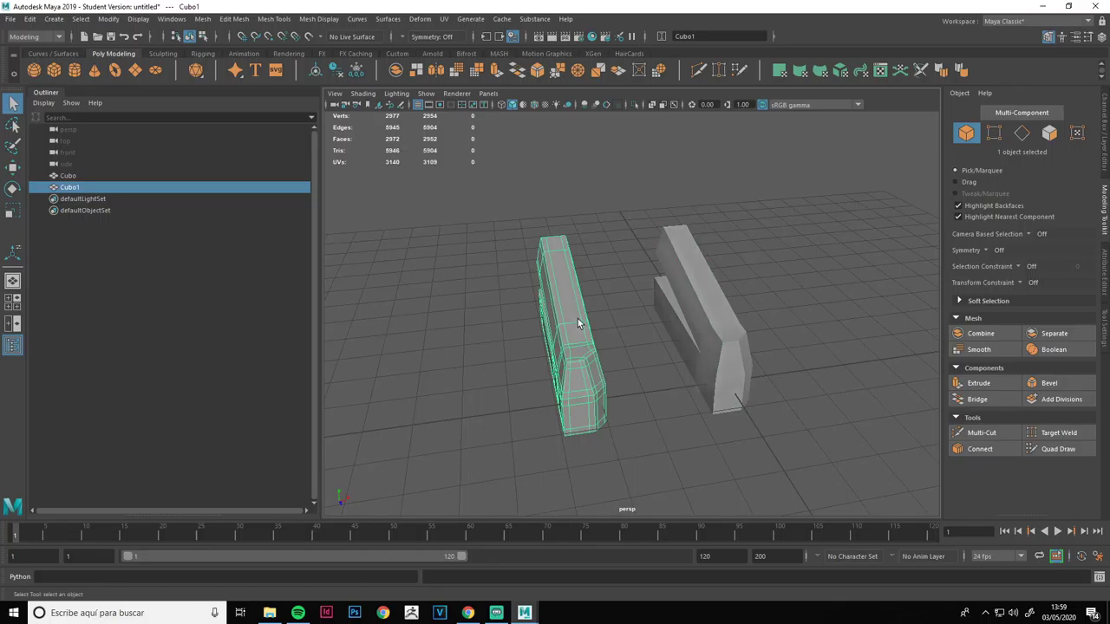
pyautogui.press('Delete')
# Switch the remaining model to face selection and delete the long side face of its upper arm.
pyautogui.keyDown('alt'); pyautogui.moveTo(557, 321); pyautogui.dragTo(682, 329); pyautogui.keyUp('alt')
pyautogui.keyDown('alt'); pyautogui.moveTo(682, 329); pyautogui.dragTo(716, 329, button='middle'); pyautogui.keyUp('alt')
pyautogui.scroll(4, 650, 325)
pyautogui.moveTo(651, 325)
pyautogui.keyDown('alt'); pyautogui.mouseDown()
pyautogui.moveTo(671, 318)
pyautogui.moveTo(630, 312)
pyautogui.moveTo(662, 331)
pyautogui.mouseUp(); pyautogui.keyUp('alt')
pyautogui.scroll(2, 639, 320)
pyautogui.click(630, 312)
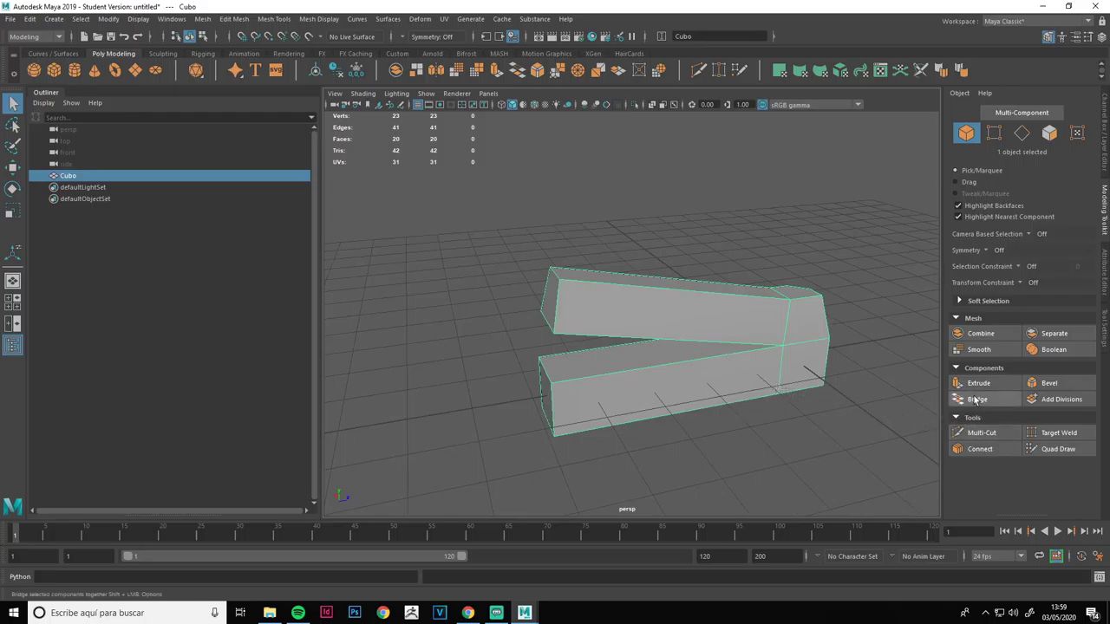
pyautogui.keyDown('alt'); pyautogui.moveTo(720, 331); pyautogui.dragTo(709, 287); pyautogui.keyUp('alt')
pyautogui.rightClick(723, 274)
pyautogui.click(724, 303)
pyautogui.click(717, 293)
pyautogui.press('Delete')
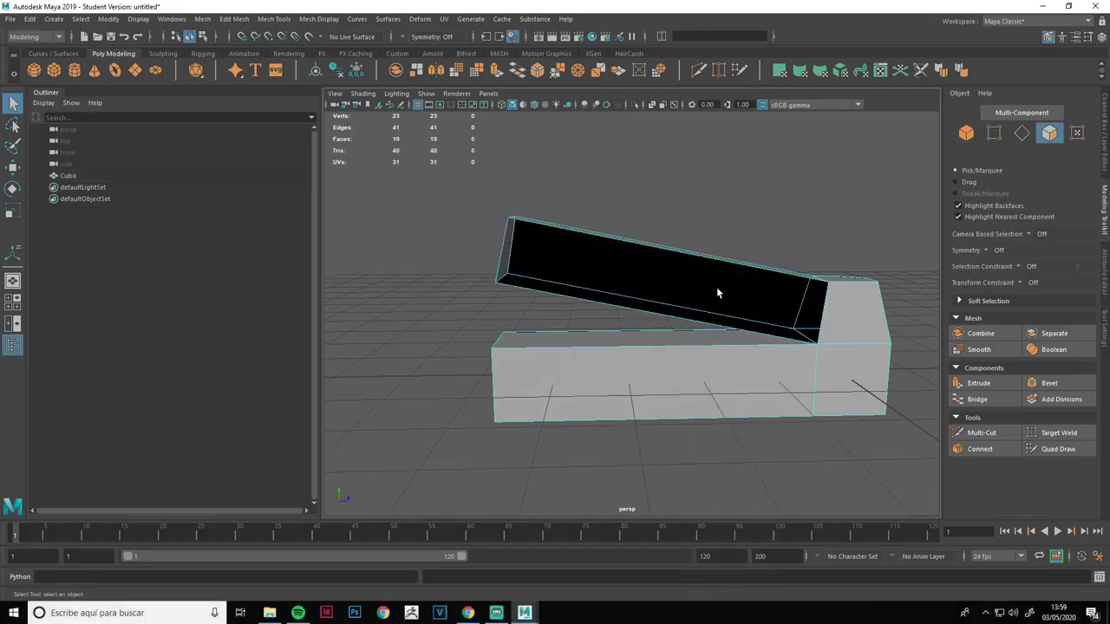
# Undo the face deletion on the upper arm and delete the same side face again.
pyautogui.keyDown('alt'); pyautogui.moveTo(708, 285); pyautogui.dragTo(598, 277); pyautogui.keyUp('alt')
pyautogui.click(607, 254)
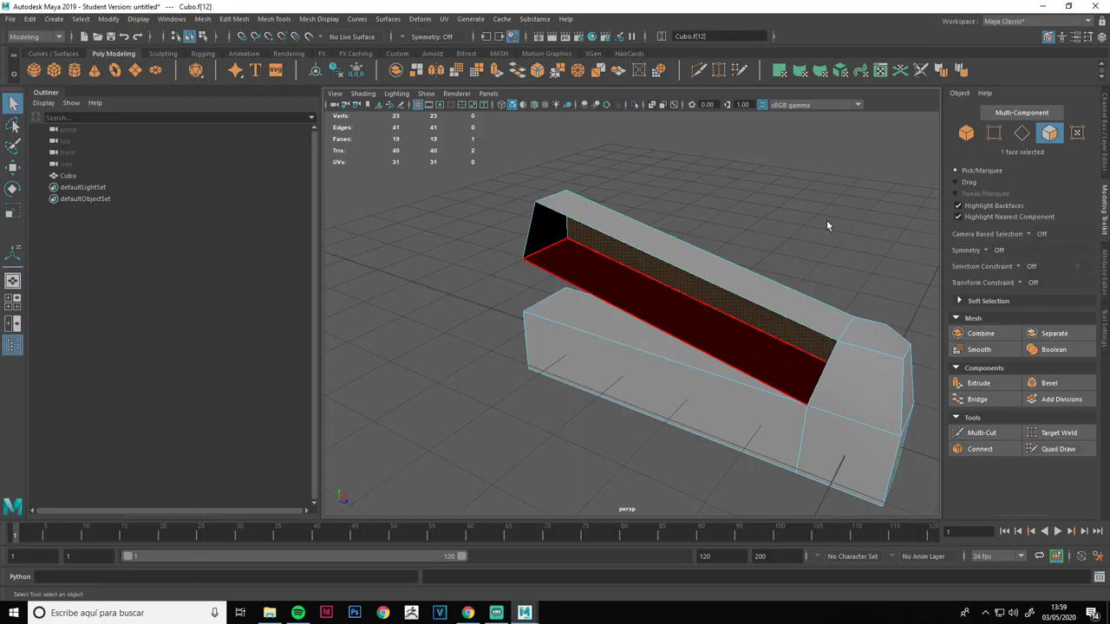
pyautogui.hotkey('ctrl', 'z')
pyautogui.hotkey('ctrl', 'z')
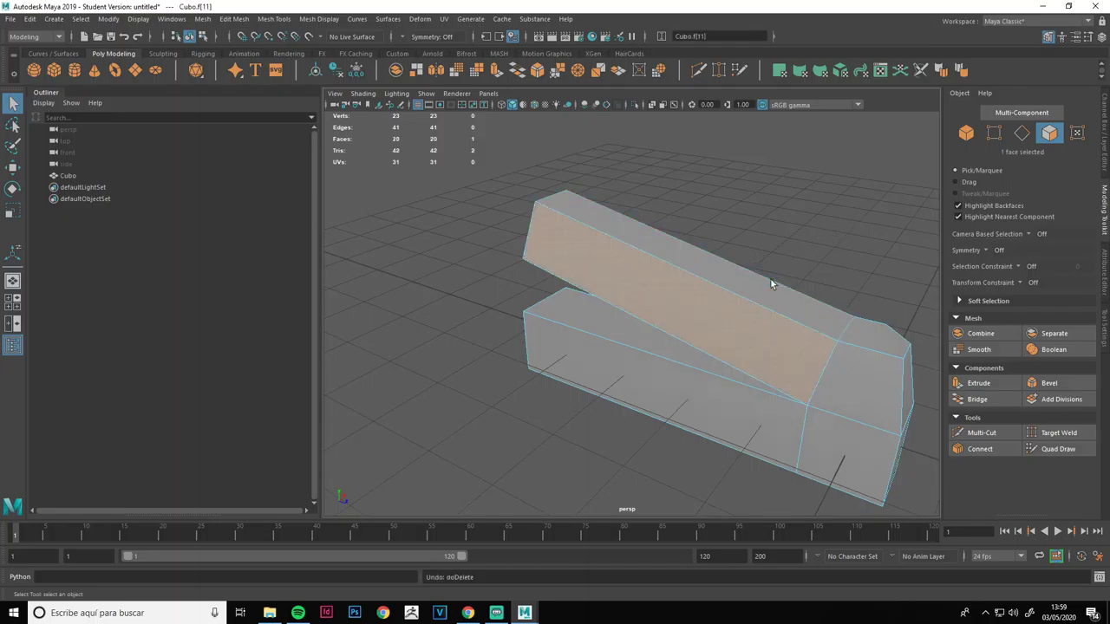
pyautogui.press('Delete')
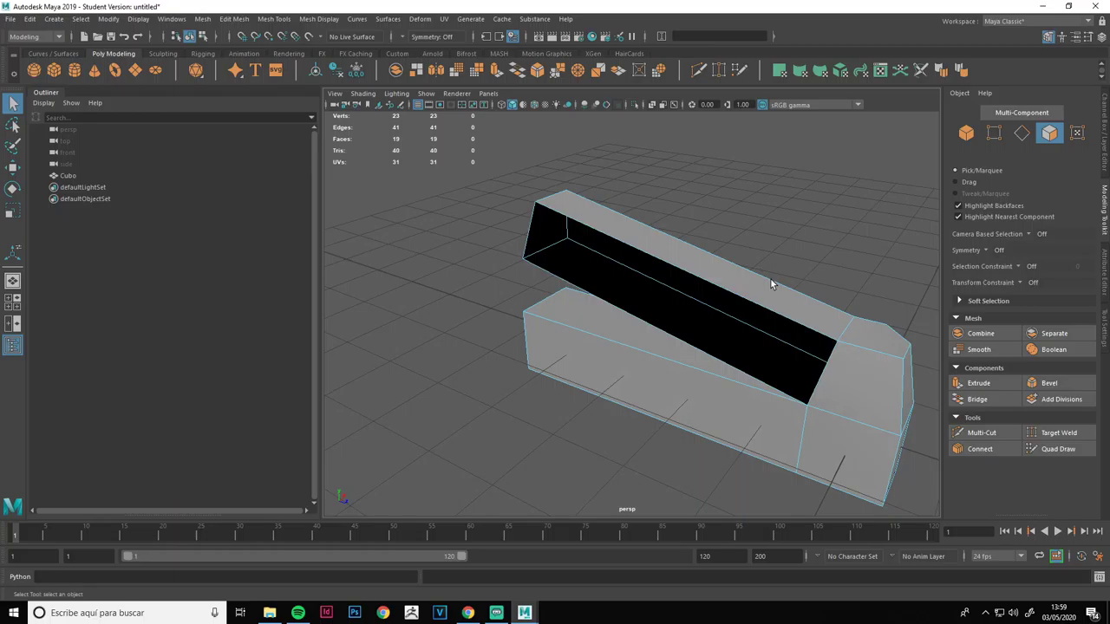
# Switch to edge selection, select the upper and lower long edges of the opening and bridge them.
pyautogui.moveTo(725, 238); pyautogui.dragTo(725, 212, button='right')
pyautogui.click(661, 265)
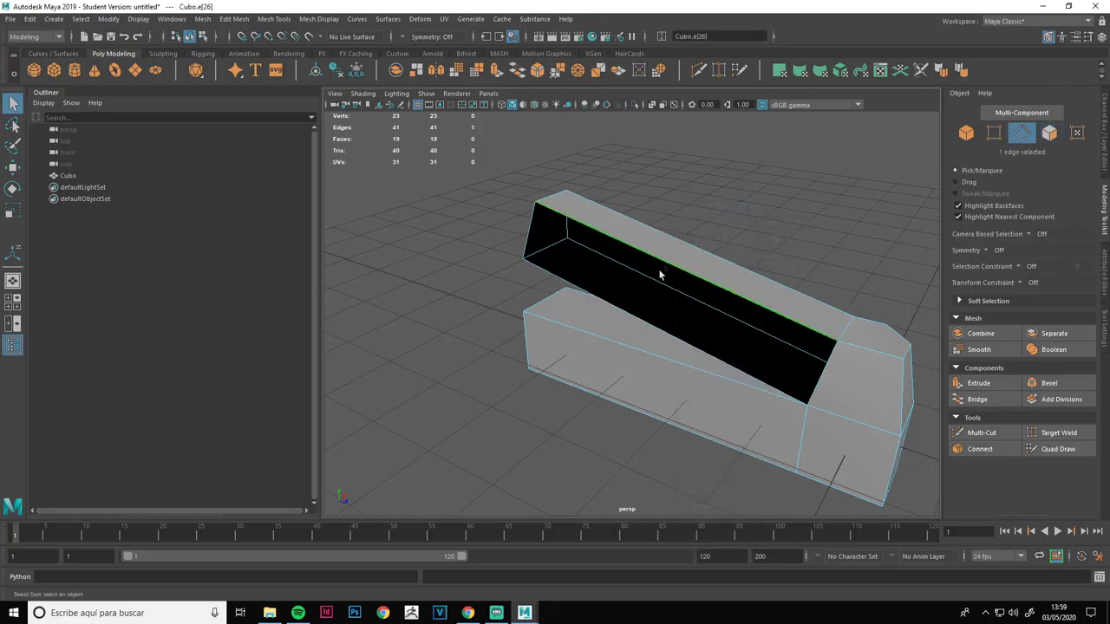
pyautogui.keyDown('shift'); pyautogui.click(646, 306); pyautogui.keyUp('shift')
pyautogui.click(1009, 400)
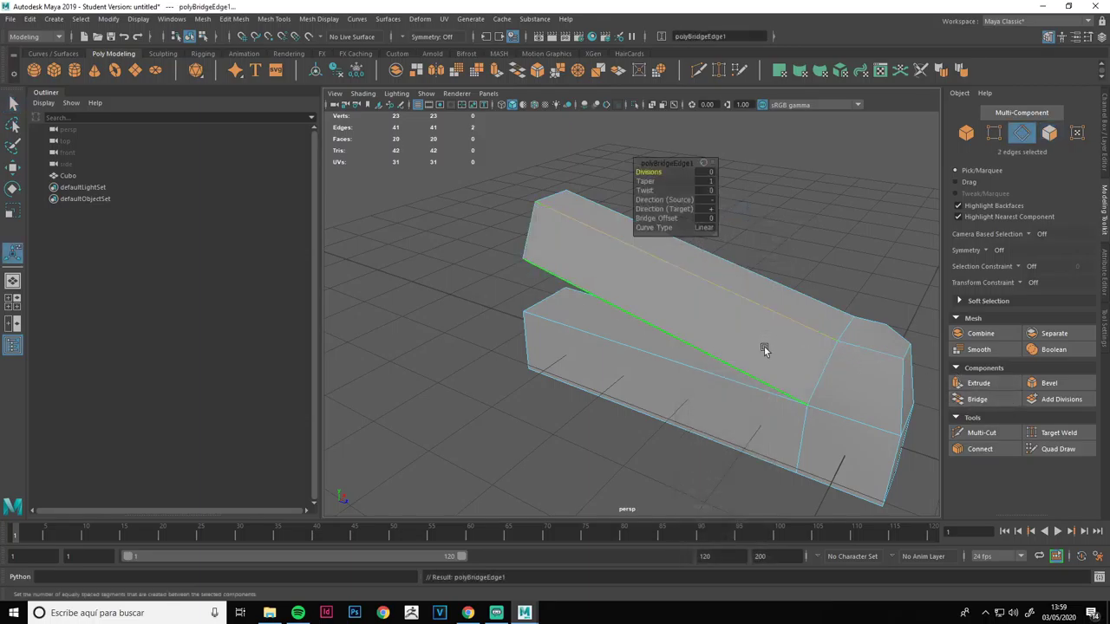
pyautogui.keyDown('alt'); pyautogui.moveTo(764, 347); pyautogui.dragTo(646, 286); pyautogui.keyUp('alt')
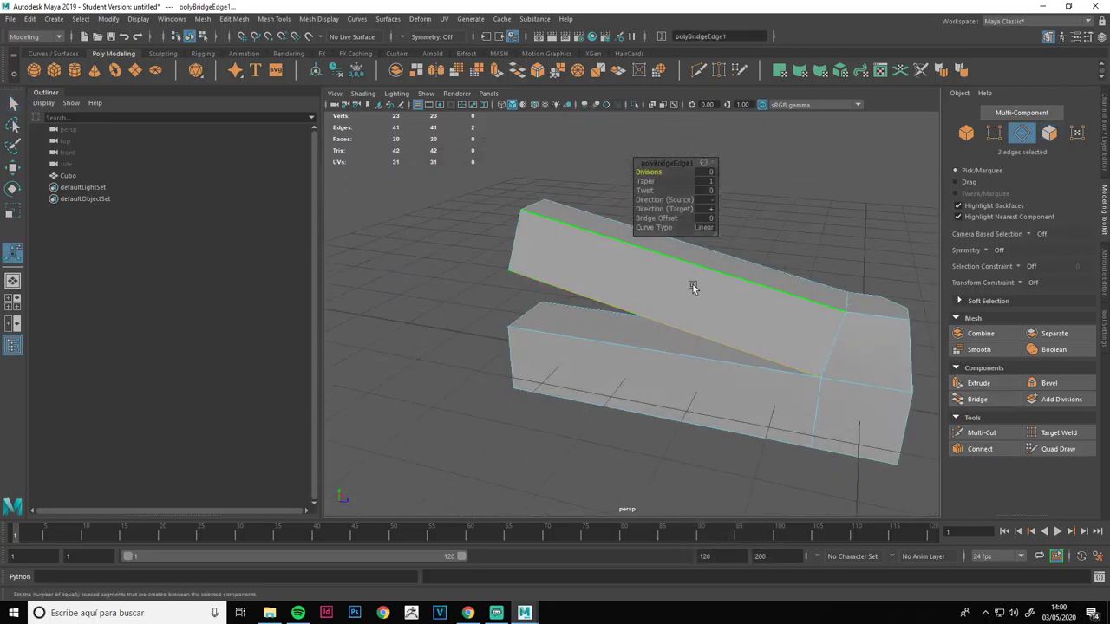
# Return to object mode, inspect the bridged side of the upper arm from several angles and select the model.
pyautogui.moveTo(766, 249); pyautogui.dragTo(856, 217, button='right')
pyautogui.click(855, 217)
pyautogui.keyDown('alt'); pyautogui.moveTo(633, 363); pyautogui.dragTo(744, 365); pyautogui.keyUp('alt')
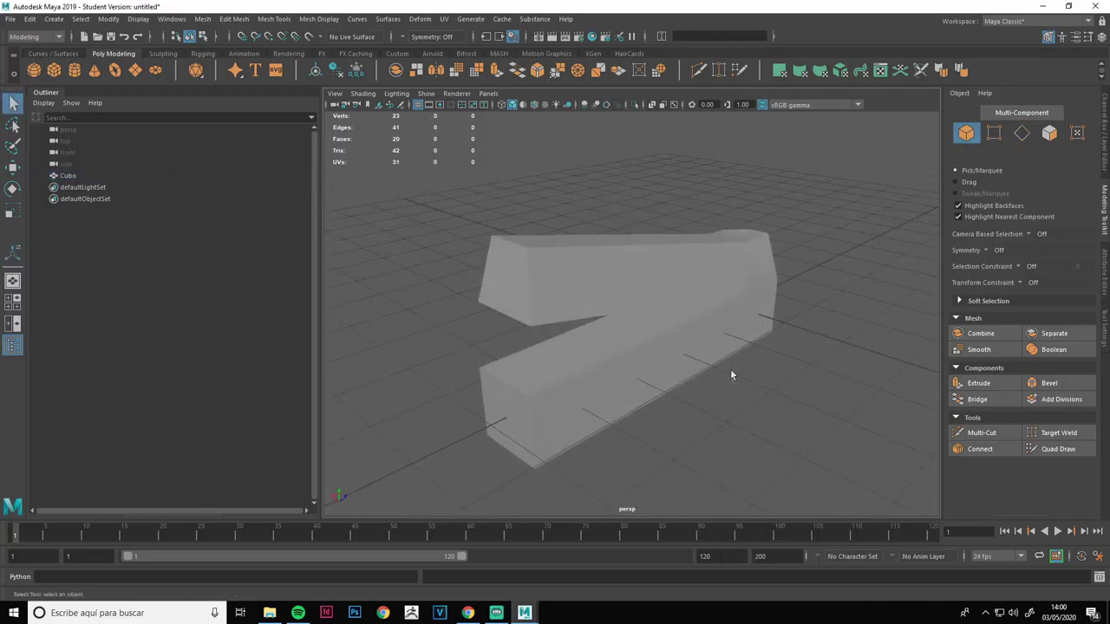
pyautogui.keyDown('alt'); pyautogui.moveTo(699, 378); pyautogui.dragTo(757, 318); pyautogui.keyUp('alt')
pyautogui.click(676, 359)
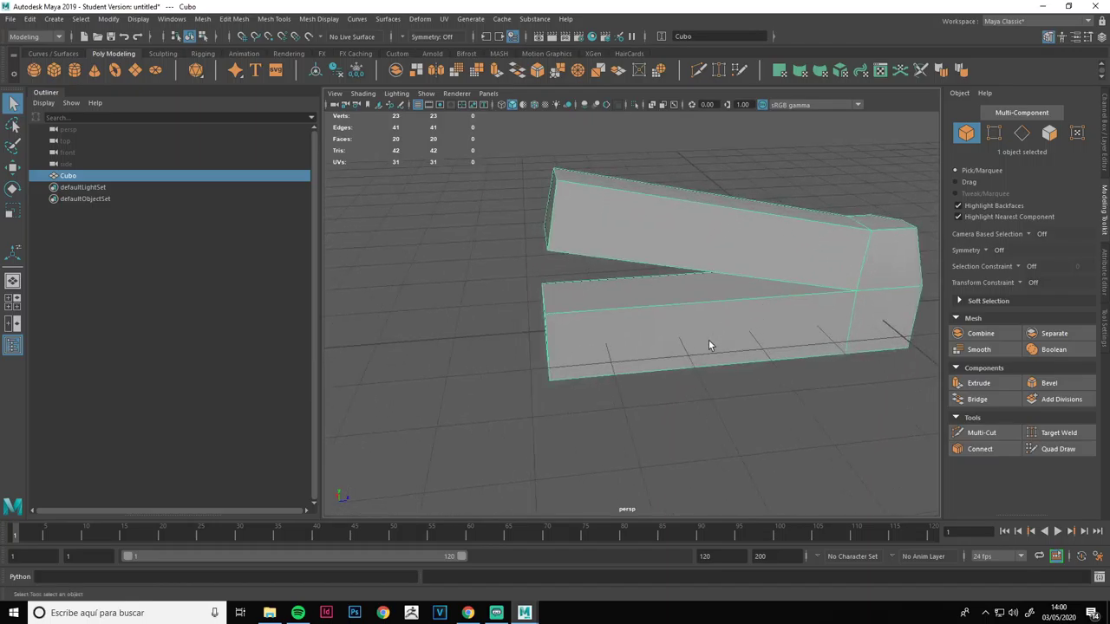
# Switch to face selection and build up a selection of the lower arm's surrounding faces one by one.
pyautogui.keyDown('alt'); pyautogui.moveTo(664, 332); pyautogui.dragTo(653, 294); pyautogui.keyUp('alt')
pyautogui.moveTo(653, 294); pyautogui.dragTo(657, 335, button='right')
pyautogui.click(657, 336)
pyautogui.keyDown('alt'); pyautogui.moveTo(801, 334); pyautogui.dragTo(772, 324); pyautogui.keyUp('alt')
pyautogui.click(721, 298)
pyautogui.keyDown('shift'); pyautogui.click(540, 338); pyautogui.keyUp('shift')
pyautogui.keyDown('alt'); pyautogui.moveTo(668, 420); pyautogui.dragTo(719, 389); pyautogui.keyUp('alt')
pyautogui.keyDown('shift'); pyautogui.click(724, 400); pyautogui.keyUp('shift')
pyautogui.keyDown('shift'); pyautogui.click(887, 372); pyautogui.keyUp('shift')
pyautogui.keyDown('alt'); pyautogui.moveTo(873, 425); pyautogui.dragTo(611, 360); pyautogui.keyUp('alt')
# Restart the selection at the lower arm's front end and add the neighbouring faces around it individually.
pyautogui.click(635, 346)
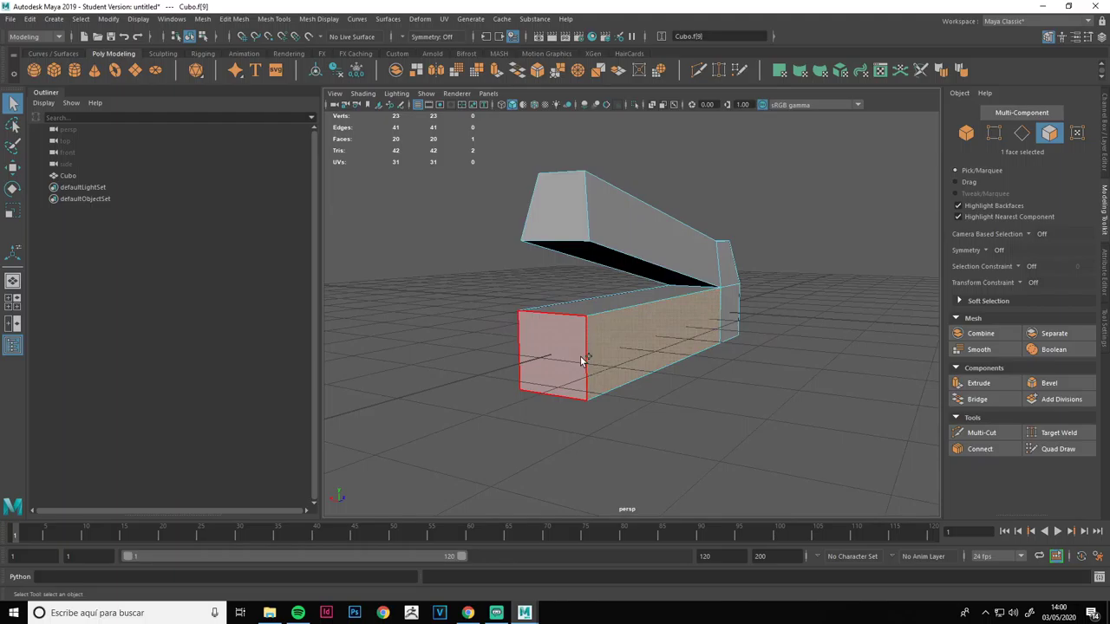
pyautogui.keyDown('shift'); pyautogui.click(542, 379); pyautogui.keyUp('shift')
pyautogui.keyDown('alt'); pyautogui.moveTo(533, 383); pyautogui.dragTo(629, 378); pyautogui.keyUp('alt')
pyautogui.keyDown('shift'); pyautogui.click(570, 372); pyautogui.keyUp('shift')
pyautogui.keyDown('alt'); pyautogui.moveTo(476, 347); pyautogui.dragTo(736, 295); pyautogui.keyUp('alt')
pyautogui.keyDown('shift'); pyautogui.click(674, 351); pyautogui.keyUp('shift')
pyautogui.keyDown('shift'); pyautogui.click(736, 295); pyautogui.keyUp('shift')
# Reselect faces on both sides of the lower arm, adding adjacent ones to the selection.
pyautogui.keyDown('alt'); pyautogui.moveTo(555, 358); pyautogui.dragTo(719, 330); pyautogui.keyUp('alt')
pyautogui.click(662, 319)
pyautogui.keyDown('shift'); pyautogui.click(563, 281); pyautogui.keyUp('shift')
pyautogui.keyDown('alt'); pyautogui.moveTo(523, 307); pyautogui.dragTo(663, 297); pyautogui.keyUp('alt')
pyautogui.keyDown('shift'); pyautogui.click(664, 299); pyautogui.keyUp('shift')
pyautogui.keyDown('alt'); pyautogui.moveTo(663, 358); pyautogui.dragTo(596, 324); pyautogui.keyUp('alt')
pyautogui.click(686, 306)
pyautogui.keyDown('shift'); pyautogui.click(508, 325); pyautogui.keyUp('shift')
# Select the lower arm's long side face, extend the selection around its face loop and clear it.
pyautogui.keyDown('alt'); pyautogui.moveTo(662, 382); pyautogui.dragTo(599, 290); pyautogui.keyUp('alt')
pyautogui.click(678, 227)
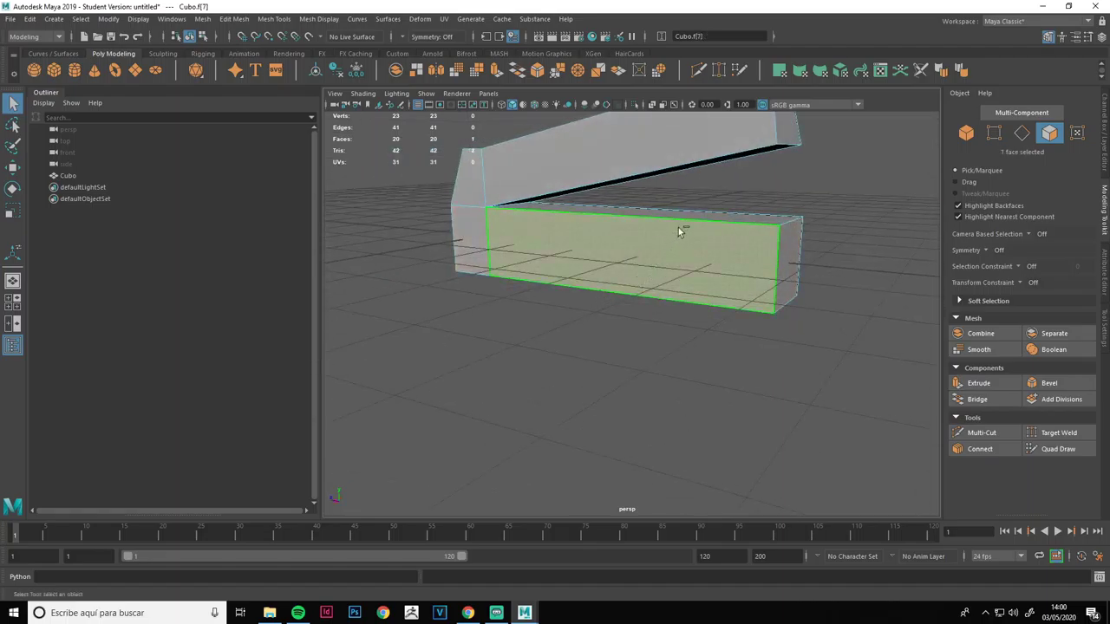
pyautogui.keyDown('shift'); pyautogui.doubleClick(683, 217); pyautogui.keyUp('shift')
pyautogui.keyDown('alt'); pyautogui.moveTo(682, 217); pyautogui.dragTo(717, 404); pyautogui.keyUp('alt')
pyautogui.click(701, 386)
# Select the side, end and rear faces around the lower arm individually, and clear the selection.
pyautogui.click(622, 287)
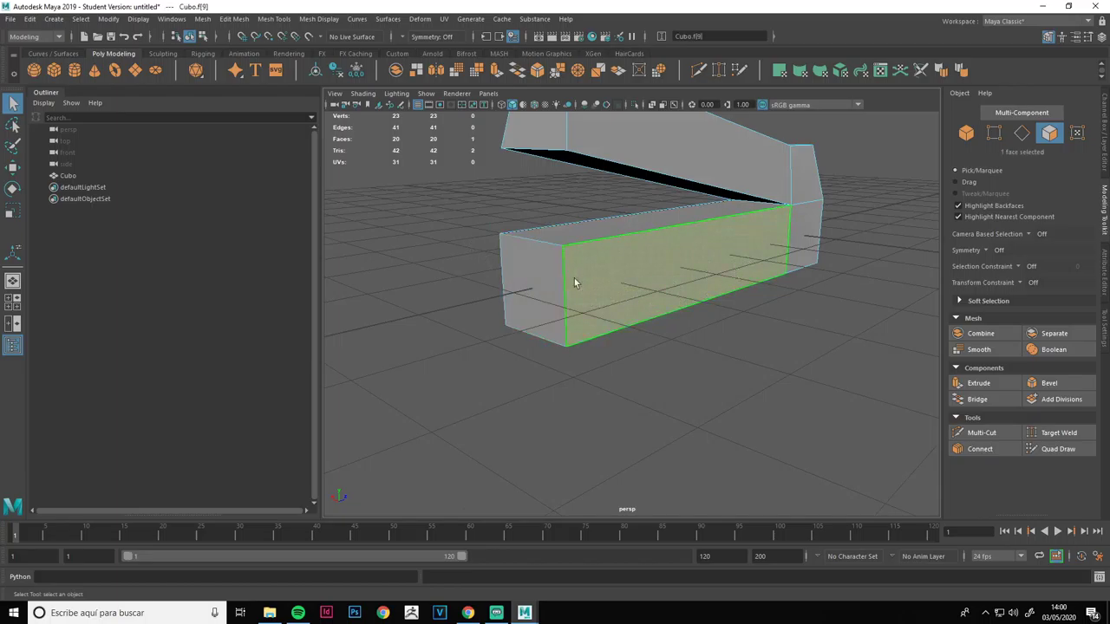
pyautogui.keyDown('shift'); pyautogui.click(530, 279); pyautogui.keyUp('shift')
pyautogui.keyDown('alt'); pyautogui.moveTo(476, 309); pyautogui.dragTo(672, 282); pyautogui.keyUp('alt')
pyautogui.keyDown('shift'); pyautogui.click(674, 283); pyautogui.keyUp('shift')
pyautogui.keyDown('alt'); pyautogui.moveTo(490, 276); pyautogui.dragTo(563, 273); pyautogui.keyUp('alt')
pyautogui.keyDown('shift'); pyautogui.click(417, 267); pyautogui.keyUp('shift')
pyautogui.keyDown('alt'); pyautogui.moveTo(418, 267); pyautogui.dragTo(749, 299); pyautogui.keyUp('alt')
pyautogui.keyDown('shift'); pyautogui.click(637, 300); pyautogui.keyUp('shift')
pyautogui.keyDown('shift'); pyautogui.click(610, 298); pyautogui.keyUp('shift')
pyautogui.keyDown('shift'); pyautogui.click(669, 279); pyautogui.keyUp('shift')
pyautogui.keyDown('alt'); pyautogui.moveTo(482, 371); pyautogui.dragTo(739, 320); pyautogui.keyUp('alt')
pyautogui.click(582, 357)
# Select a lower-arm face, extend it to the complete horizontal face loop around the base and deselect everything.
pyautogui.scroll(-2, 581, 354)
pyautogui.click(581, 296)
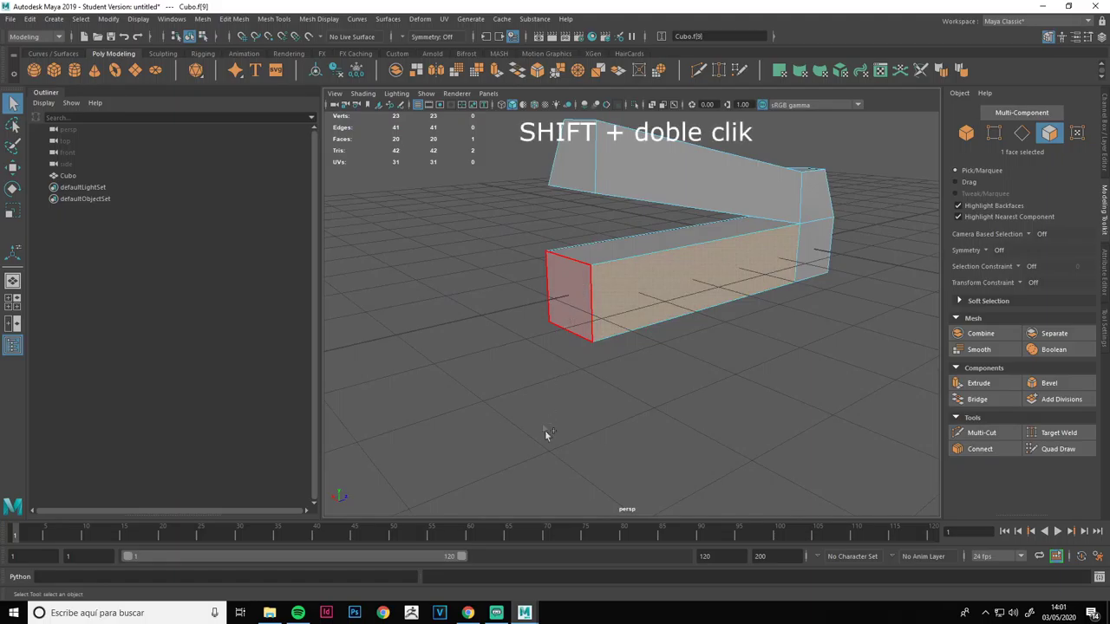
pyautogui.keyDown('shift'); pyautogui.doubleClick(711, 295); pyautogui.keyUp('shift')
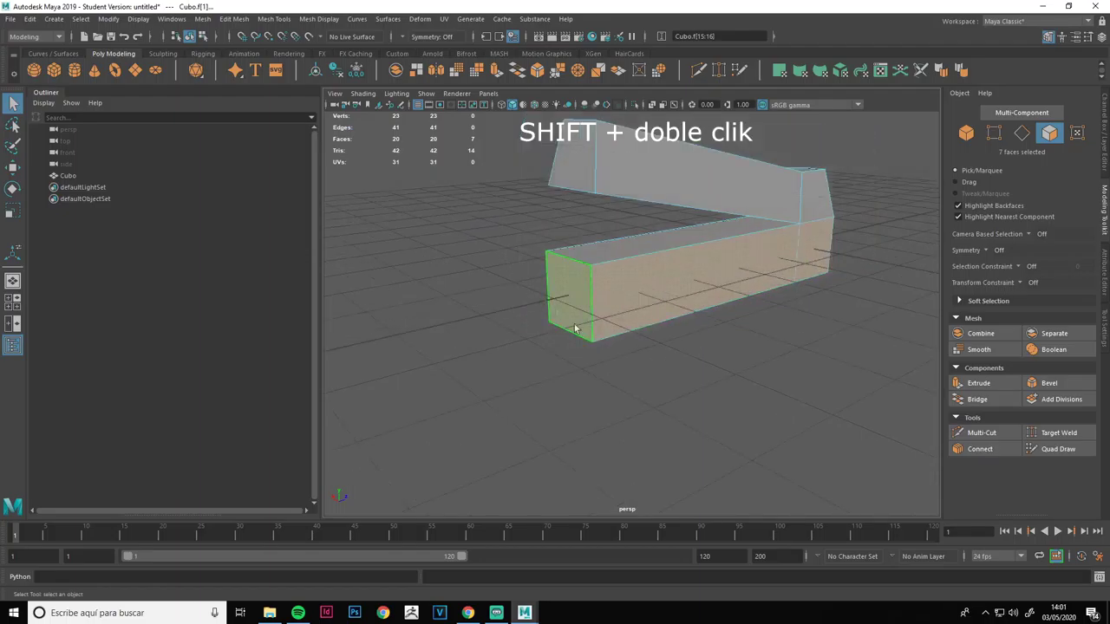
pyautogui.click(656, 376)
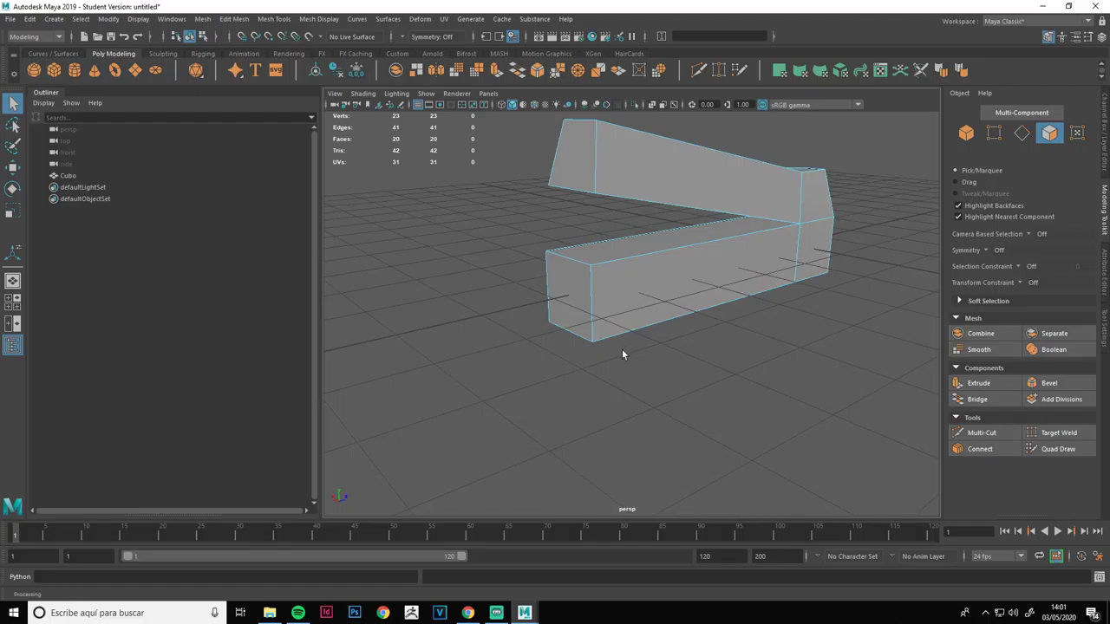
# Select one long side face of the lower arm, extend the selection to further faces and clear it.
pyautogui.click(658, 302)
pyautogui.keyDown('alt'); pyautogui.moveTo(502, 411); pyautogui.dragTo(667, 381); pyautogui.keyUp('alt')
pyautogui.keyDown('alt'); pyautogui.moveTo(653, 272); pyautogui.dragTo(679, 277); pyautogui.keyUp('alt')
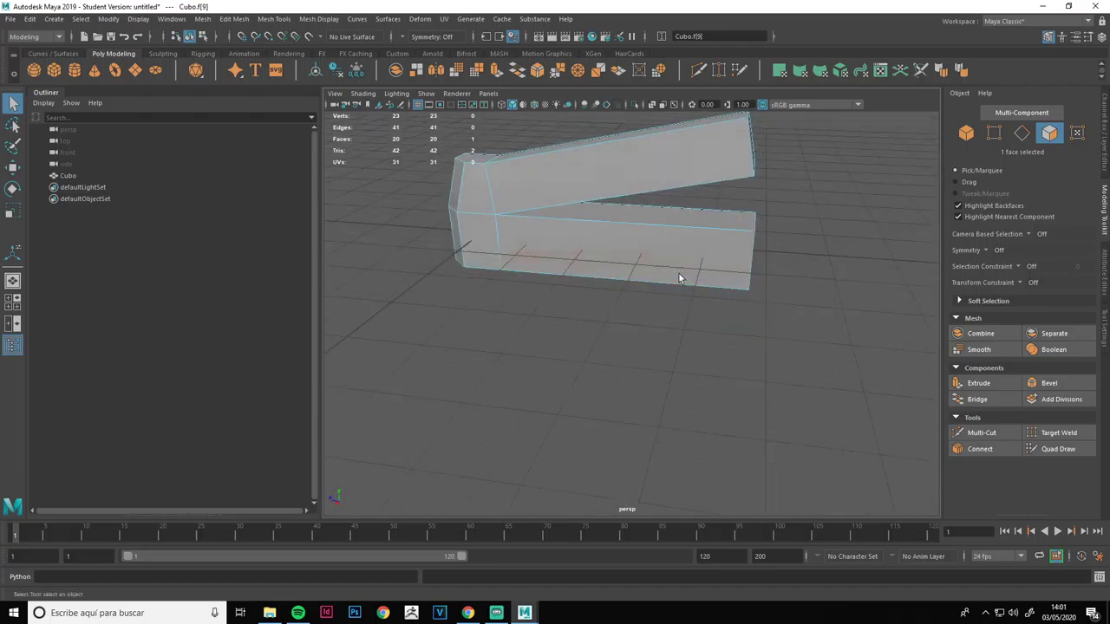
pyautogui.keyDown('alt'); pyautogui.moveTo(657, 261); pyautogui.dragTo(699, 261); pyautogui.keyUp('alt')
pyautogui.keyDown('alt'); pyautogui.moveTo(684, 409); pyautogui.dragTo(593, 402); pyautogui.keyUp('alt')
pyautogui.keyDown('shift'); pyautogui.moveTo(662, 266); pyautogui.dragTo(708, 288); pyautogui.keyUp('shift')
pyautogui.keyDown('alt'); pyautogui.moveTo(814, 336); pyautogui.dragTo(675, 333); pyautogui.keyUp('alt')
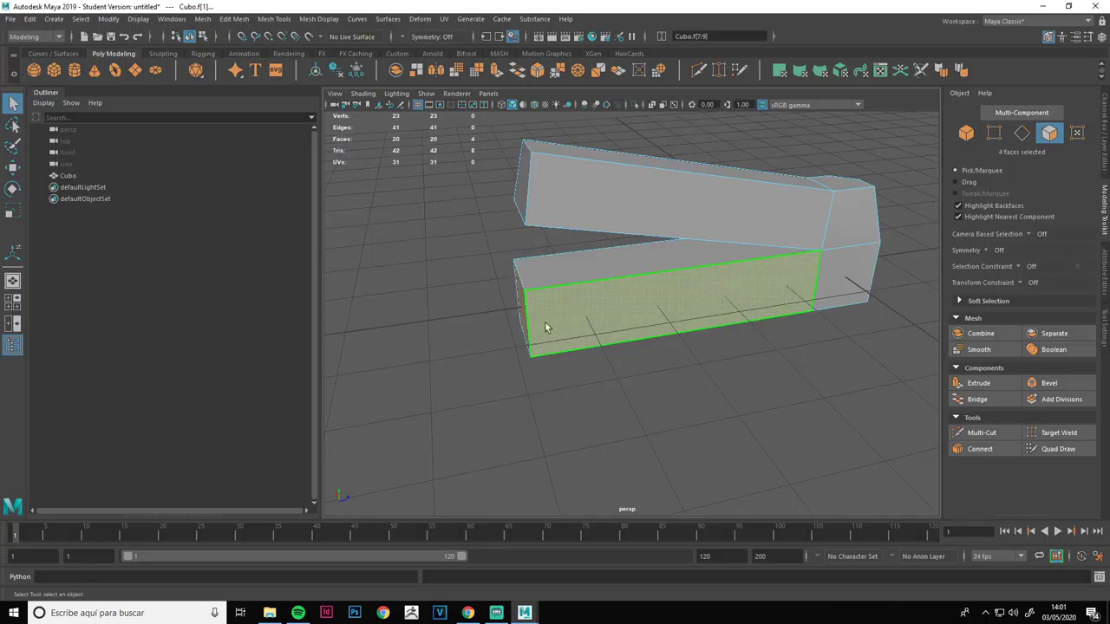
pyautogui.keyDown('alt'); pyautogui.moveTo(610, 319); pyautogui.dragTo(648, 289); pyautogui.keyUp('alt')
pyautogui.keyDown('alt'); pyautogui.moveTo(733, 421); pyautogui.dragTo(573, 399); pyautogui.keyUp('alt')
pyautogui.click(663, 387)
# Activate the Multi-Cut tool and try placing cut start points on the front corners of both arms.
pyautogui.keyDown('alt'); pyautogui.moveTo(682, 397); pyautogui.dragTo(780, 406); pyautogui.keyUp('alt')
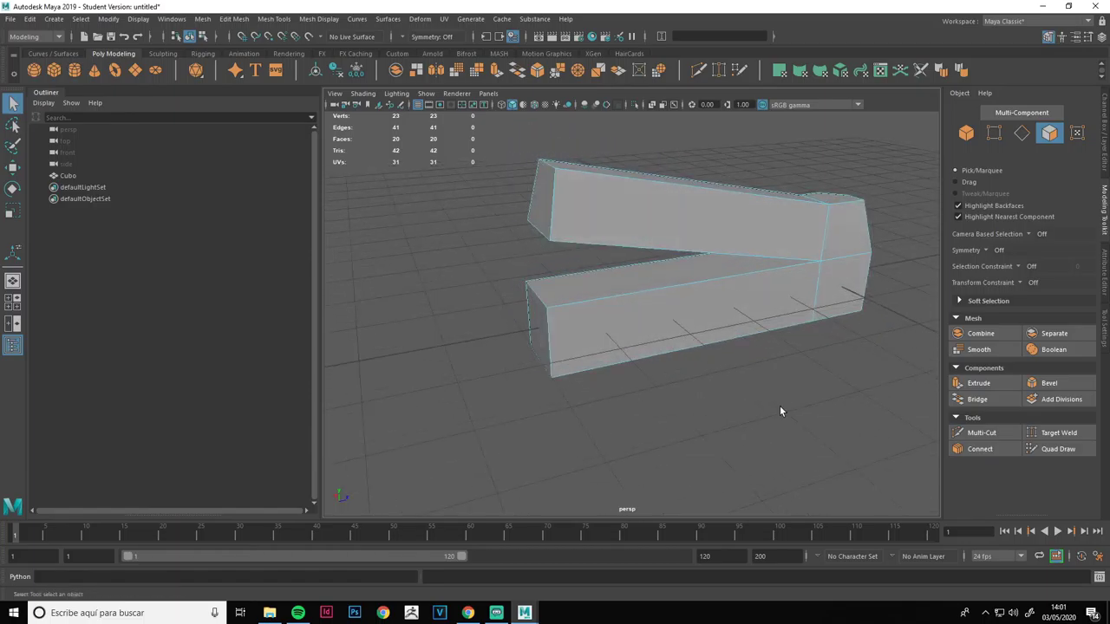
pyautogui.click(981, 432)
pyautogui.click(547, 308)
pyautogui.press('Escape')
pyautogui.click(550, 240)
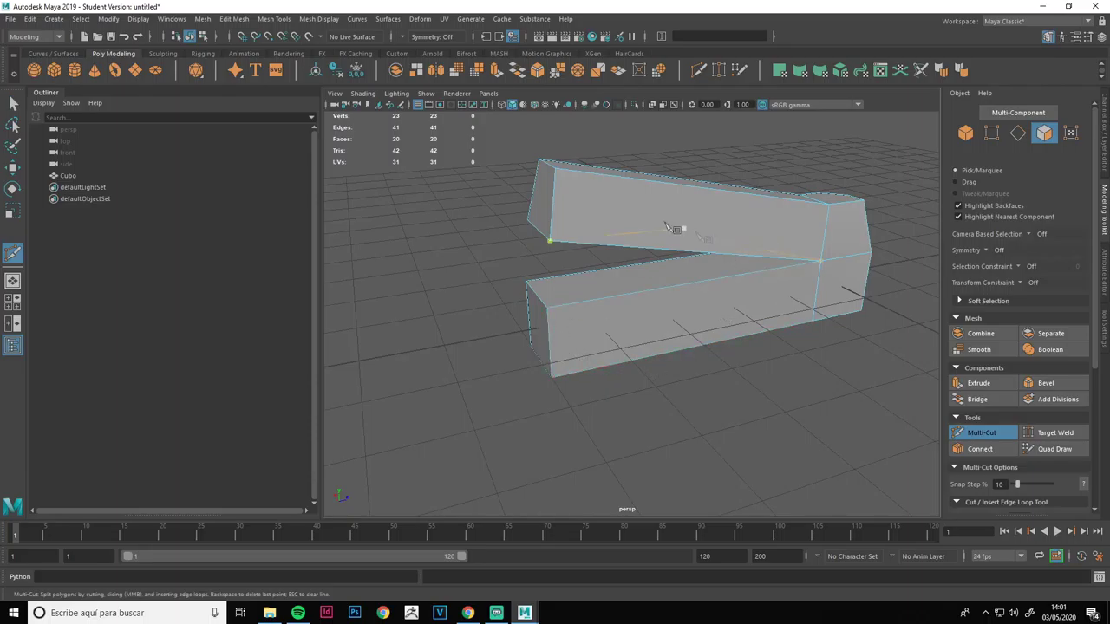
pyautogui.moveTo(726, 371)
pyautogui.keyDown('alt'); pyautogui.mouseDown()
pyautogui.moveTo(708, 372)
pyautogui.moveTo(746, 376)
pyautogui.mouseUp(); pyautogui.keyUp('alt')
pyautogui.scroll(3, 694, 347)
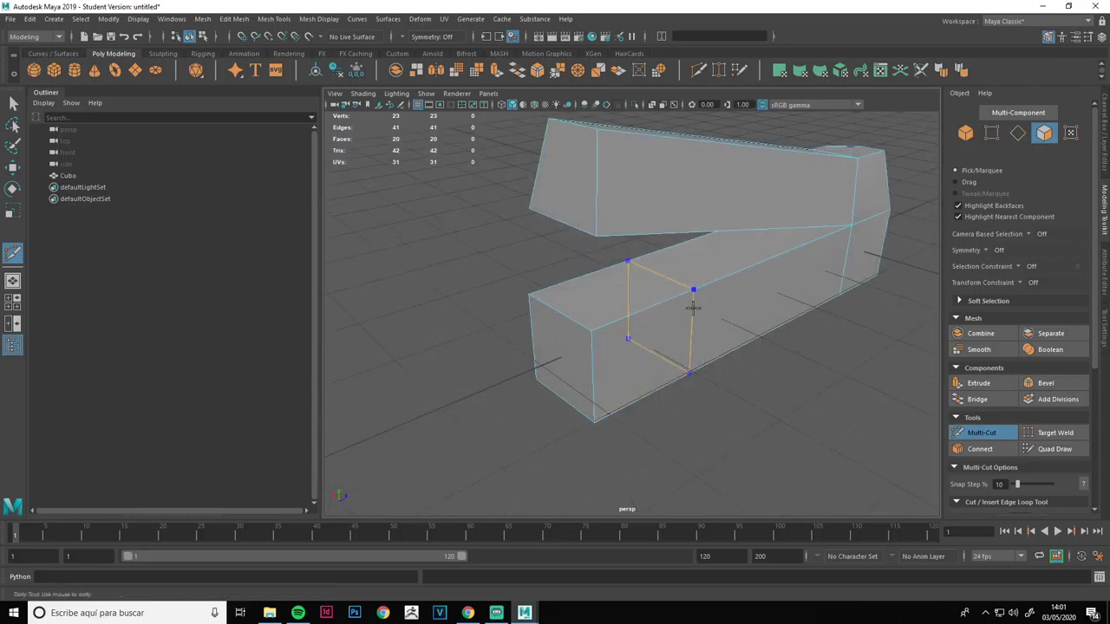
# Try inserting edge loops around the lower arm with Multi-Cut, and undo them.
pyautogui.press('ctrl')
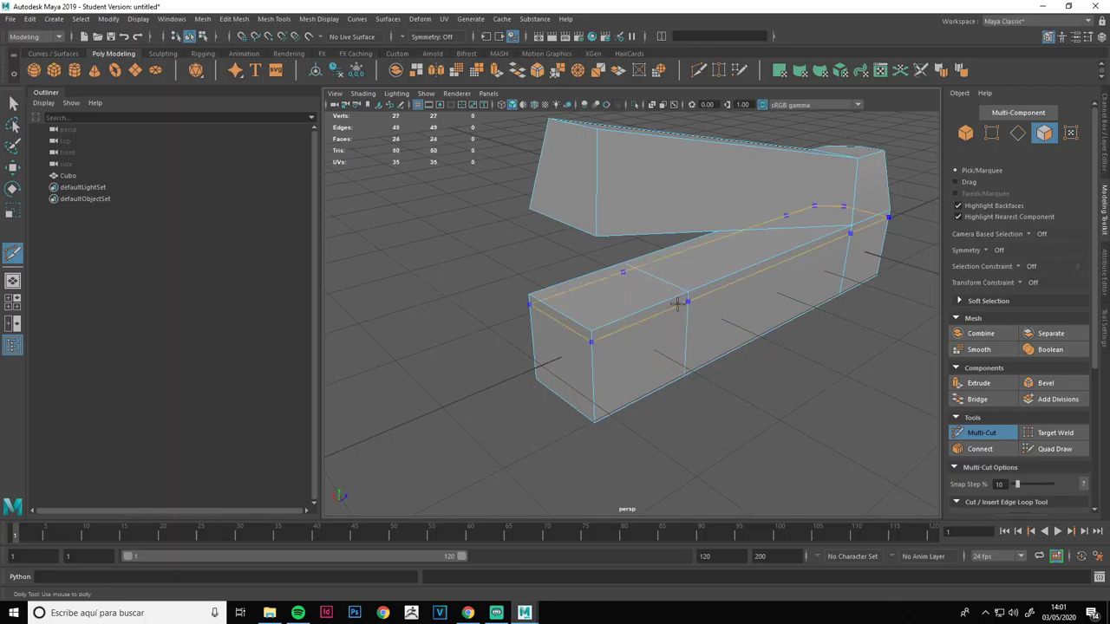
pyautogui.keyDown('ctrl'); pyautogui.click(632, 320); pyautogui.keyUp('ctrl')
pyautogui.keyDown('ctrl'); pyautogui.click(738, 272); pyautogui.keyUp('ctrl')
pyautogui.keyDown('alt'); pyautogui.moveTo(803, 444); pyautogui.dragTo(758, 442); pyautogui.keyUp('alt')
pyautogui.hotkey('ctrl', 'z')
pyautogui.hotkey('ctrl', 'z')
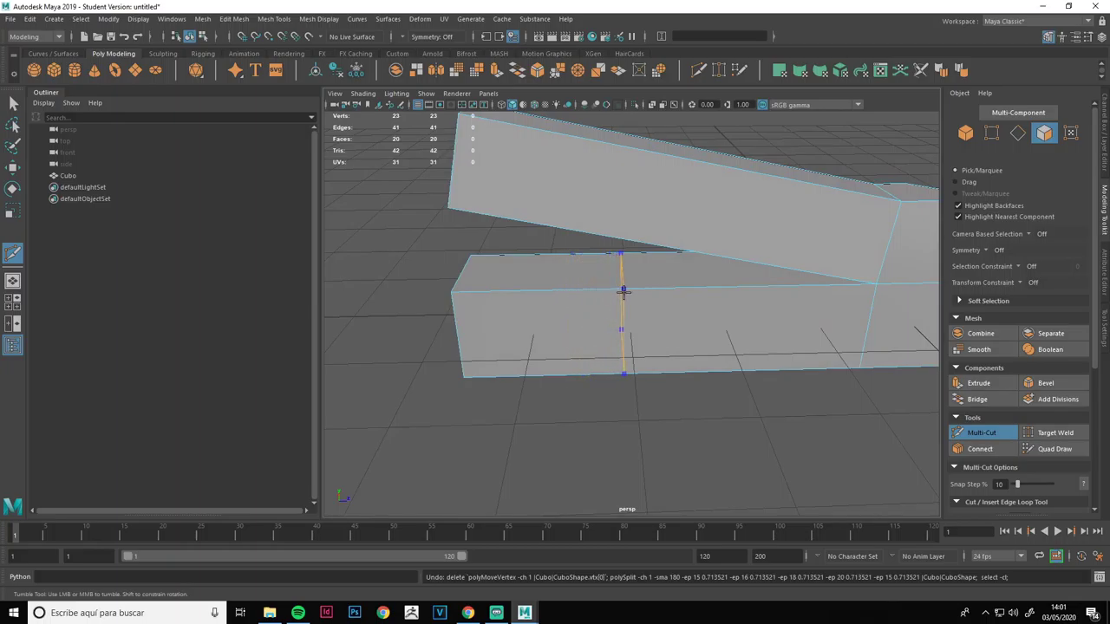
# Insert a centred edge loop across the long section of the lower arm with Multi-Cut.
pyautogui.keyDown('ctrl'); pyautogui.middleClick(624, 292); pyautogui.keyUp('ctrl')
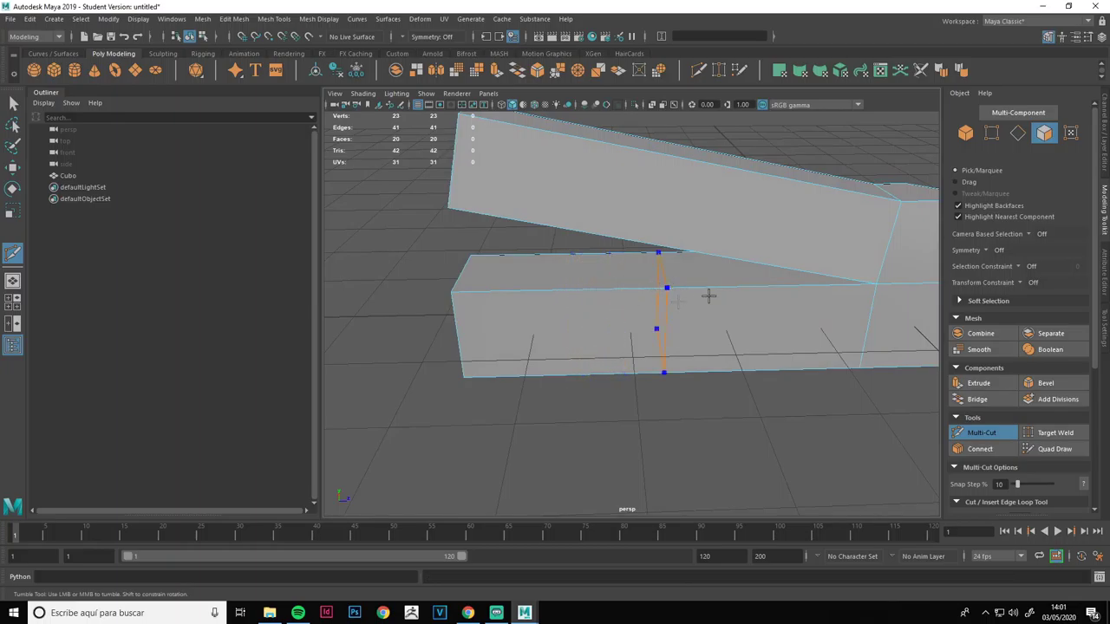
pyautogui.keyDown('ctrl'); pyautogui.click(665, 310); pyautogui.keyUp('ctrl')
# Slice diagonally through both arms of the model with a straight Multi-Cut line in side view.
pyautogui.keyDown('alt'); pyautogui.moveTo(614, 437); pyautogui.dragTo(741, 206); pyautogui.keyUp('alt')
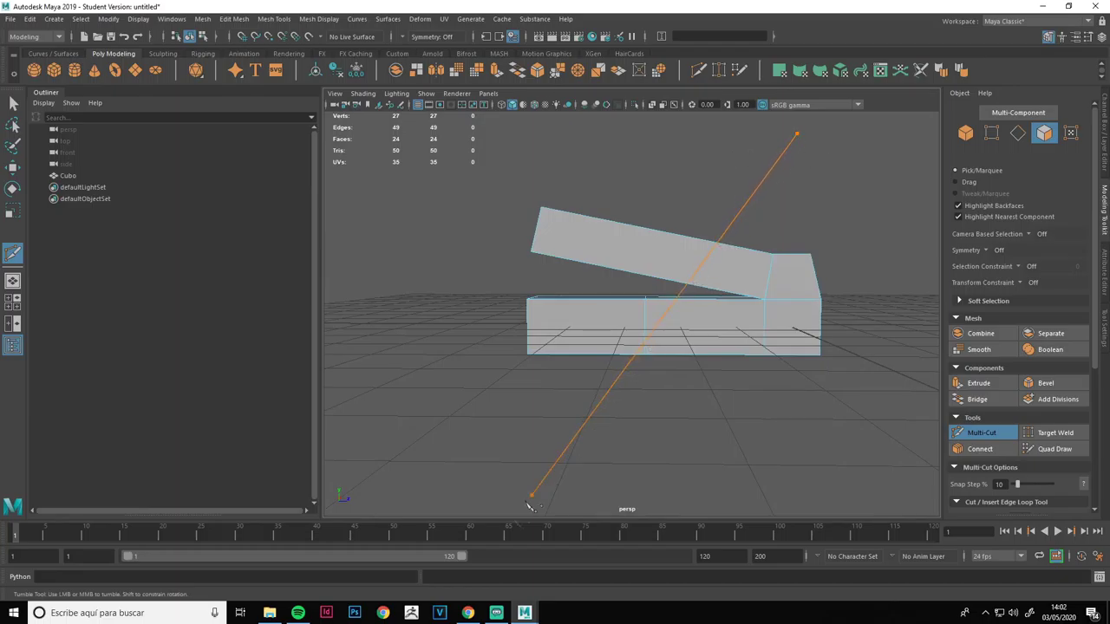
pyautogui.moveTo(503, 539); pyautogui.dragTo(526, 547)
pyautogui.keyDown('alt'); pyautogui.moveTo(590, 516); pyautogui.dragTo(379, 437); pyautogui.keyUp('alt')
pyautogui.keyDown('alt'); pyautogui.moveTo(484, 343); pyautogui.dragTo(453, 387); pyautogui.keyUp('alt')
pyautogui.keyDown('alt'); pyautogui.moveTo(453, 387); pyautogui.dragTo(664, 343, button='right'); pyautogui.keyUp('alt')
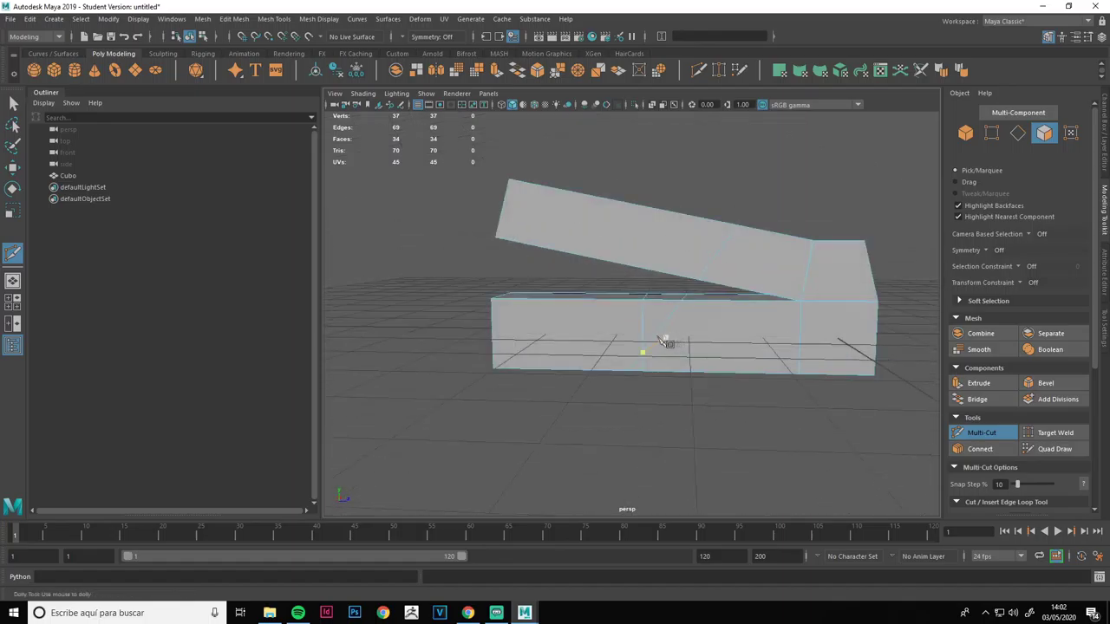
# Cut a diagonal edge across the lower arm's side from its front upper corner to the bottom edge, and leave Multi-Cut.
pyautogui.keyDown('alt'); pyautogui.moveTo(599, 339); pyautogui.dragTo(657, 365); pyautogui.keyUp('alt')
pyautogui.keyDown('alt'); pyautogui.moveTo(595, 404); pyautogui.dragTo(602, 372, button='middle'); pyautogui.keyUp('alt')
pyautogui.keyDown('alt'); pyautogui.moveTo(599, 371); pyautogui.dragTo(616, 360, button='right'); pyautogui.keyUp('alt')
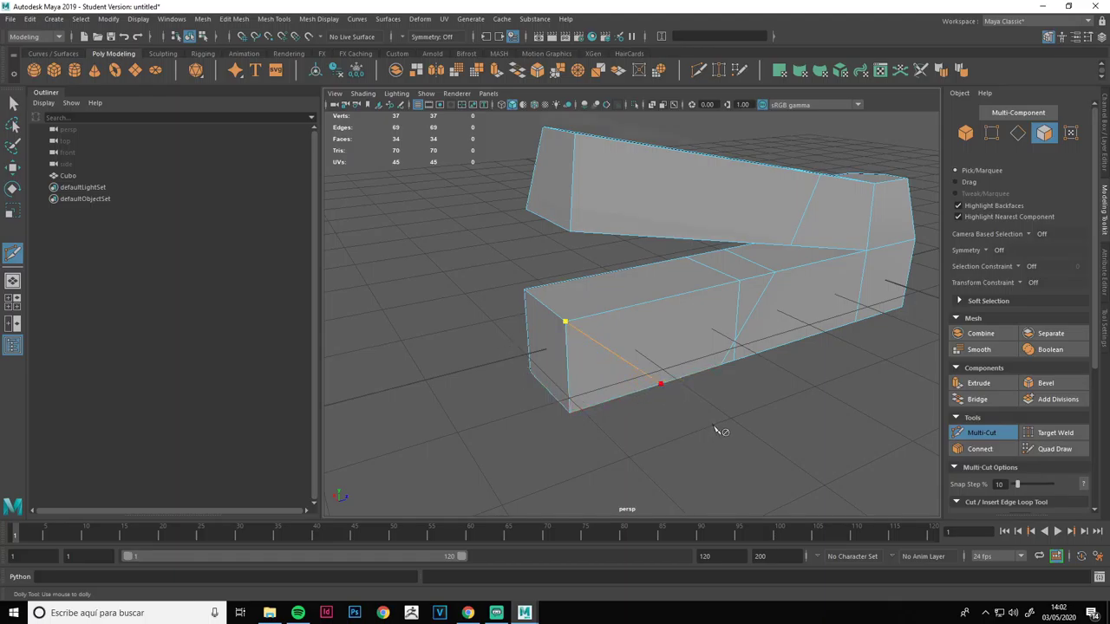
pyautogui.keyDown('alt'); pyautogui.moveTo(716, 431); pyautogui.dragTo(681, 330); pyautogui.keyUp('alt')
pyautogui.click(639, 300)
pyautogui.keyDown('alt'); pyautogui.moveTo(738, 364); pyautogui.dragTo(664, 416); pyautogui.keyUp('alt')
pyautogui.scroll(-2, 663, 417)
pyautogui.press('q')
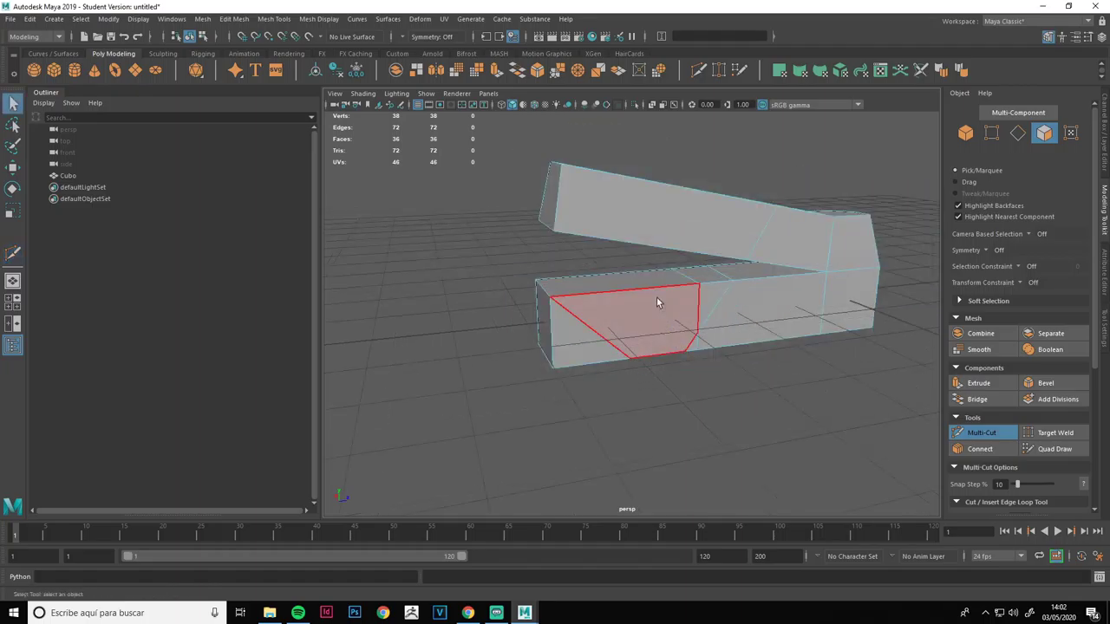
# Extrude the five-sided face between the cuts on the lower arm's side outward, and return to object mode with nothing selected.
pyautogui.click(656, 327)
pyautogui.keyDown('alt'); pyautogui.moveTo(726, 372); pyautogui.dragTo(685, 382); pyautogui.keyUp('alt')
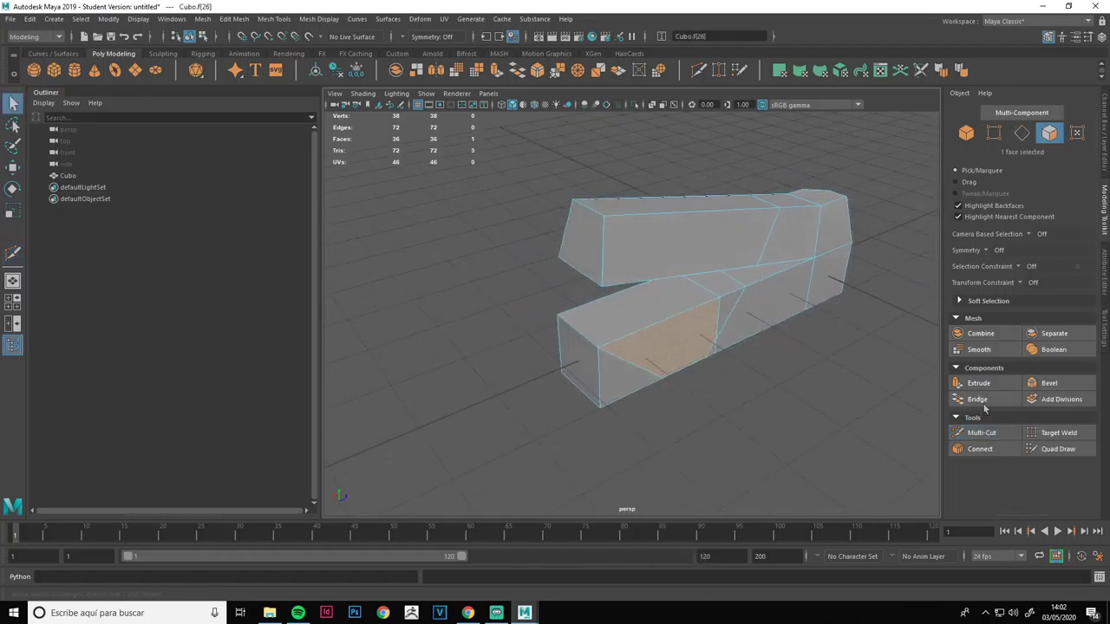
pyautogui.click(978, 383)
pyautogui.moveTo(798, 360); pyautogui.dragTo(853, 292, button='right')
pyautogui.keyDown('alt'); pyautogui.moveTo(862, 329); pyautogui.dragTo(793, 384); pyautogui.keyUp('alt')
pyautogui.scroll(-3, 792, 384)
pyautogui.click(665, 372)
pyautogui.keyDown('alt'); pyautogui.moveTo(665, 372); pyautogui.dragTo(743, 350); pyautogui.keyUp('alt')
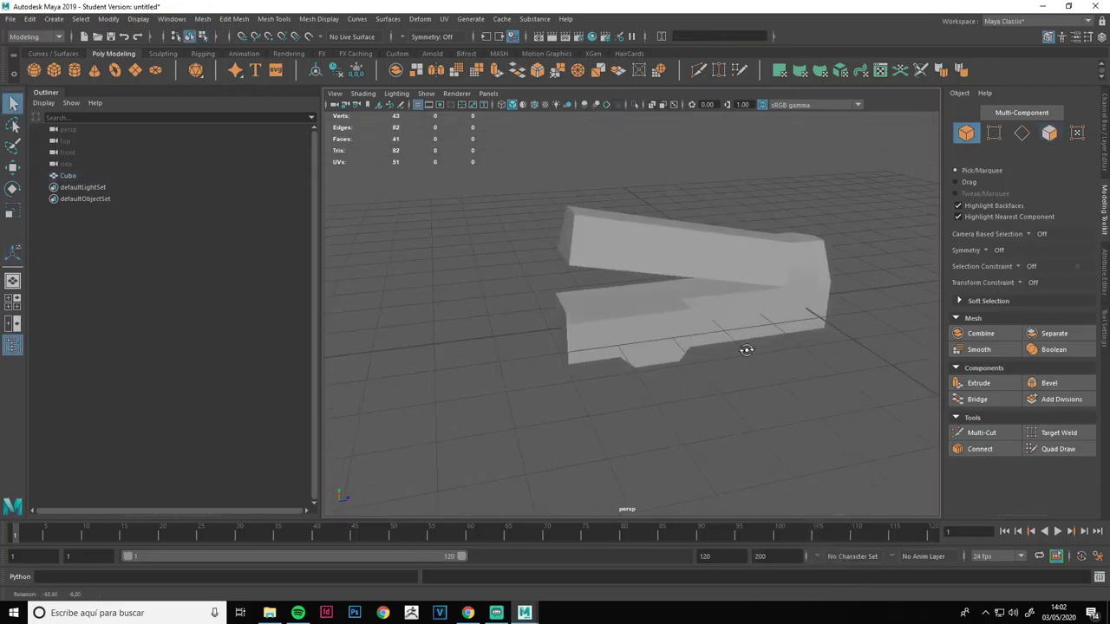
# Weld the vertices of the diagonal cut on the upper arm onto the neighbouring corner vertices at the hinge with Target Weld.
pyautogui.click(788, 288)
pyautogui.keyDown('alt'); pyautogui.moveTo(788, 288); pyautogui.dragTo(656, 295); pyautogui.keyUp('alt')
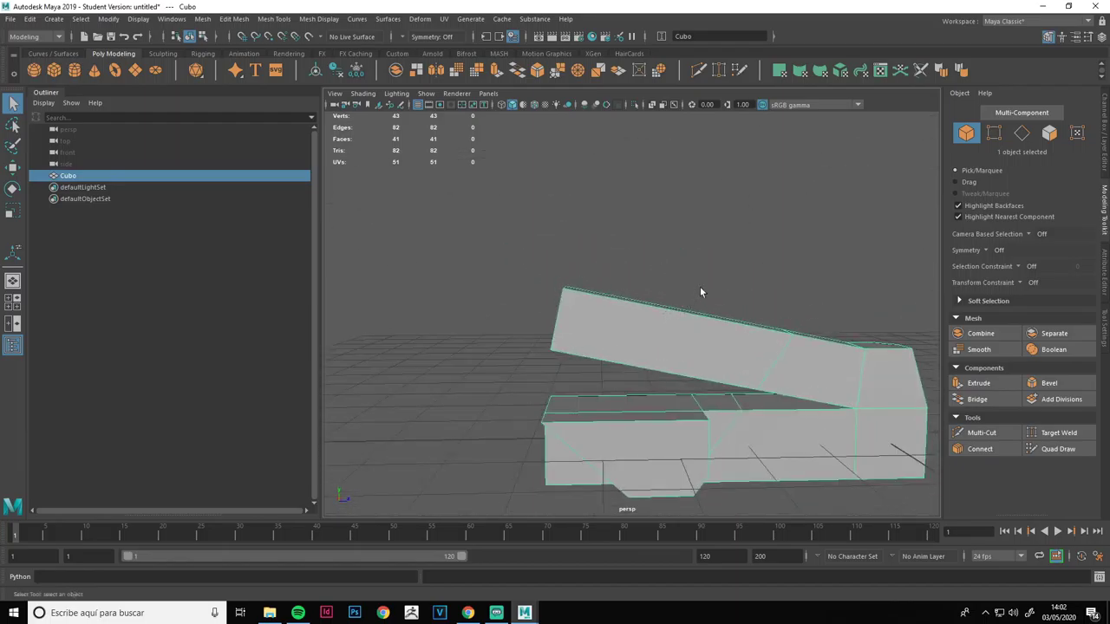
pyautogui.keyDown('alt'); pyautogui.moveTo(703, 292); pyautogui.dragTo(695, 296); pyautogui.keyUp('alt')
pyautogui.moveTo(739, 254); pyautogui.dragTo(687, 253, button='right')
pyautogui.keyDown('alt'); pyautogui.moveTo(770, 292); pyautogui.dragTo(691, 320); pyautogui.keyUp('alt')
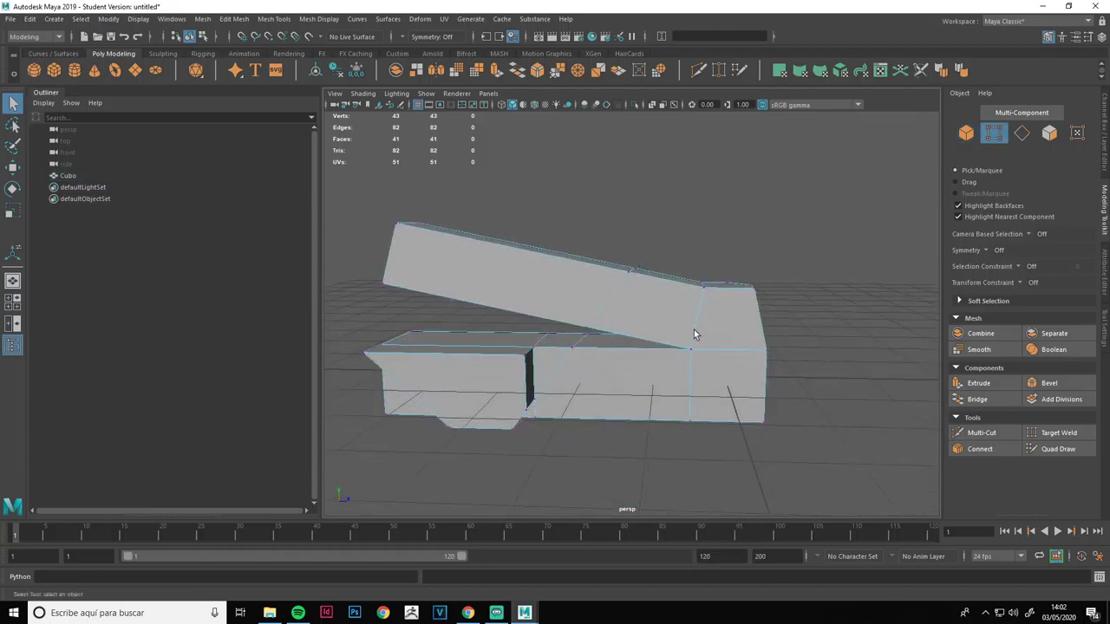
pyautogui.scroll(3, 658, 349)
pyautogui.keyDown('alt'); pyautogui.moveTo(678, 334); pyautogui.dragTo(648, 363); pyautogui.keyUp('alt')
pyautogui.click(1057, 437)
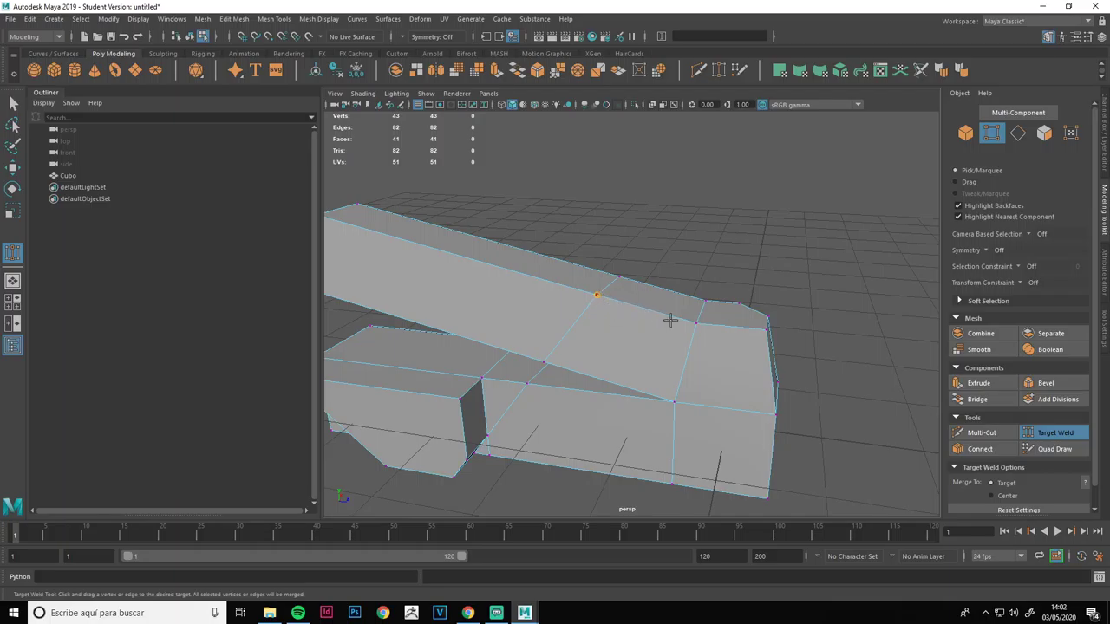
pyautogui.keyDown('alt'); pyautogui.moveTo(640, 371); pyautogui.dragTo(650, 228); pyautogui.keyUp('alt')
pyautogui.moveTo(579, 217); pyautogui.dragTo(574, 214)
pyautogui.keyDown('alt'); pyautogui.moveTo(575, 214); pyautogui.dragTo(575, 301); pyautogui.keyUp('alt')
# Try welding further corner vertices together on the hinge end of the model, and undo these extra welds.
pyautogui.moveTo(485, 322); pyautogui.dragTo(450, 322)
pyautogui.keyDown('alt'); pyautogui.moveTo(523, 389); pyautogui.dragTo(518, 350); pyautogui.keyUp('alt')
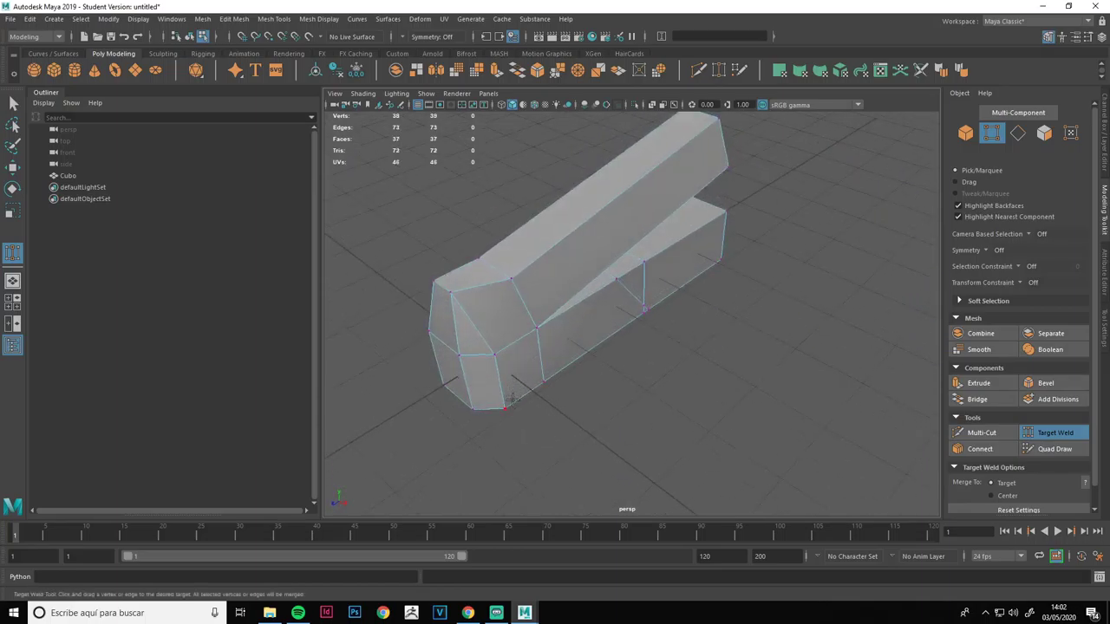
pyautogui.moveTo(468, 409); pyautogui.dragTo(468, 410)
pyautogui.keyDown('alt'); pyautogui.moveTo(471, 349); pyautogui.dragTo(616, 338); pyautogui.keyUp('alt')
pyautogui.hotkey('ctrl', 'z')
pyautogui.hotkey('ctrl', 'z')
pyautogui.hotkey('ctrl', 'z')
pyautogui.keyDown('alt'); pyautogui.moveTo(756, 338); pyautogui.dragTo(720, 313); pyautogui.keyUp('alt')
pyautogui.click(981, 454)
pyautogui.keyDown('alt'); pyautogui.moveTo(602, 210); pyautogui.dragTo(657, 308, button='middle'); pyautogui.keyUp('alt')
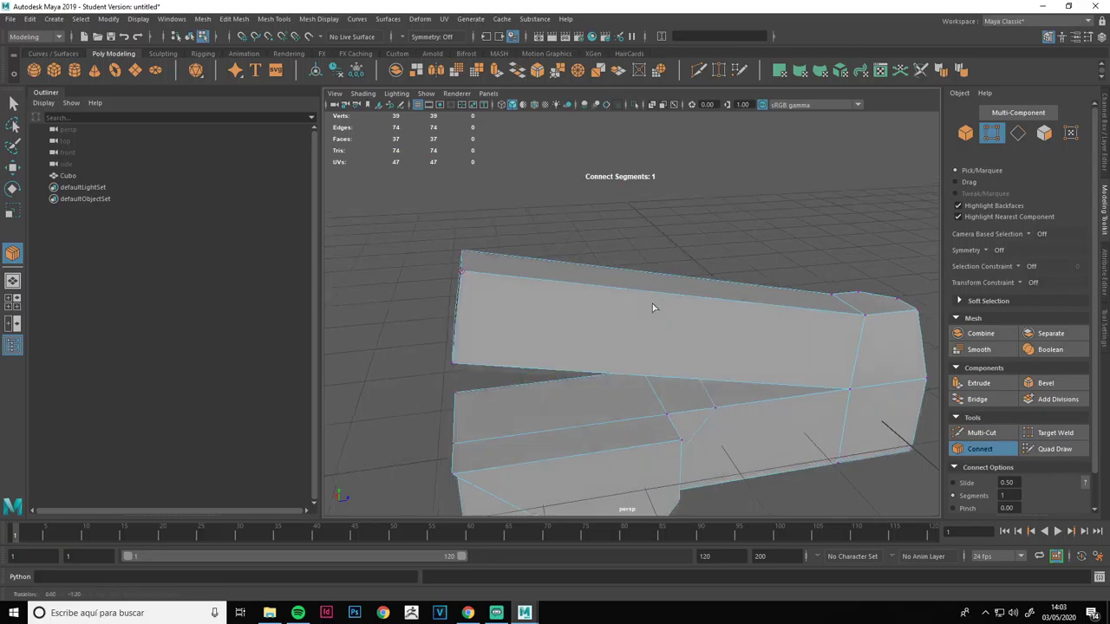
pyautogui.keyDown('alt'); pyautogui.moveTo(657, 308); pyautogui.dragTo(654, 294); pyautogui.keyUp('alt')
pyautogui.press('q')
# Connect the four long edges of the upper arm with six segments.
pyautogui.moveTo(712, 214); pyautogui.dragTo(714, 184, button='right')
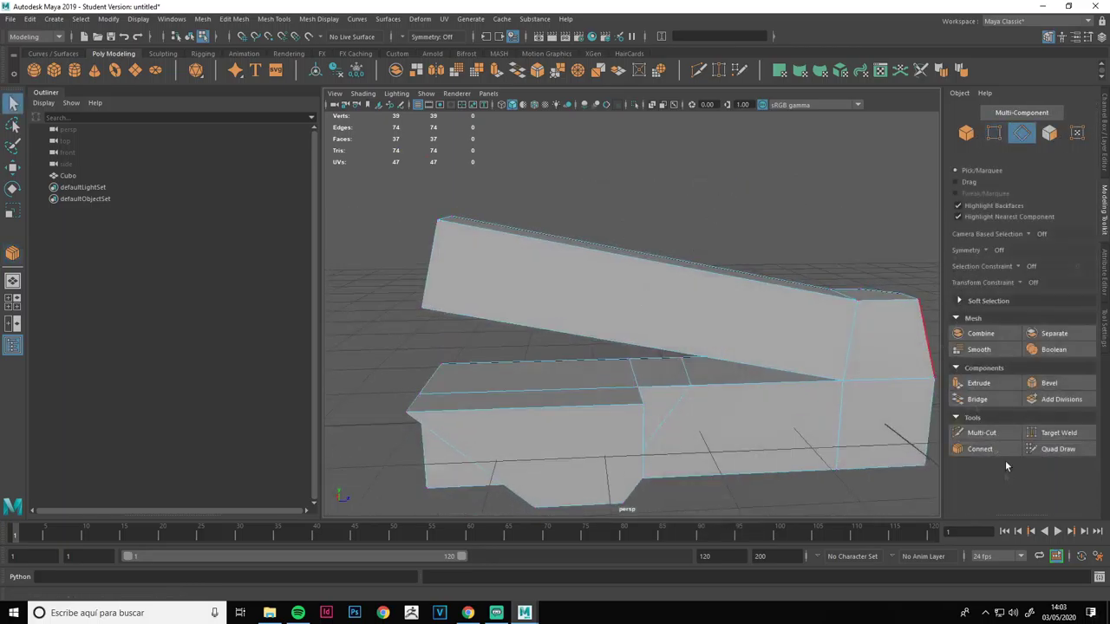
pyautogui.keyDown('alt'); pyautogui.moveTo(706, 319); pyautogui.dragTo(629, 313); pyautogui.keyUp('alt')
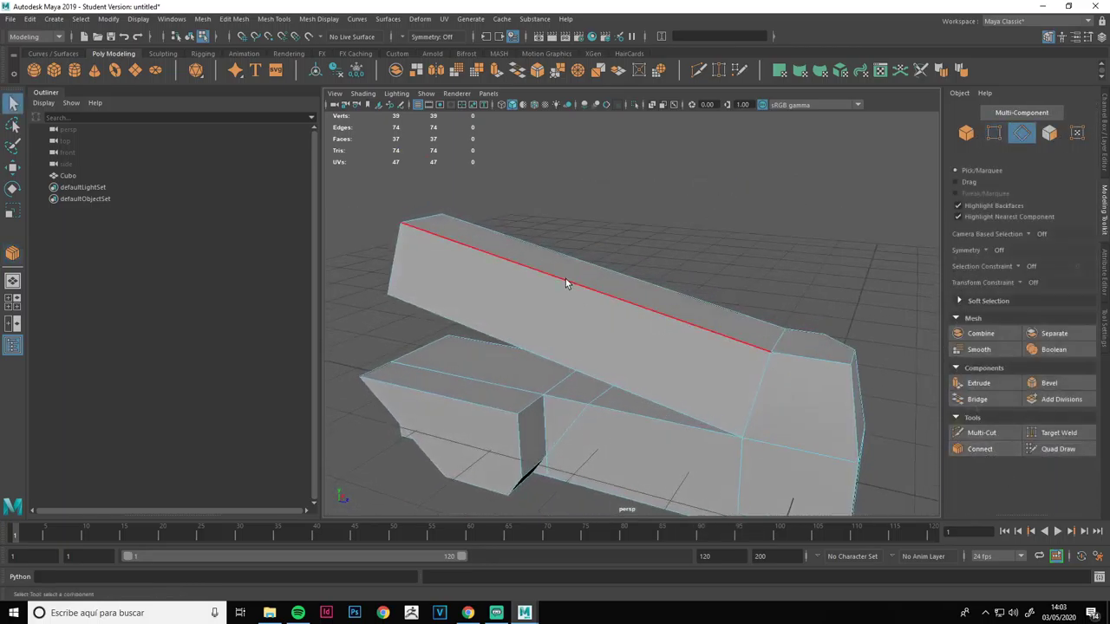
pyautogui.doubleClick(540, 324)
pyautogui.keyDown('alt'); pyautogui.moveTo(788, 303); pyautogui.dragTo(639, 365); pyautogui.keyUp('alt')
pyautogui.keyDown('alt'); pyautogui.moveTo(679, 400); pyautogui.dragTo(609, 312); pyautogui.keyUp('alt')
pyautogui.click(971, 449)
pyautogui.keyDown('alt'); pyautogui.moveTo(720, 335); pyautogui.dragTo(692, 332, button='middle'); pyautogui.keyUp('alt')
pyautogui.scroll(1, 691, 332)
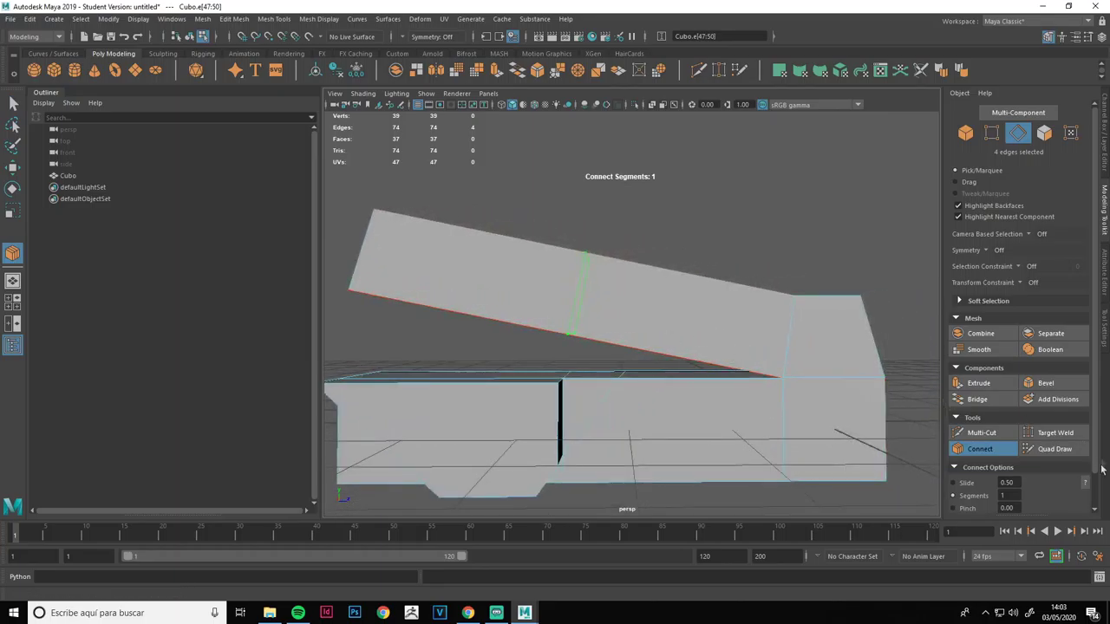
pyautogui.scroll(-2, 1041, 481)
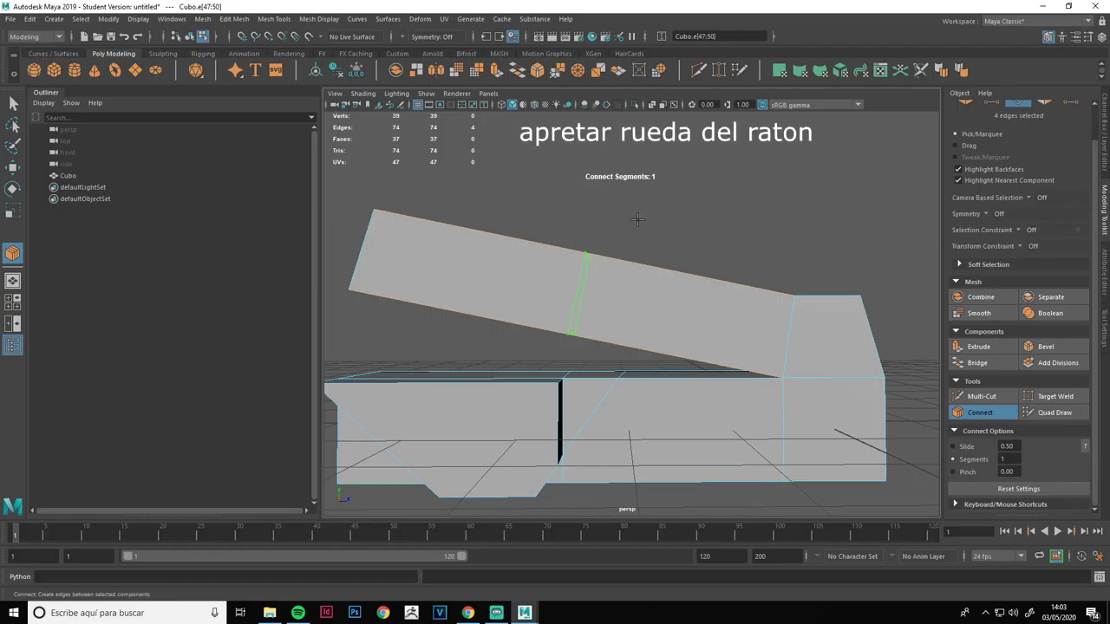
pyautogui.moveTo(745, 215); pyautogui.dragTo(807, 213, button='middle')
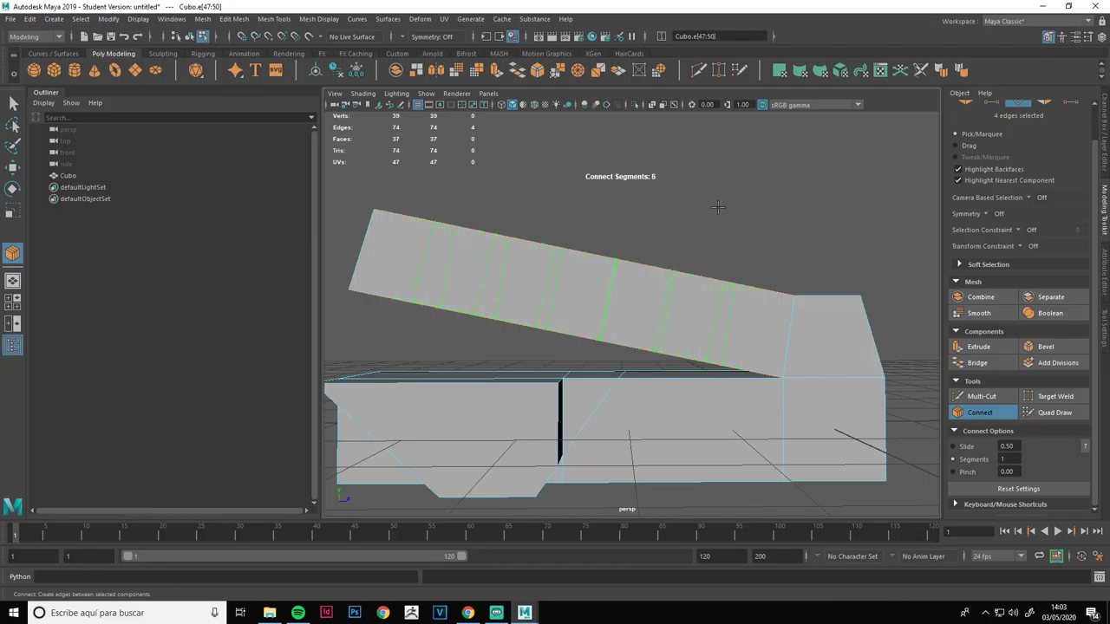
# Adjust the slide and pinch of the new edge loops on the upper arm, and finish Connect.
pyautogui.click(963, 450)
pyautogui.moveTo(806, 256); pyautogui.dragTo(833, 246, button='middle')
pyautogui.click(964, 473)
pyautogui.press('q')
# Raise the vertices of the third new edge loop from the upper arm's free end to form a peak.
pyautogui.keyDown('alt'); pyautogui.moveTo(639, 278); pyautogui.dragTo(509, 270); pyautogui.keyUp('alt')
pyautogui.rightClick(509, 270)
pyautogui.click(567, 250)
pyautogui.keyDown('alt'); pyautogui.moveTo(623, 228); pyautogui.dragTo(621, 313); pyautogui.keyUp('alt')
pyautogui.moveTo(668, 227); pyautogui.dragTo(607, 226, button='right')
pyautogui.keyDown('alt'); pyautogui.moveTo(597, 230); pyautogui.dragTo(622, 240); pyautogui.keyUp('alt')
pyautogui.moveTo(520, 367); pyautogui.dragTo(607, 224)
pyautogui.press('w')
# Rotate the eight vertices at the upper arm's free end and move them down.
pyautogui.click(339, 322)
pyautogui.moveTo(344, 328); pyautogui.dragTo(455, 160)
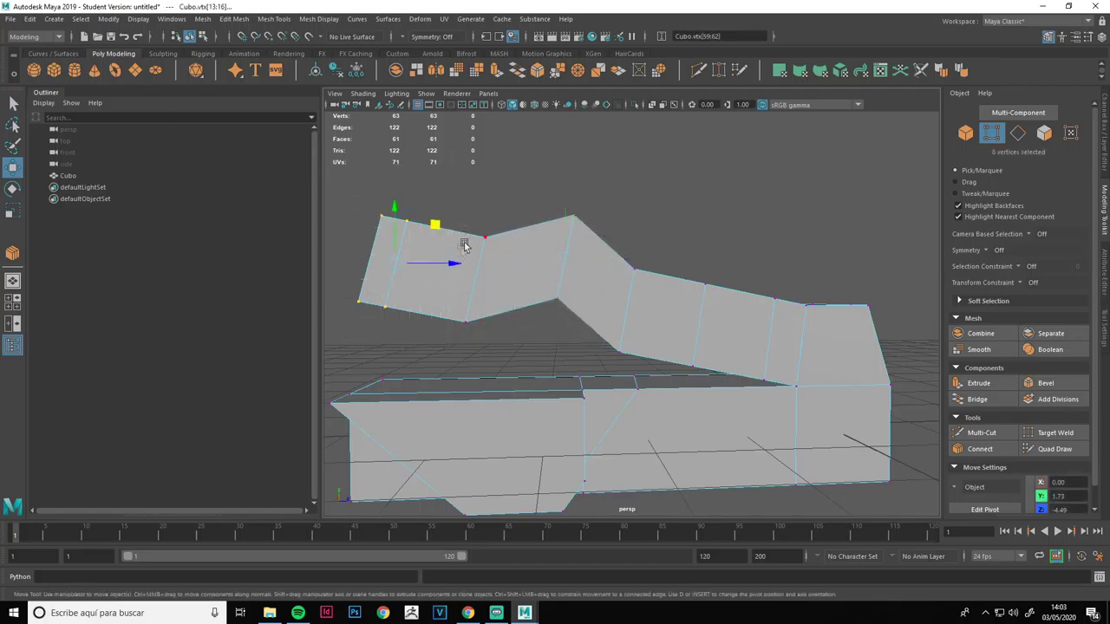
pyautogui.press('e')
pyautogui.moveTo(447, 240); pyautogui.dragTo(435, 215)
pyautogui.press('w')
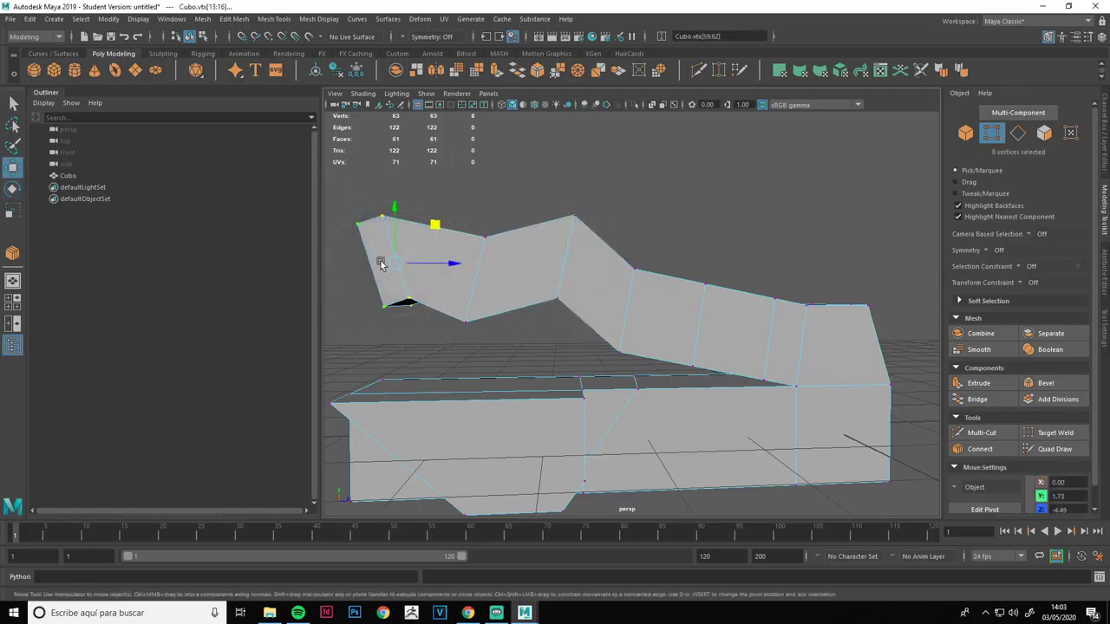
pyautogui.moveTo(382, 265); pyautogui.dragTo(387, 290)
# Scale the four vertices of the edge loop on the hinge side of the peak, and return to object mode with nothing selected.
pyautogui.moveTo(607, 240); pyautogui.dragTo(653, 366)
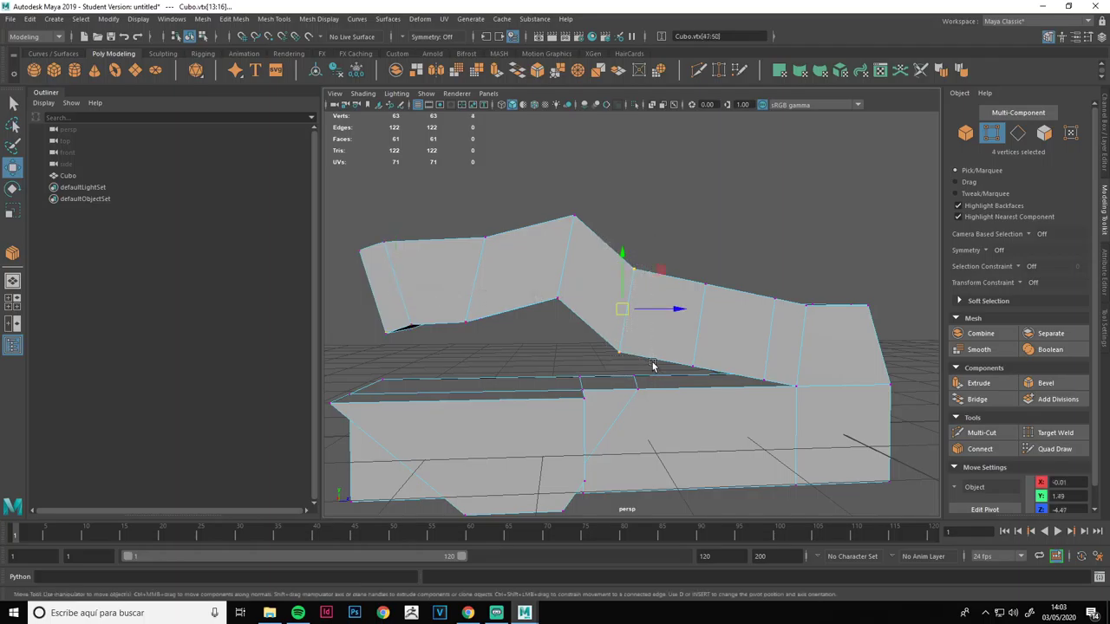
pyautogui.press('r')
pyautogui.moveTo(622, 309); pyautogui.dragTo(637, 260)
pyautogui.press('w')
pyautogui.press('w')
pyautogui.moveTo(773, 206); pyautogui.dragTo(699, 250, button='right')
pyautogui.click(823, 178)
# Examine the deformed upper arm and the whole model from several sides.
pyautogui.keyDown('alt'); pyautogui.moveTo(699, 249); pyautogui.dragTo(587, 349); pyautogui.keyUp('alt')
pyautogui.click(657, 344)
pyautogui.keyDown('alt'); pyautogui.moveTo(587, 396); pyautogui.dragTo(685, 394); pyautogui.keyUp('alt')
pyautogui.click(697, 382)
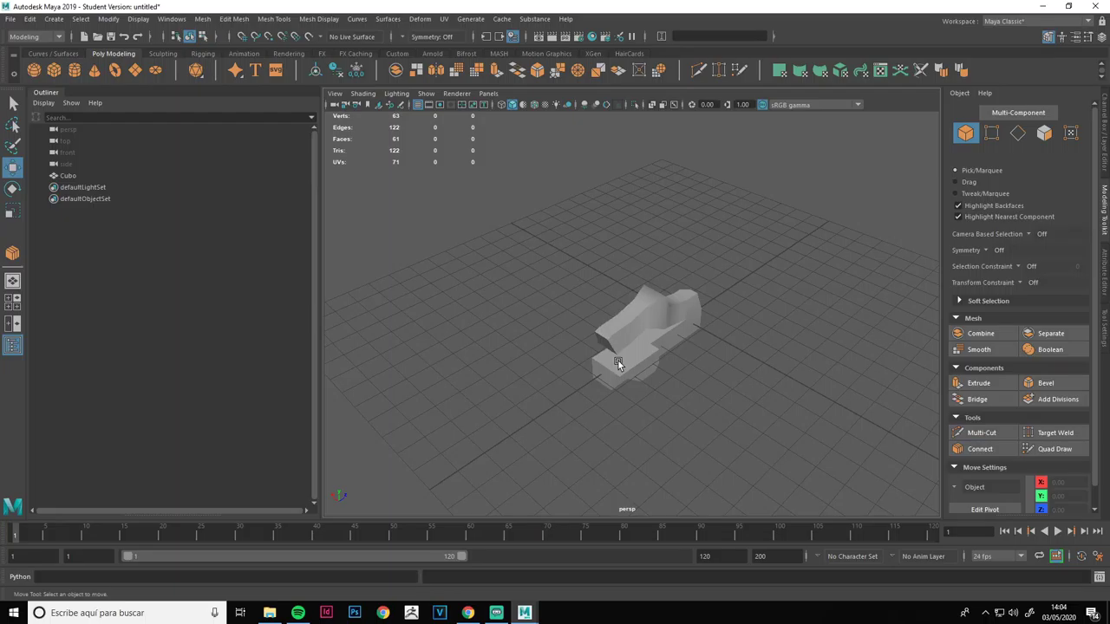
pyautogui.scroll(5, 662, 337)
pyautogui.keyDown('alt'); pyautogui.moveTo(663, 337); pyautogui.dragTo(473, 342); pyautogui.keyUp('alt')
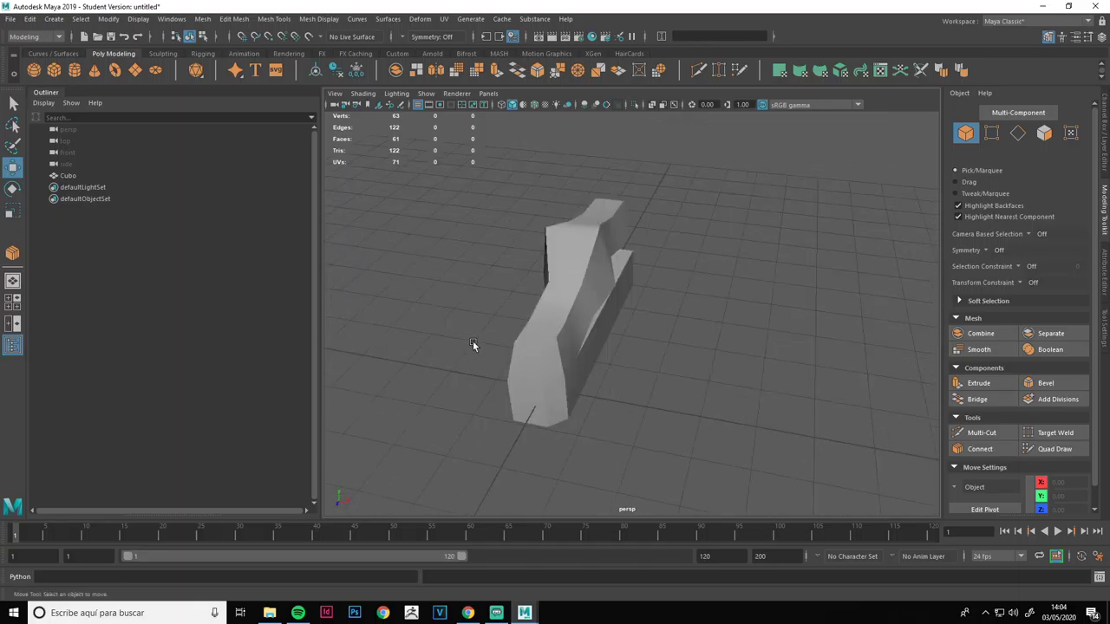
pyautogui.keyDown('alt'); pyautogui.moveTo(671, 387); pyautogui.dragTo(742, 378); pyautogui.keyUp('alt')
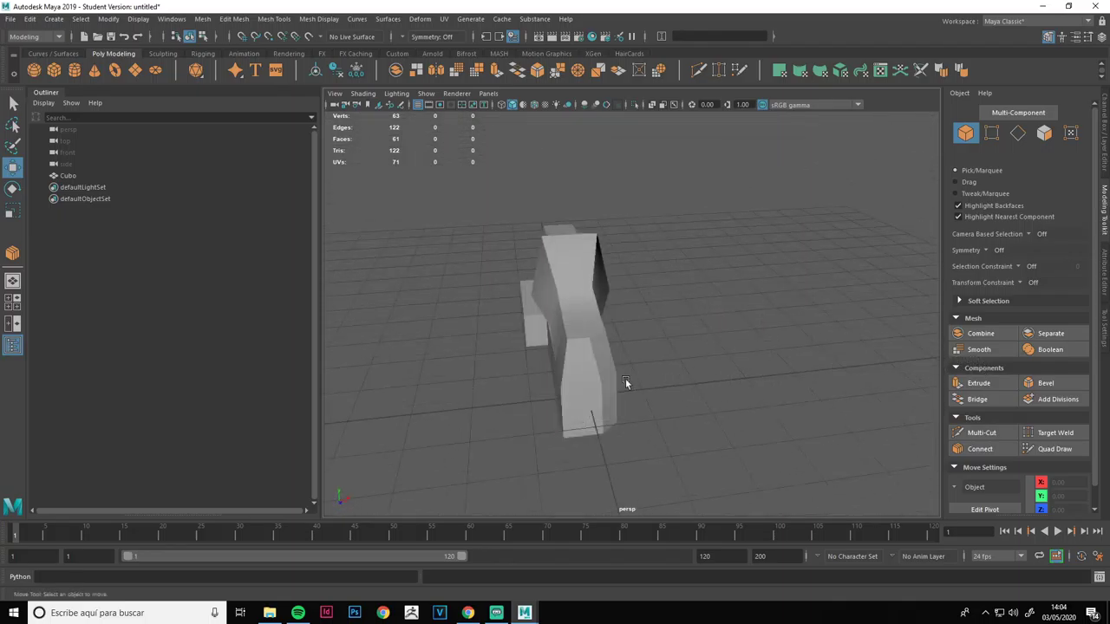
pyautogui.keyDown('alt'); pyautogui.moveTo(625, 382); pyautogui.dragTo(729, 378); pyautogui.keyUp('alt')
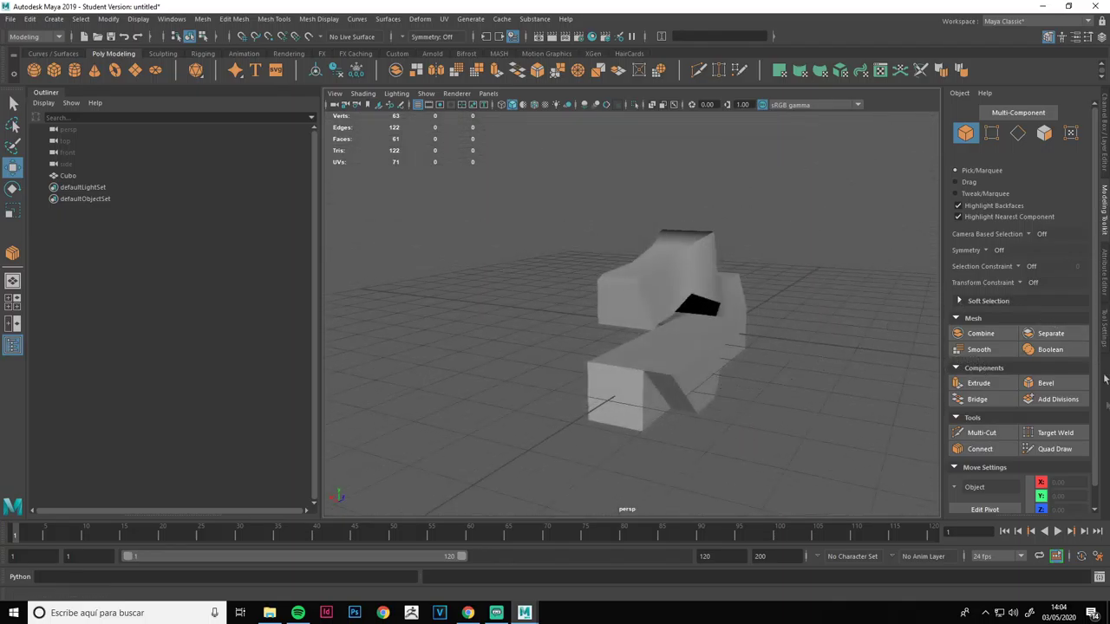
pyautogui.keyDown('alt'); pyautogui.moveTo(598, 349); pyautogui.dragTo(527, 357); pyautogui.keyUp('alt')
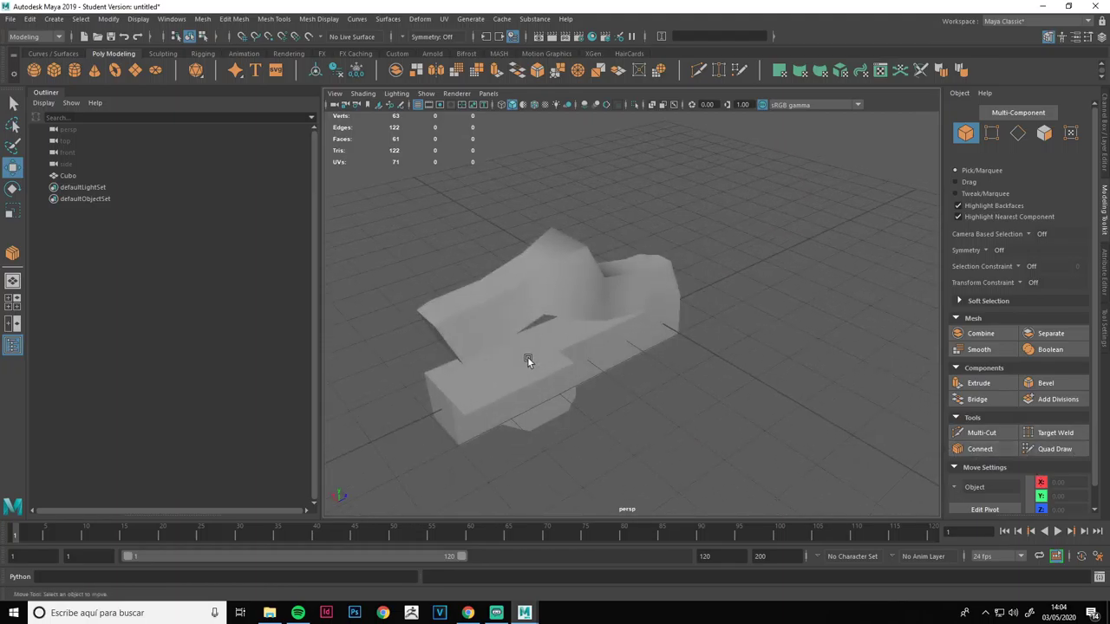